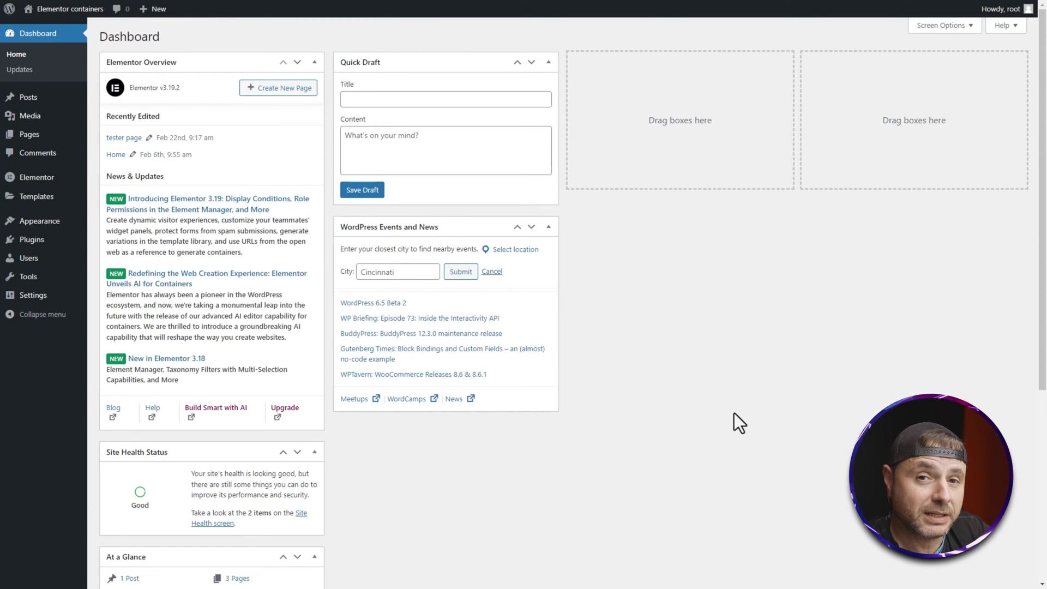
# Step: Open Templates > Theme Builder from the WordPress admin sidebar
pyautogui.moveTo(30, 198)
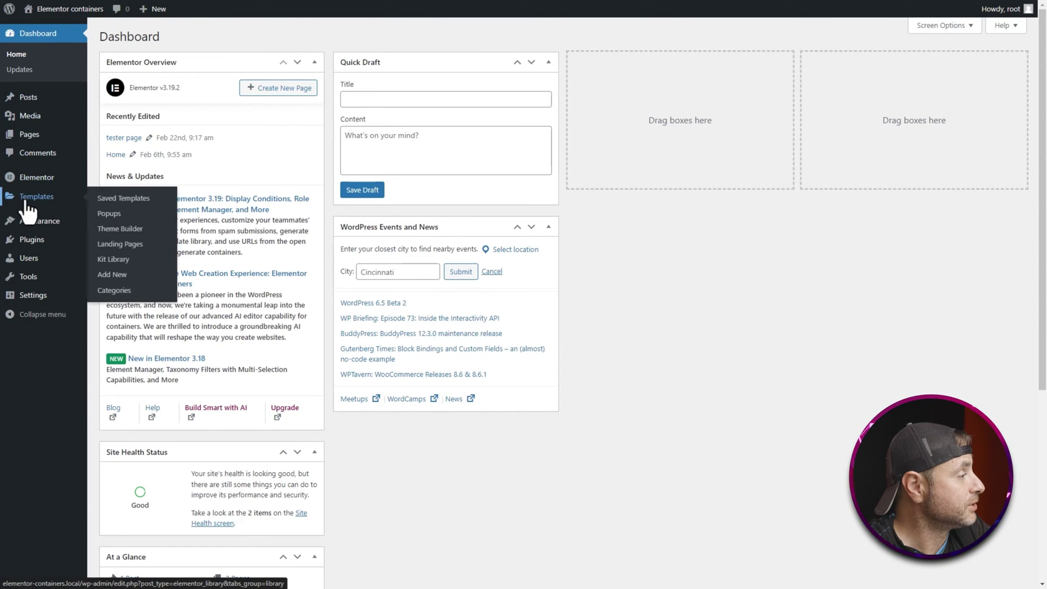
pyautogui.click(118, 230)
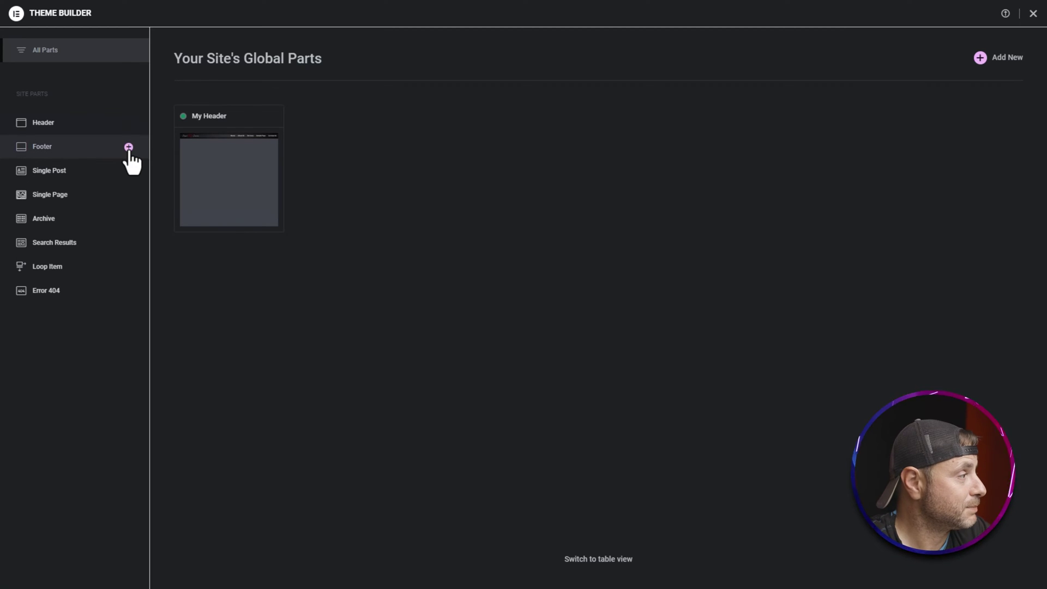
# Step: Add a new Footer template and dismiss the block library to get a blank canvas
pyautogui.click(99, 147)
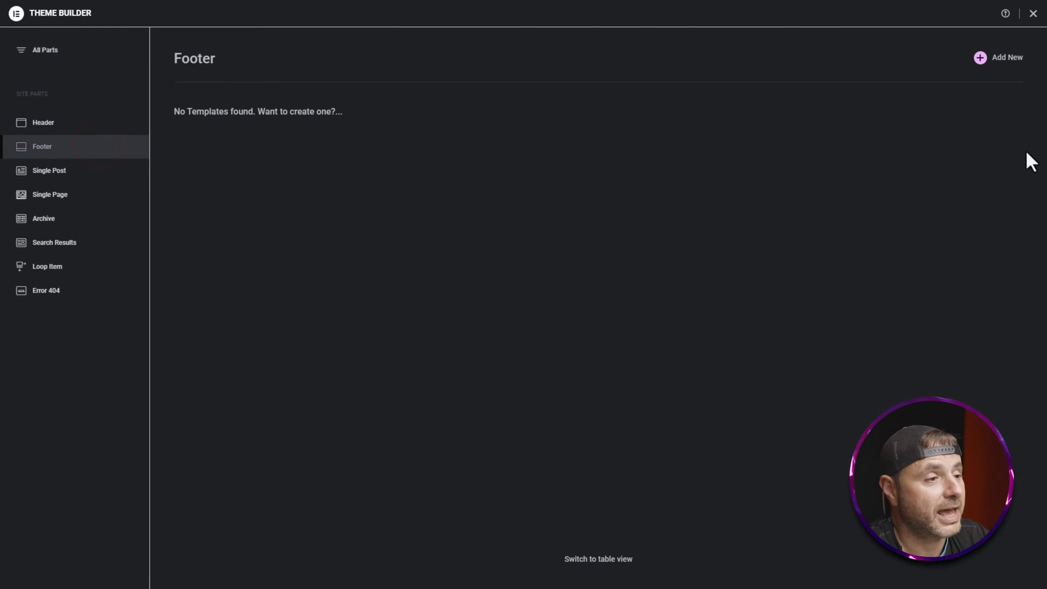
pyautogui.click(1005, 61)
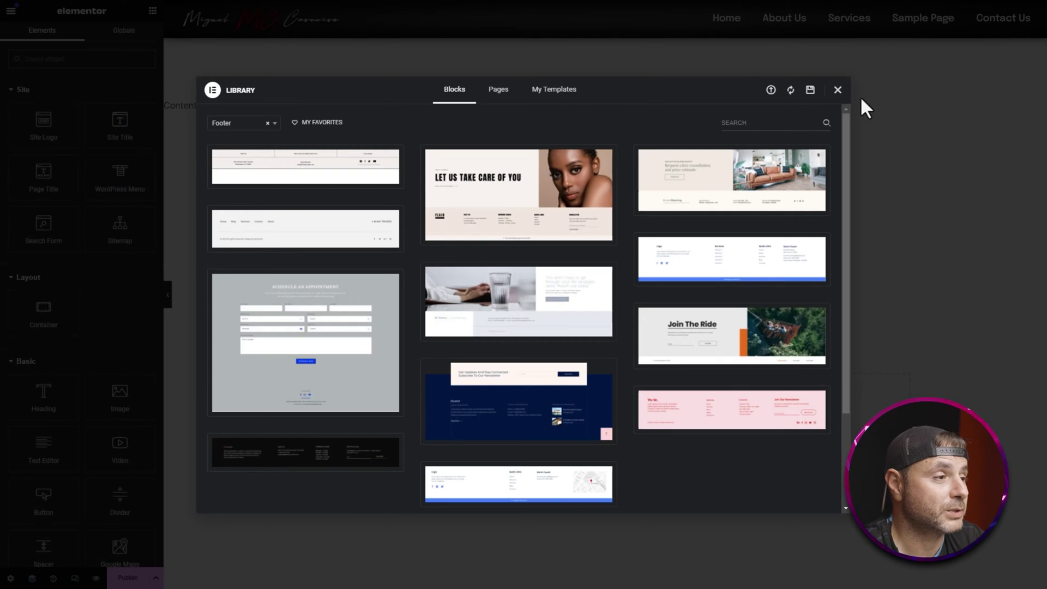
pyautogui.click(837, 90)
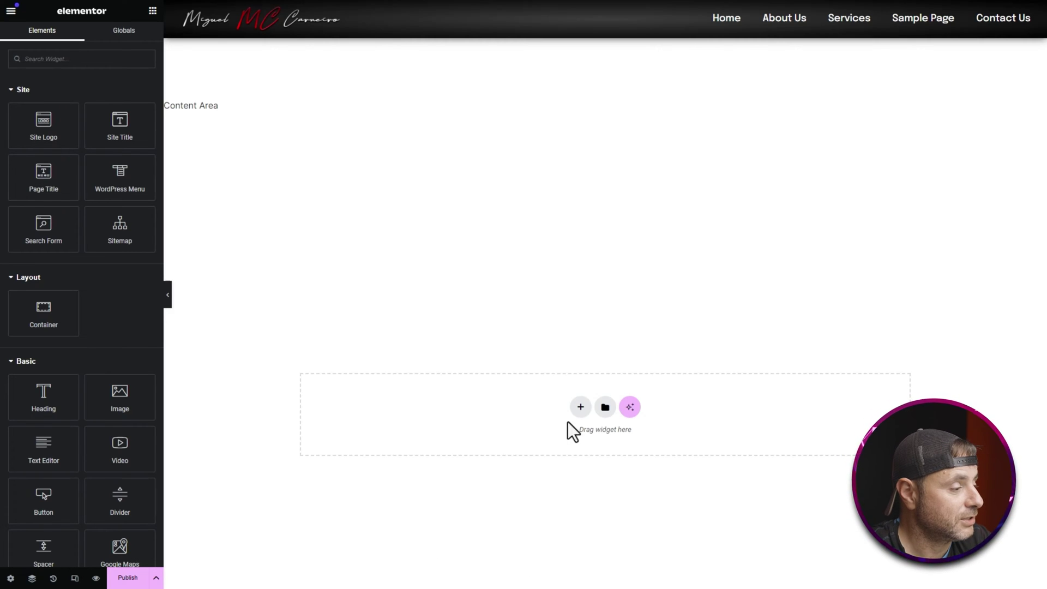
# Step: Insert a container with the two-column structure into the empty footer drop area
pyautogui.click(578, 406)
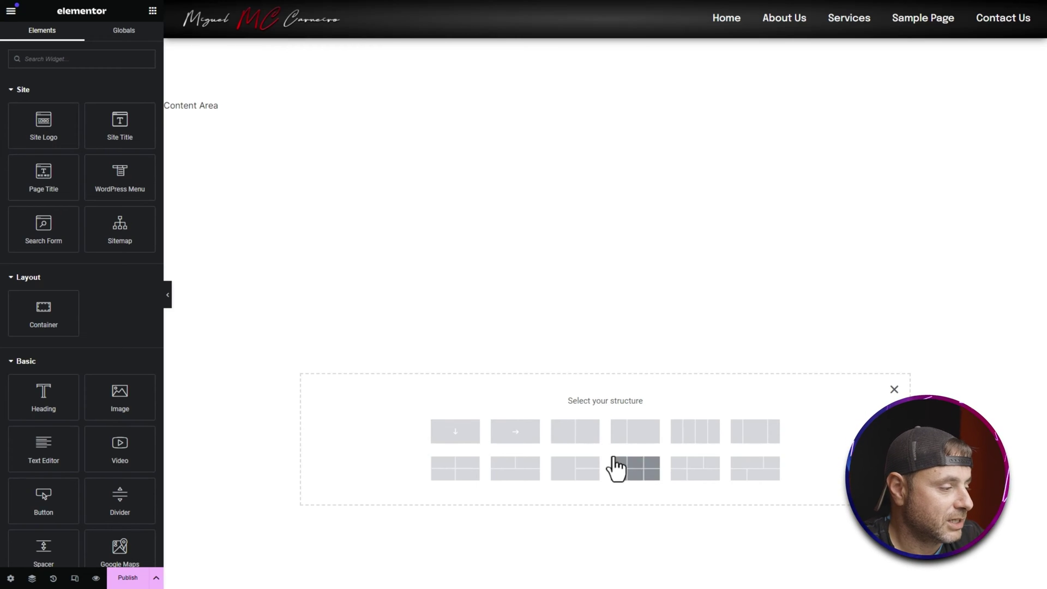
pyautogui.click(587, 445)
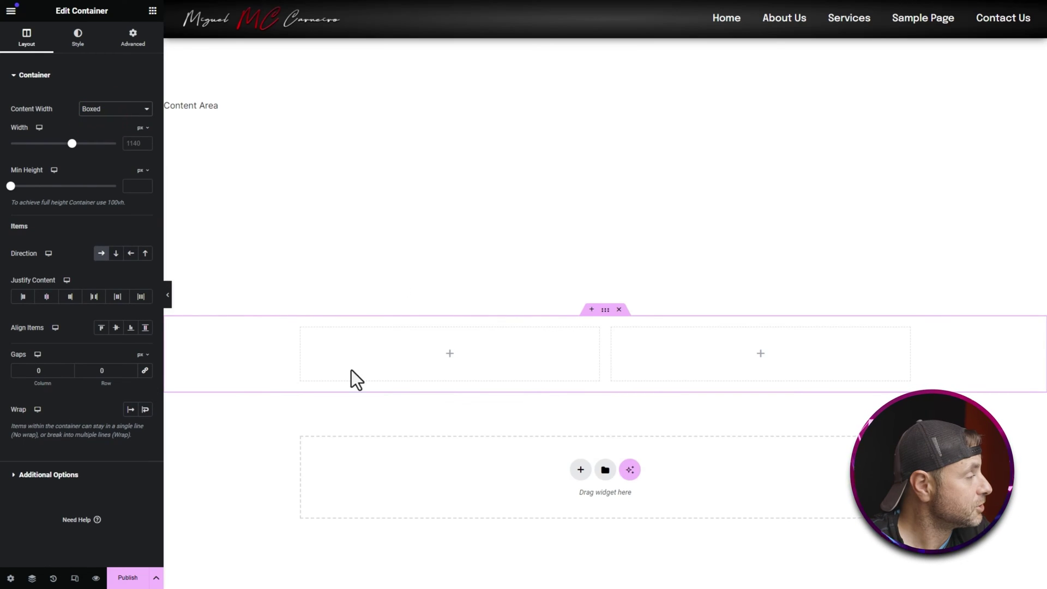
# Step: Set the container to Full Width content with centred items, keeping Direction as row
pyautogui.click(92, 108)
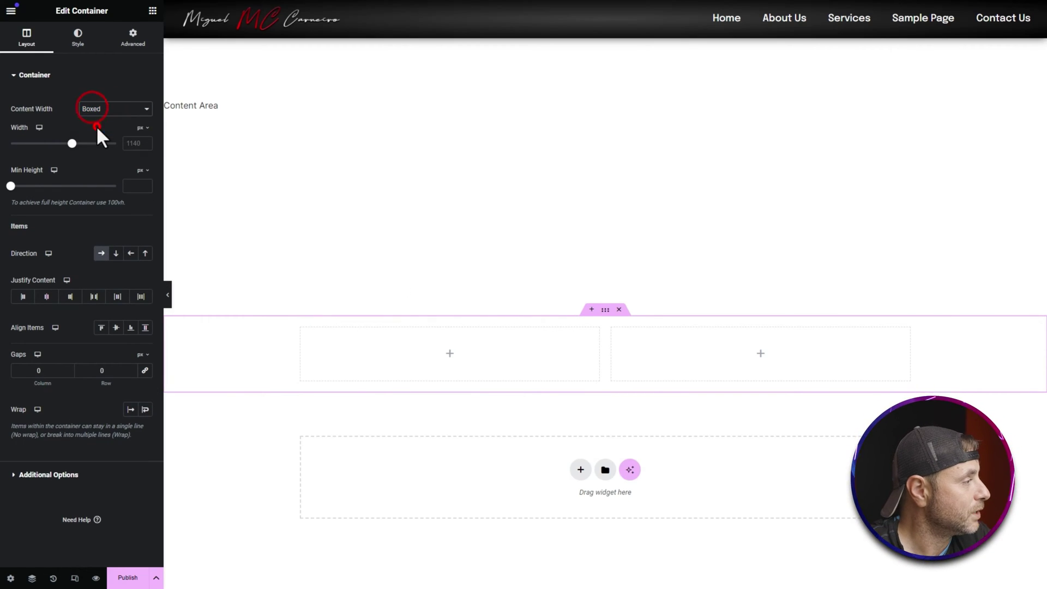
pyautogui.click(96, 127)
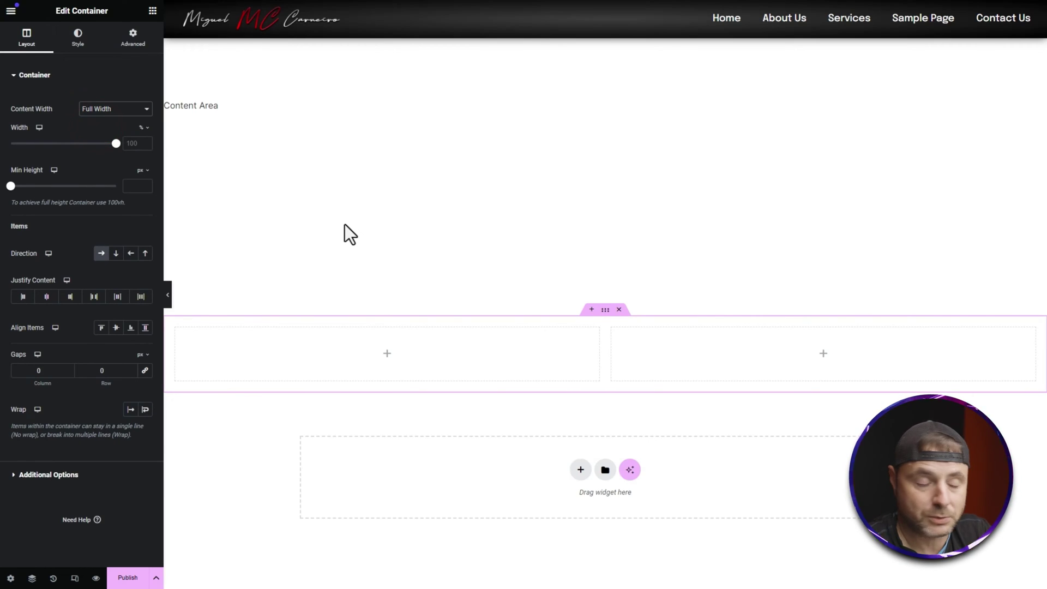
pyautogui.click(117, 328)
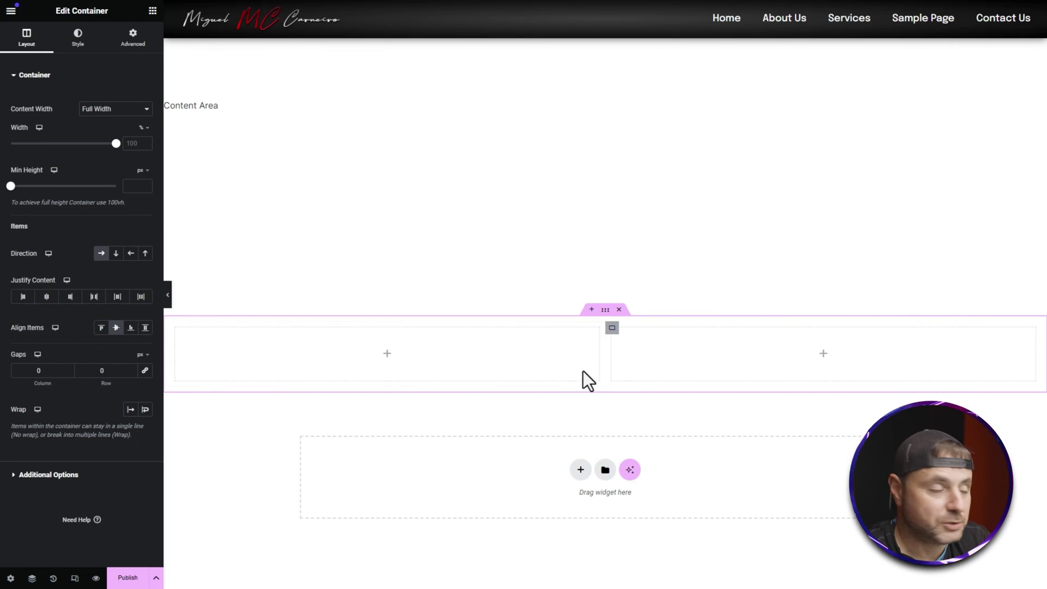
pyautogui.click(116, 253)
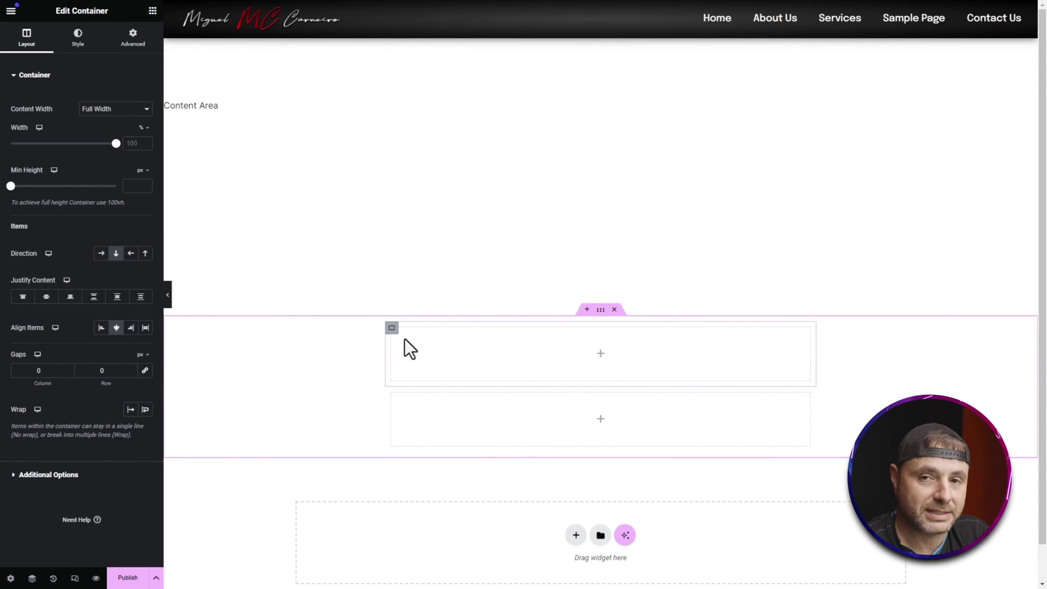
pyautogui.click(100, 253)
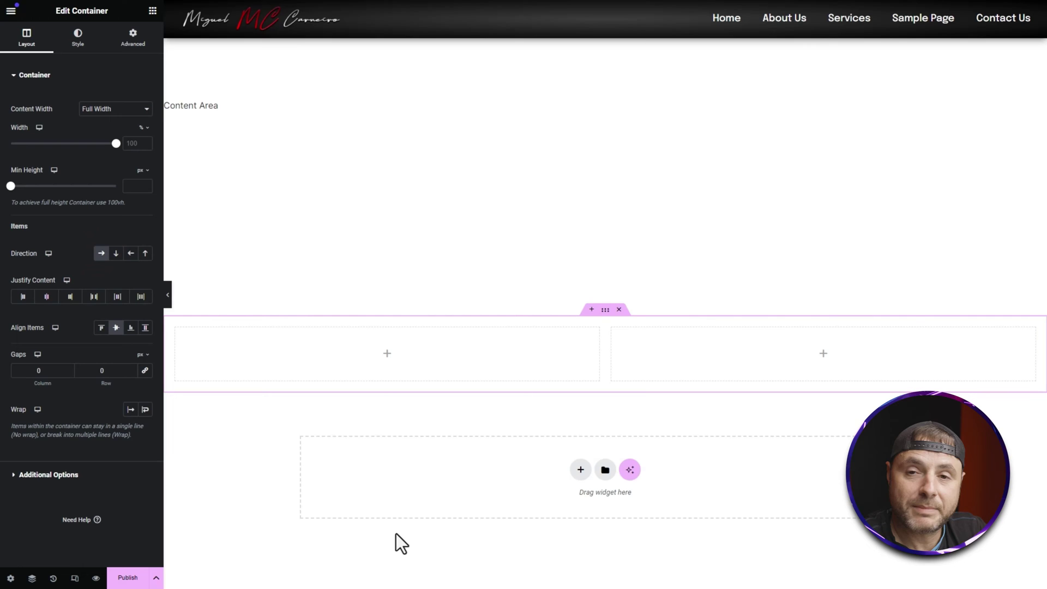
# Step: Give the container a Classic background in the Primary global colour
pyautogui.click(77, 39)
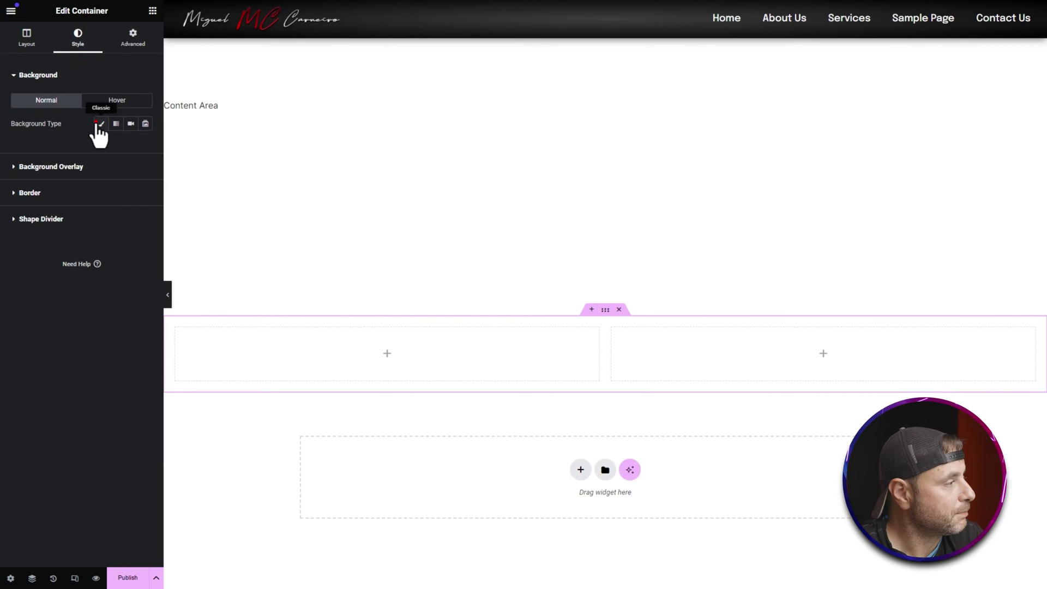
pyautogui.click(101, 124)
pyautogui.click(131, 146)
pyautogui.click(94, 197)
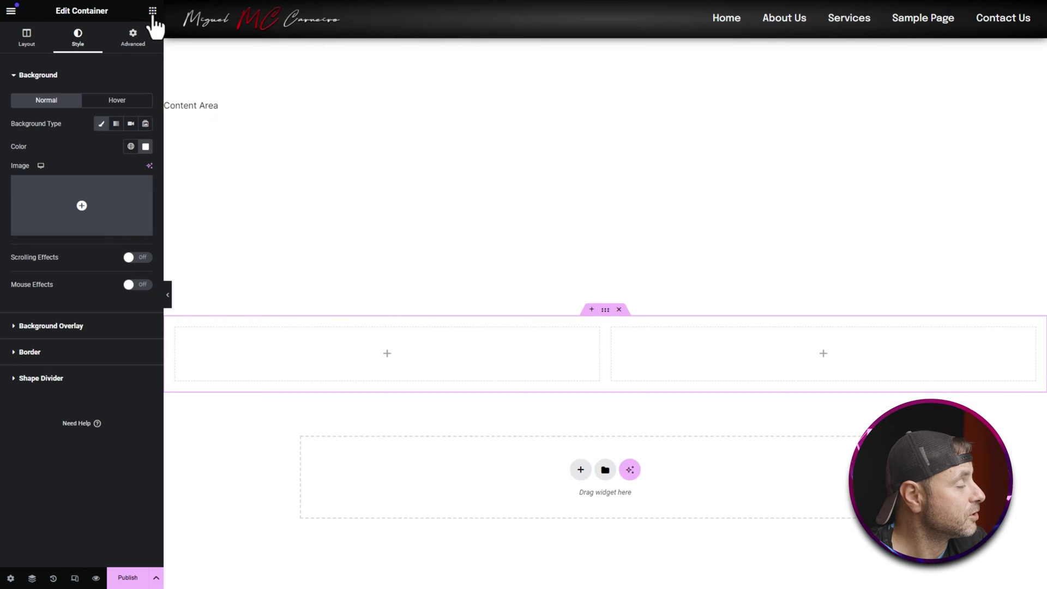
pyautogui.click(153, 12)
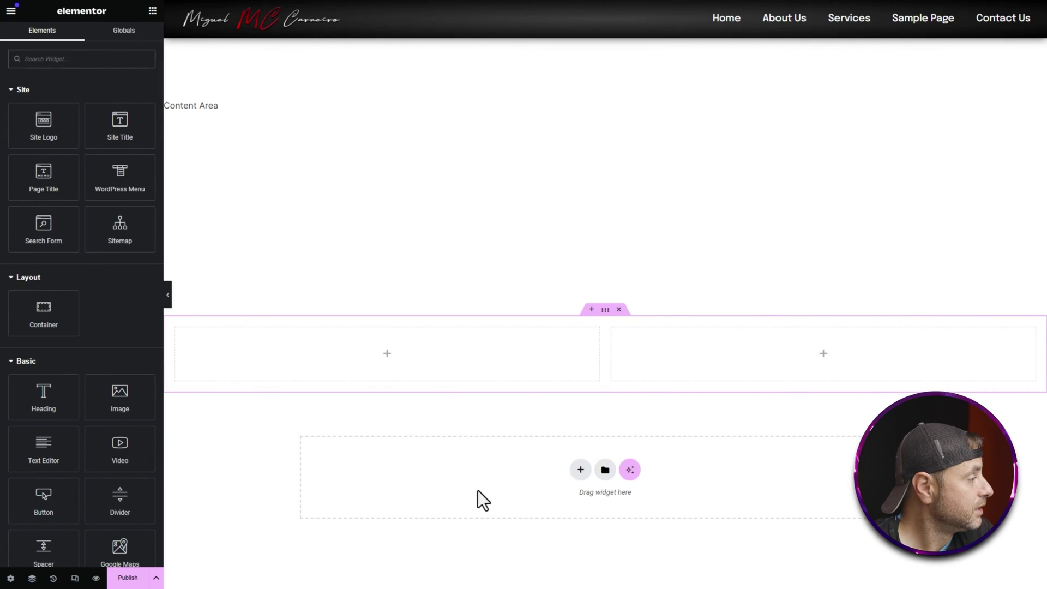
# Step: Search widgets for 'form' and drop the Form widget into the left column
pyautogui.scroll(-9, 107, 382)
pyautogui.scroll(10, 107, 383)
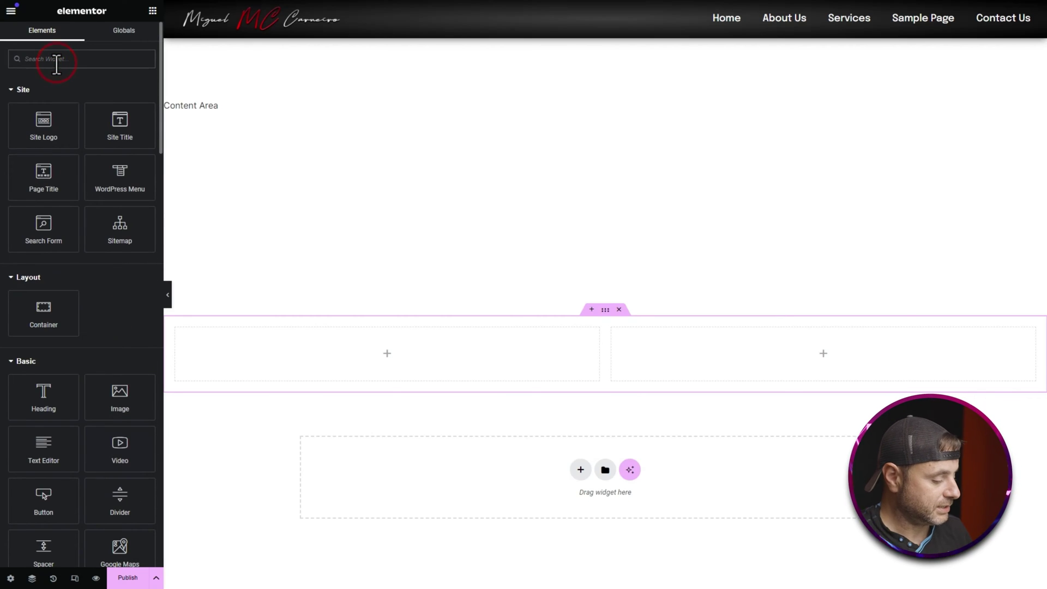
pyautogui.write('form')
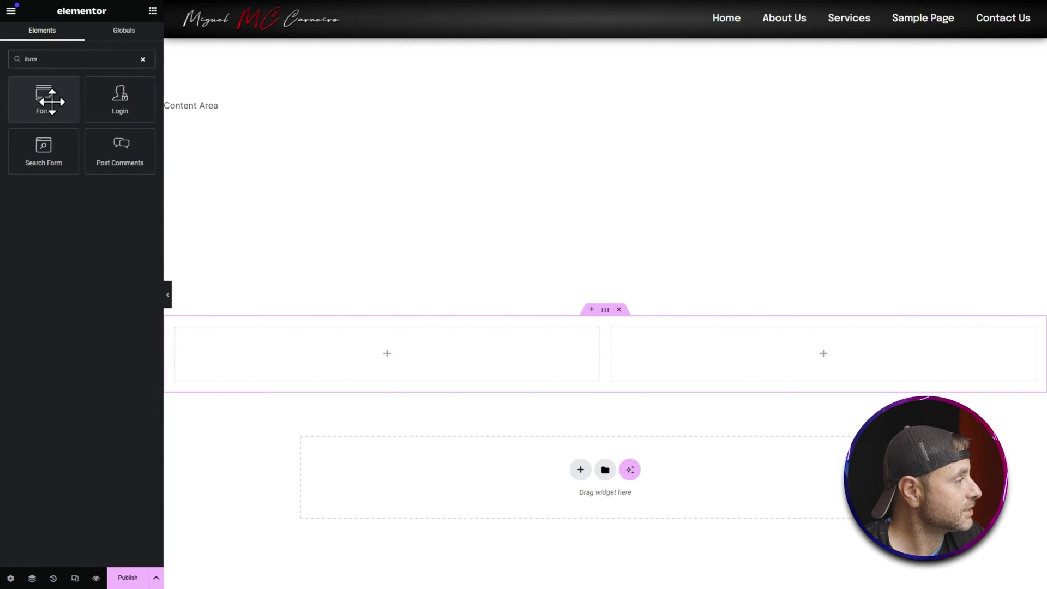
pyautogui.moveTo(38, 94); pyautogui.dragTo(351, 347)
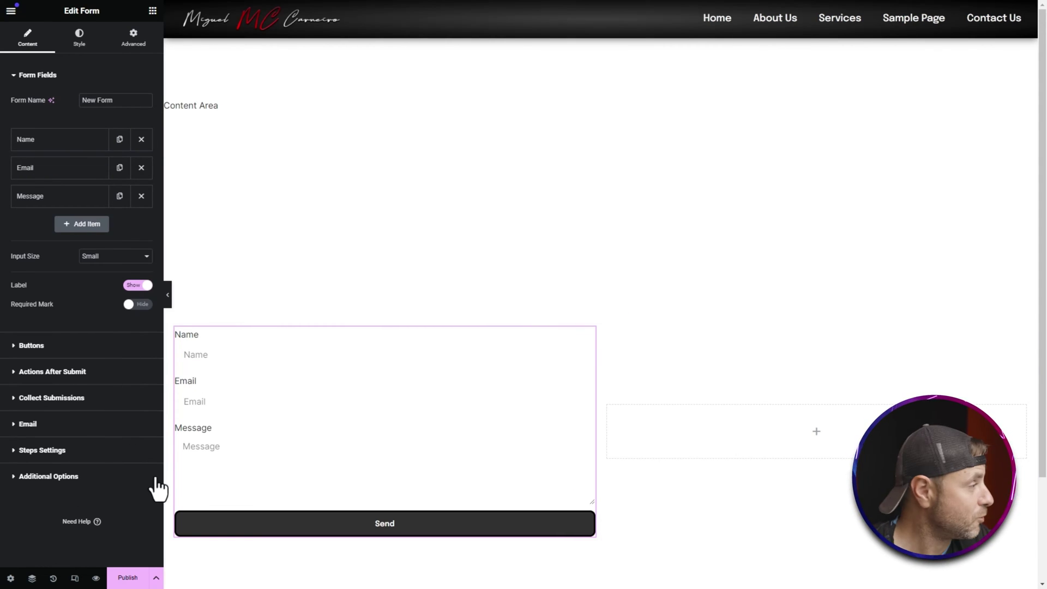
# Step: Add an optional Text field labelled Contact Number to the form
pyautogui.click(70, 224)
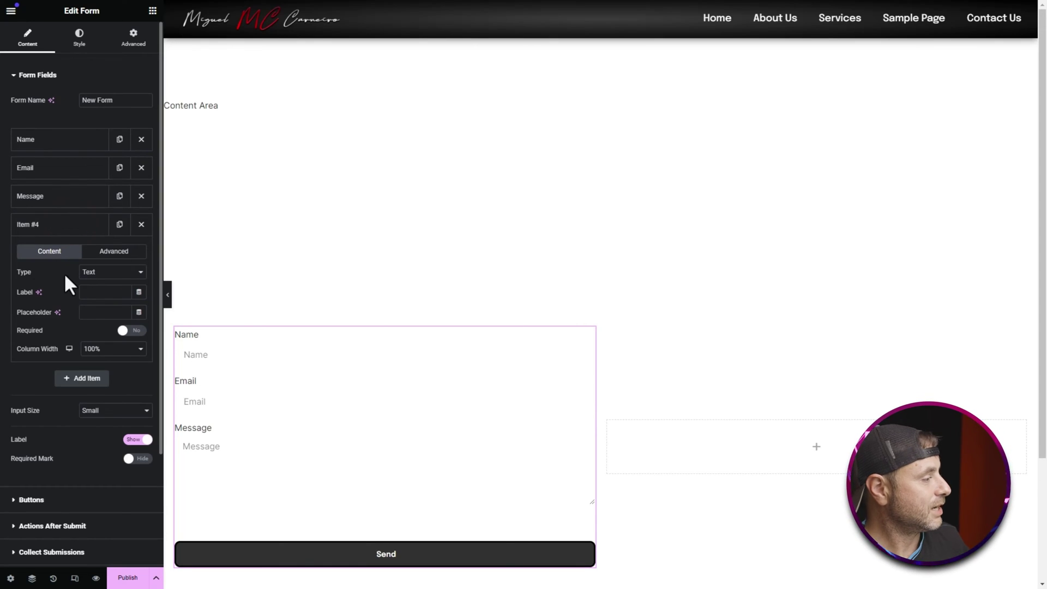
pyautogui.click(93, 276)
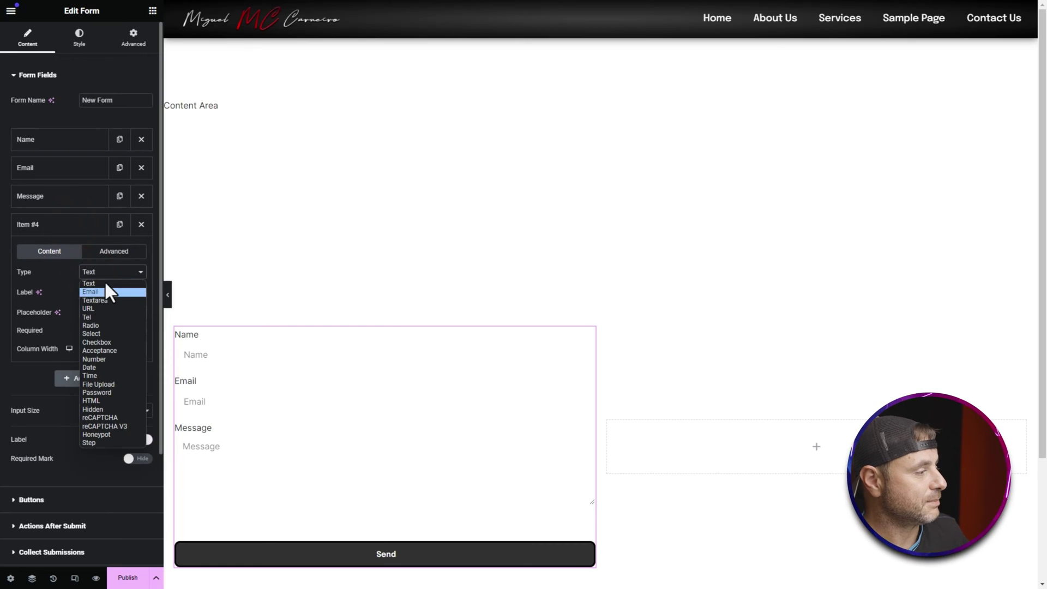
pyautogui.click(108, 269)
pyautogui.click(87, 289)
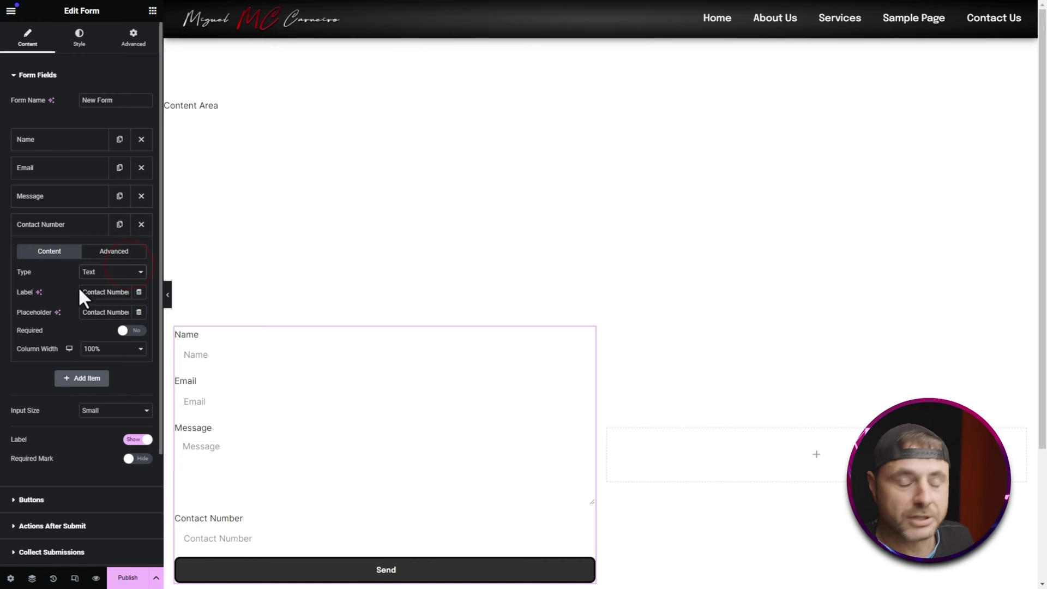
pyautogui.click(93, 272)
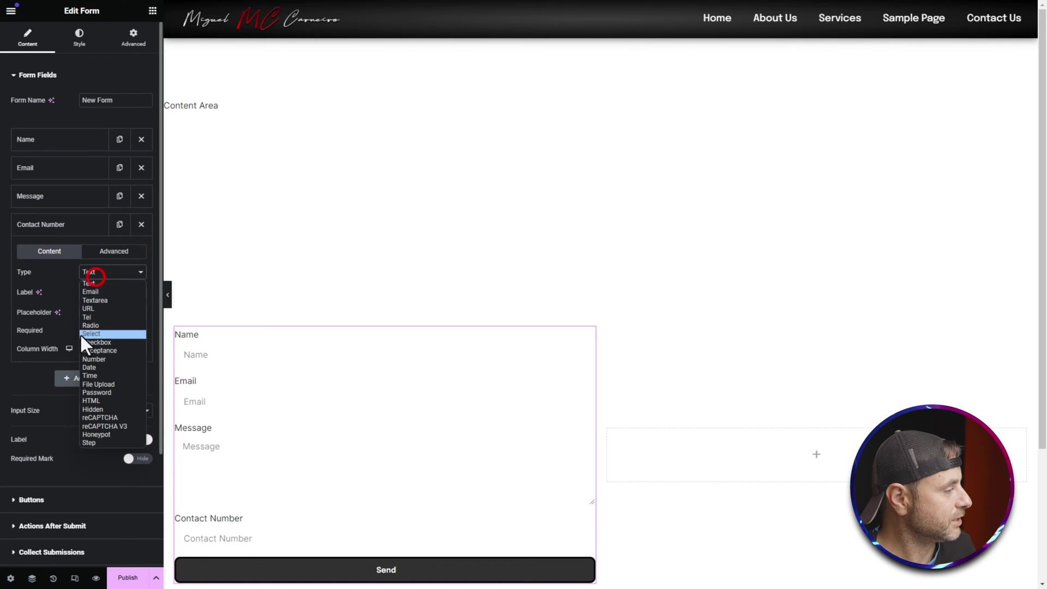
pyautogui.click(129, 327)
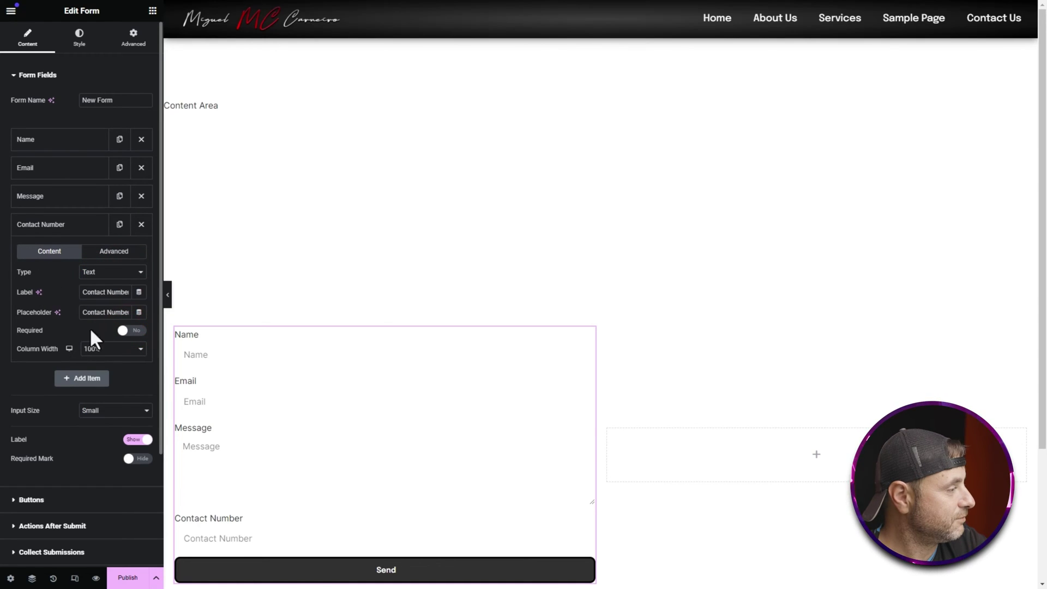
pyautogui.click(129, 331)
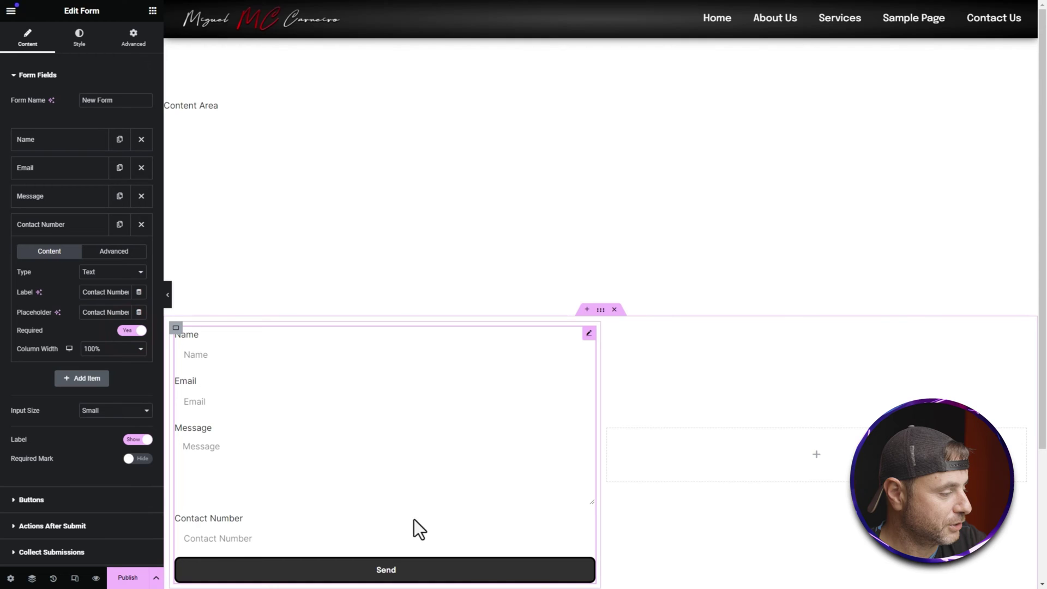
pyautogui.click(135, 331)
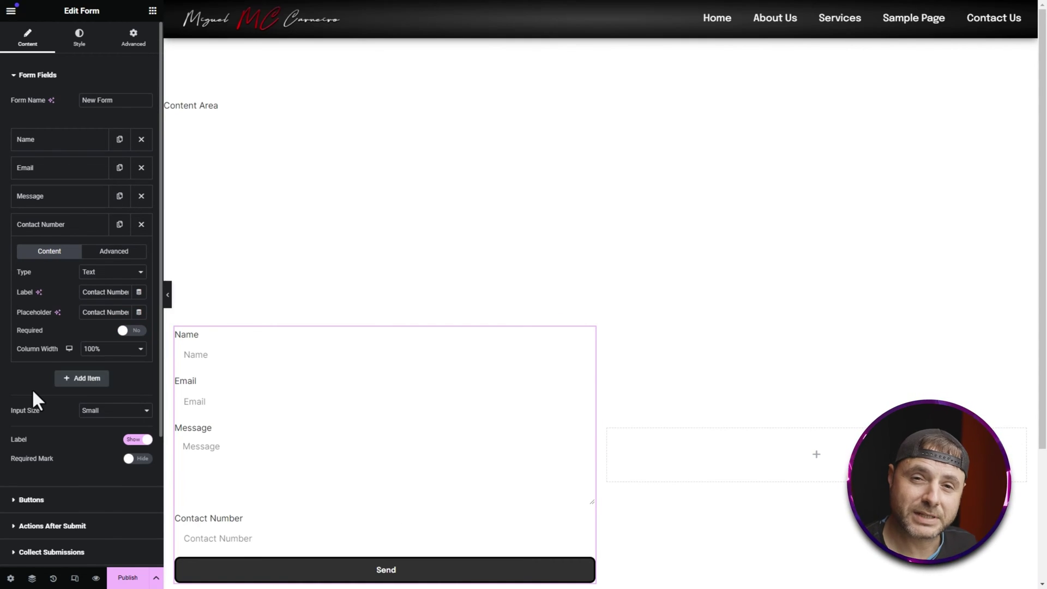
# Step: Add another form field with the label Surname
pyautogui.click(90, 380)
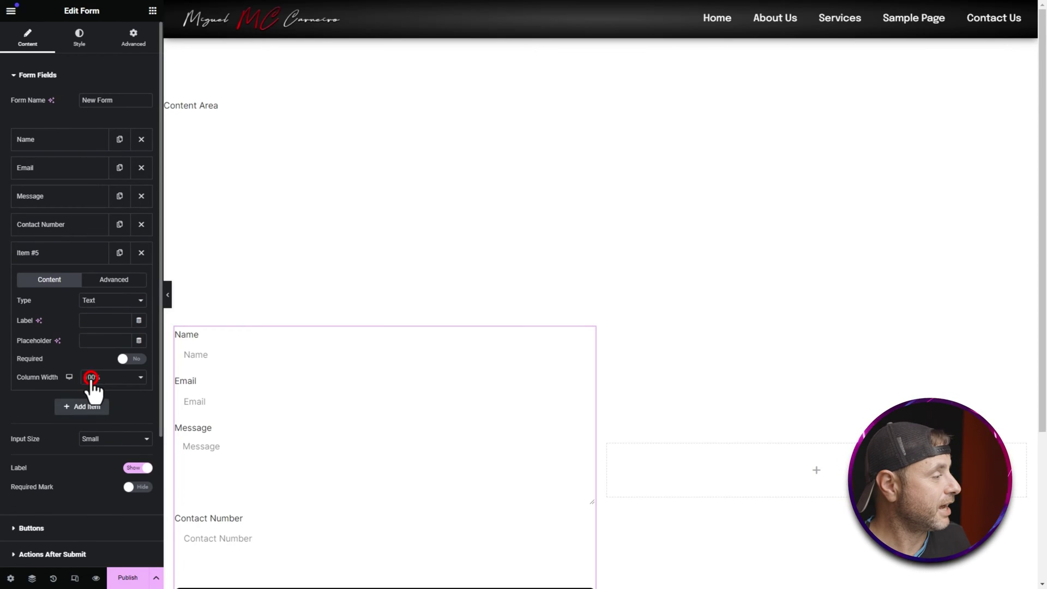
pyautogui.click(101, 320)
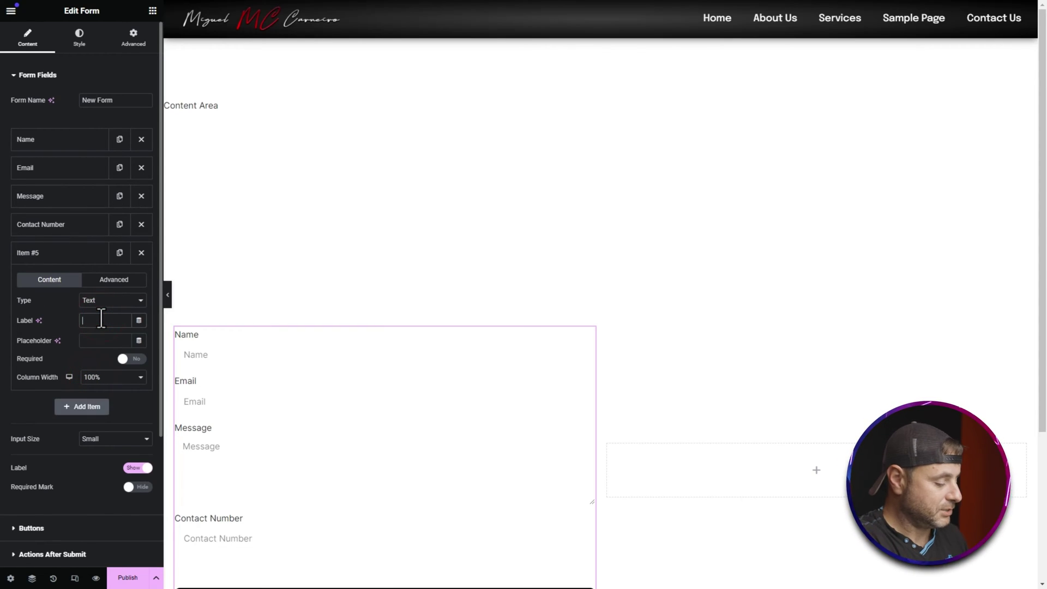
pyautogui.write('Surname')
pyautogui.click(95, 341)
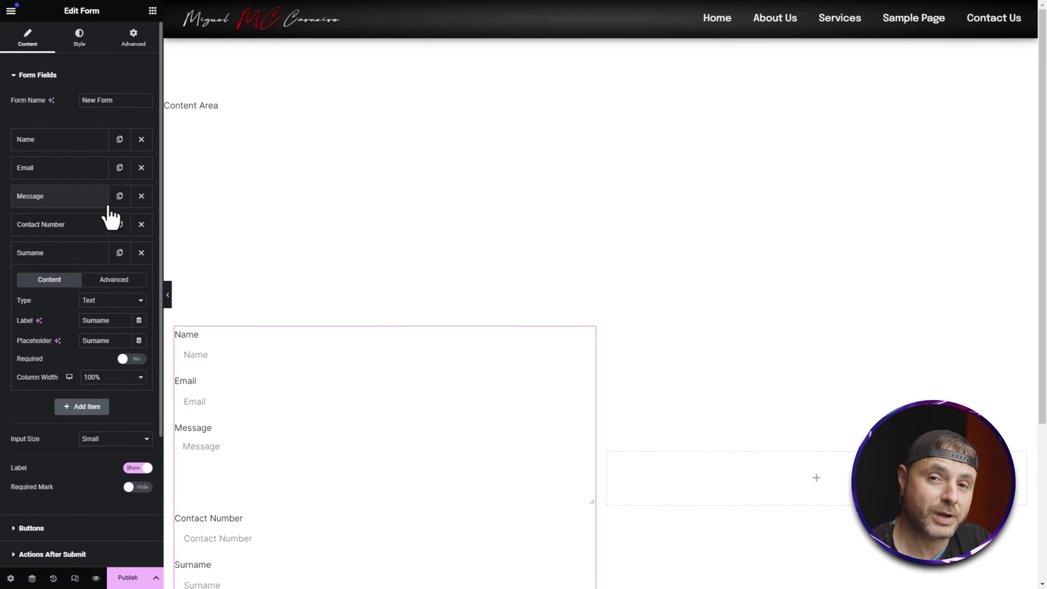
# Step: Drag Surname up under Name and Contact Number between Surname and Email
pyautogui.moveTo(42, 251); pyautogui.dragTo(63, 169)
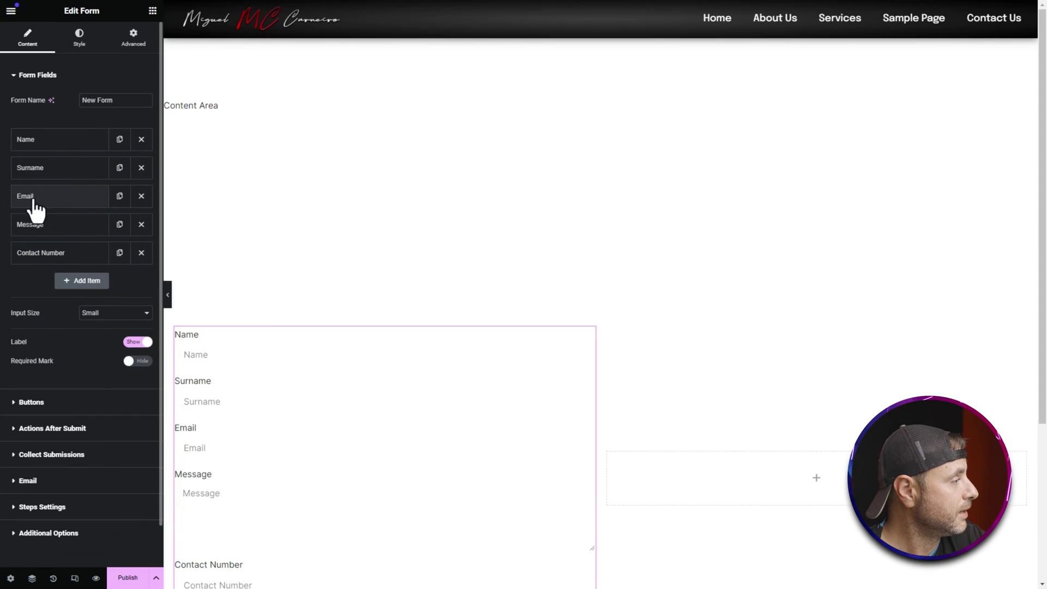
pyautogui.moveTo(30, 254); pyautogui.dragTo(38, 199)
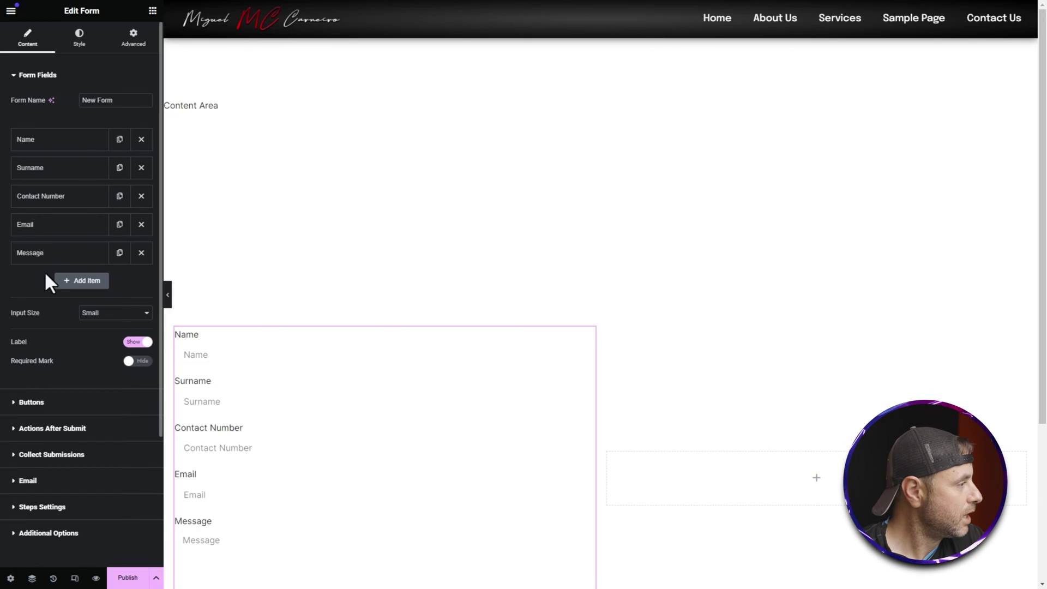
# Step: Set the Column Width of Name, Surname, Contact Number and Email to 50%
pyautogui.click(70, 138)
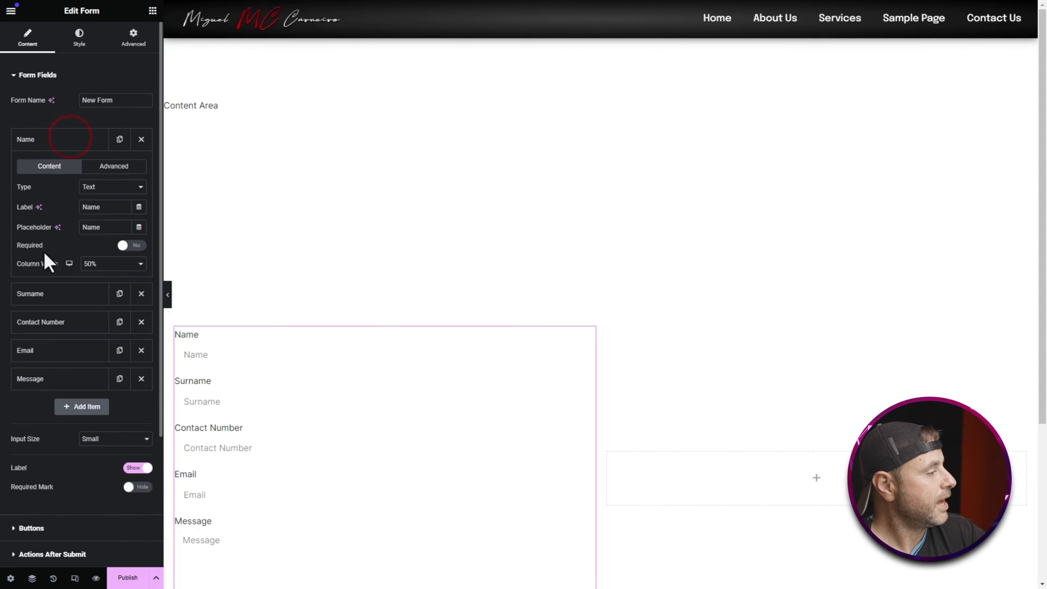
pyautogui.click(104, 279)
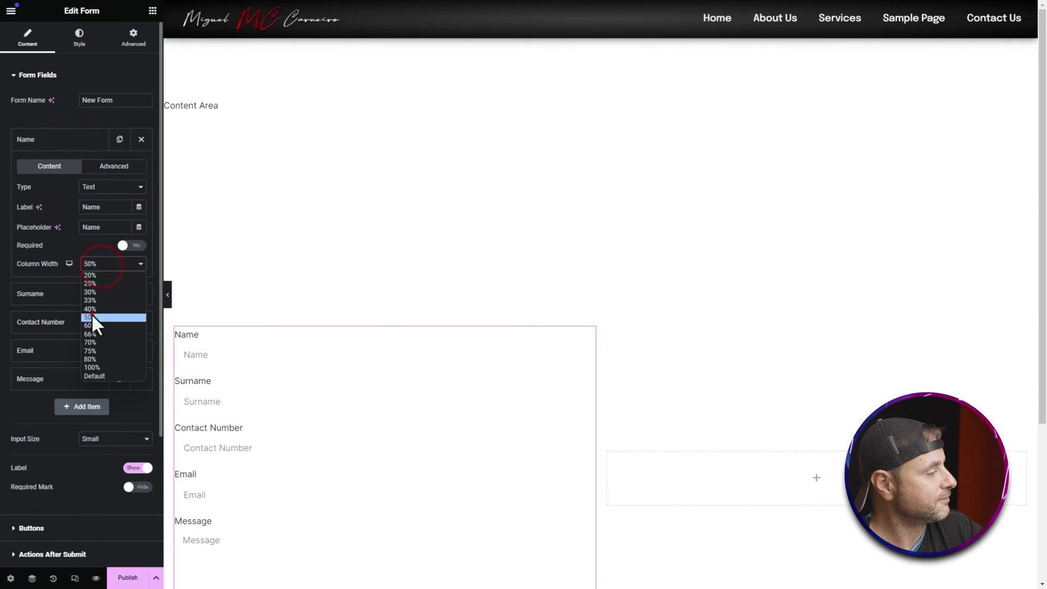
pyautogui.click(90, 313)
pyautogui.click(55, 297)
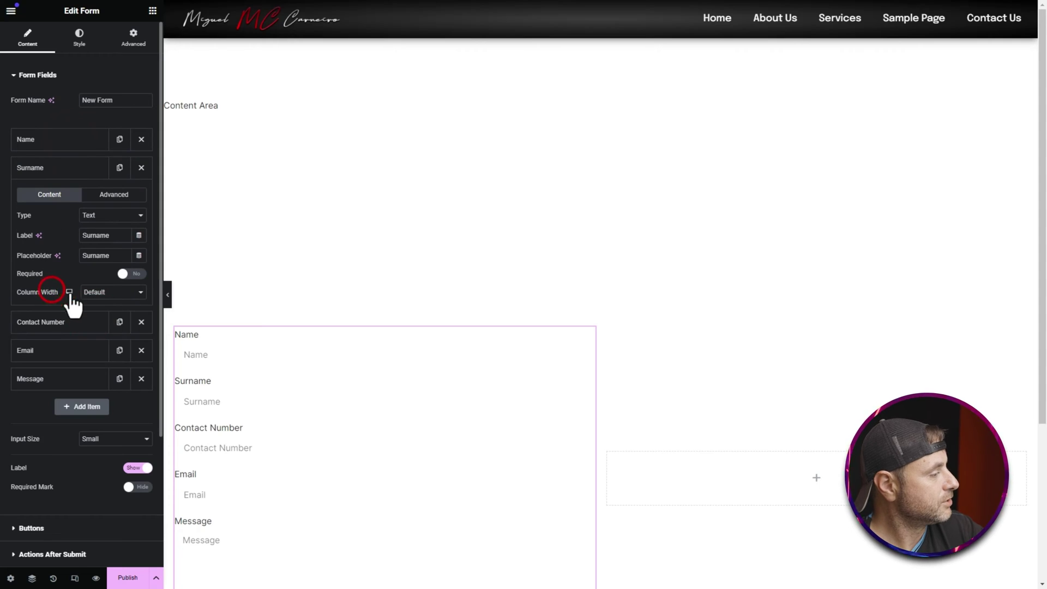
pyautogui.click(101, 292)
pyautogui.click(102, 347)
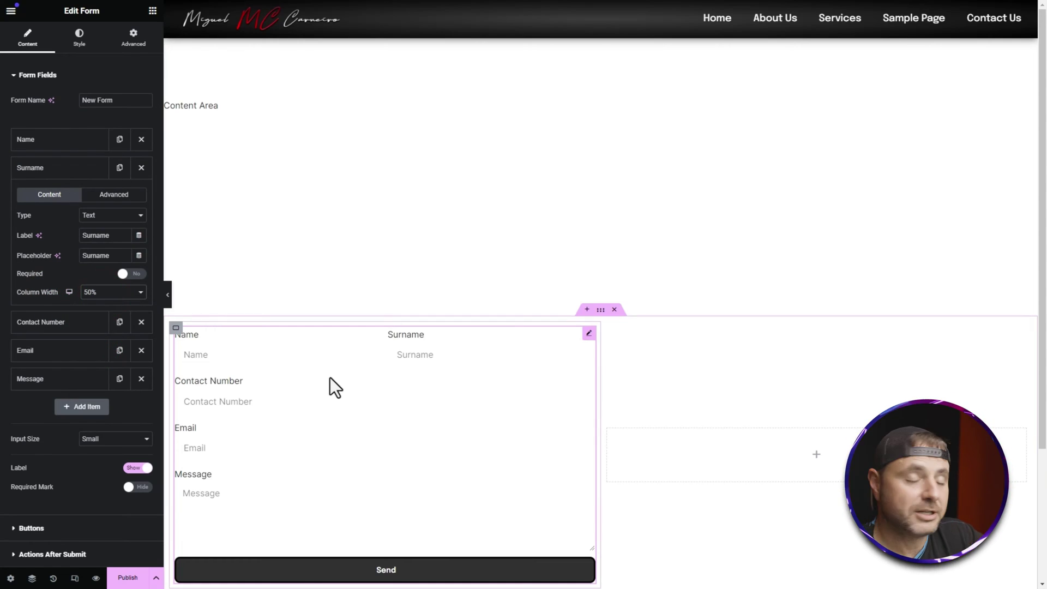
pyautogui.click(66, 315)
pyautogui.click(103, 322)
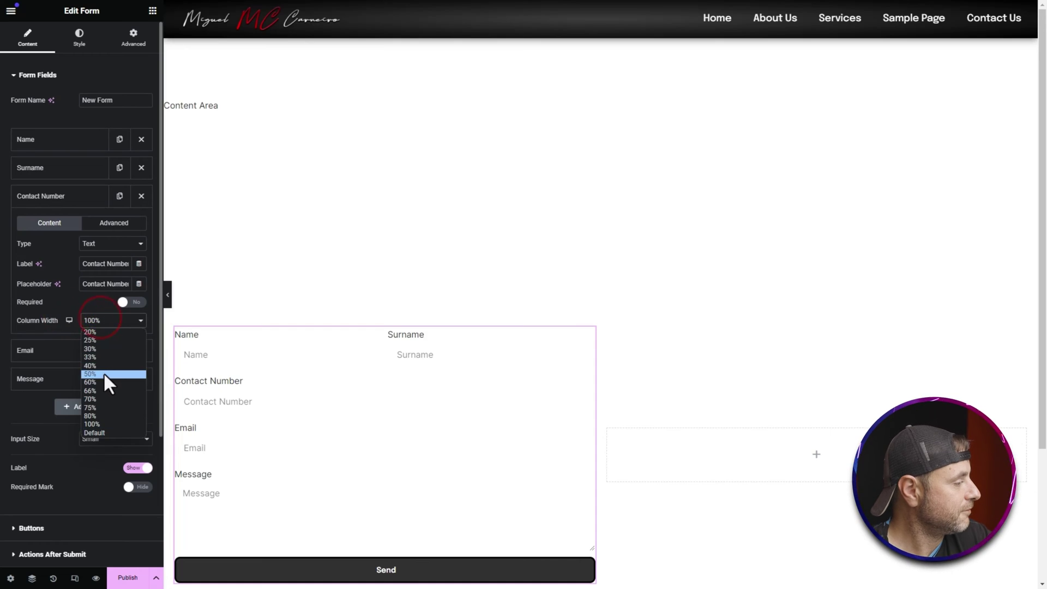
pyautogui.click(104, 372)
pyautogui.click(85, 351)
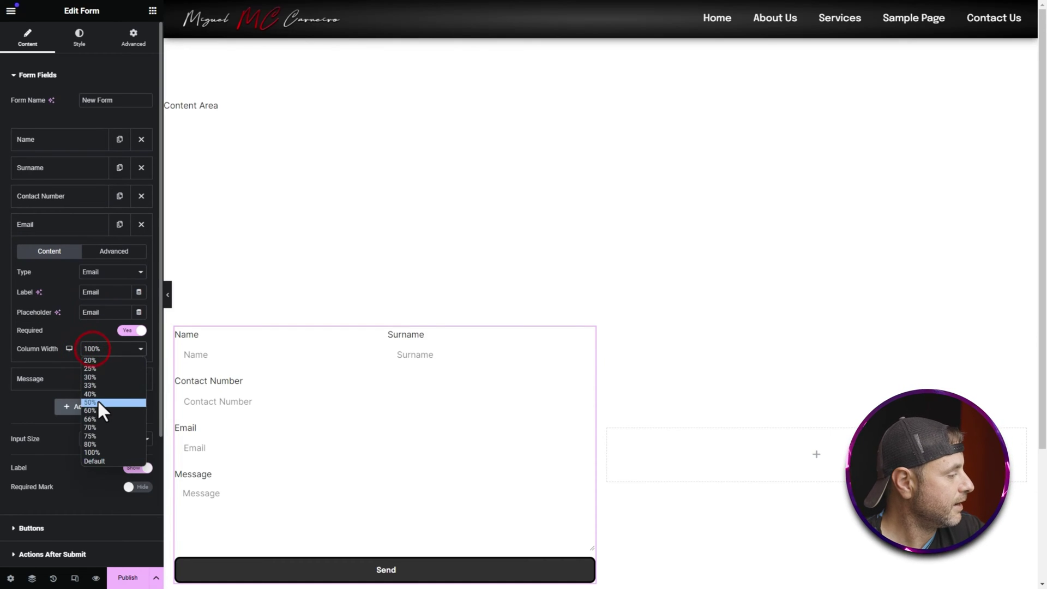
pyautogui.click(97, 400)
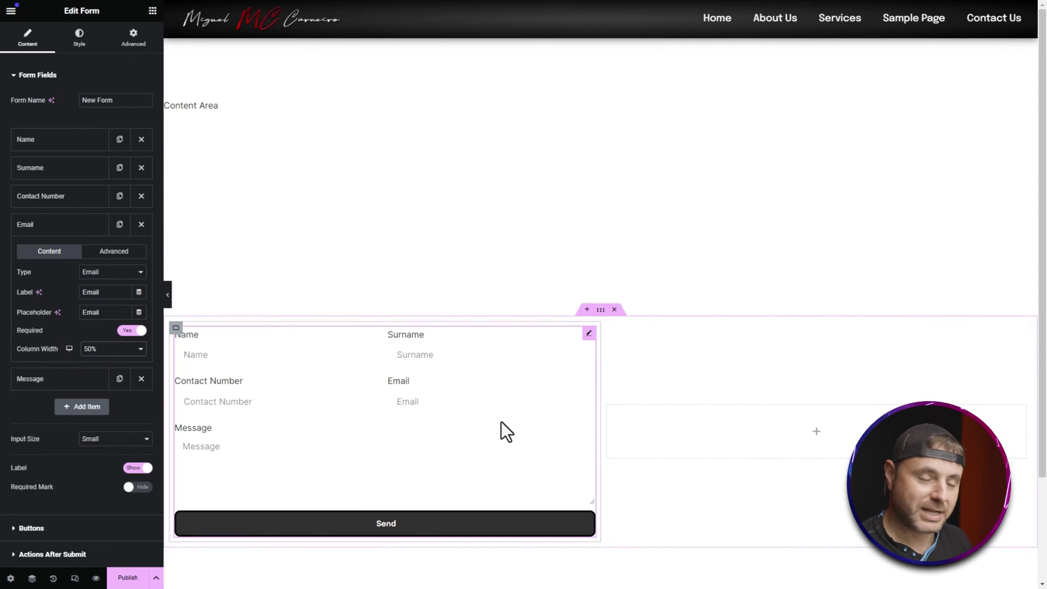
# Step: Set the form's Label option to Hide and expand the Email notification section
pyautogui.scroll(-2, 64, 424)
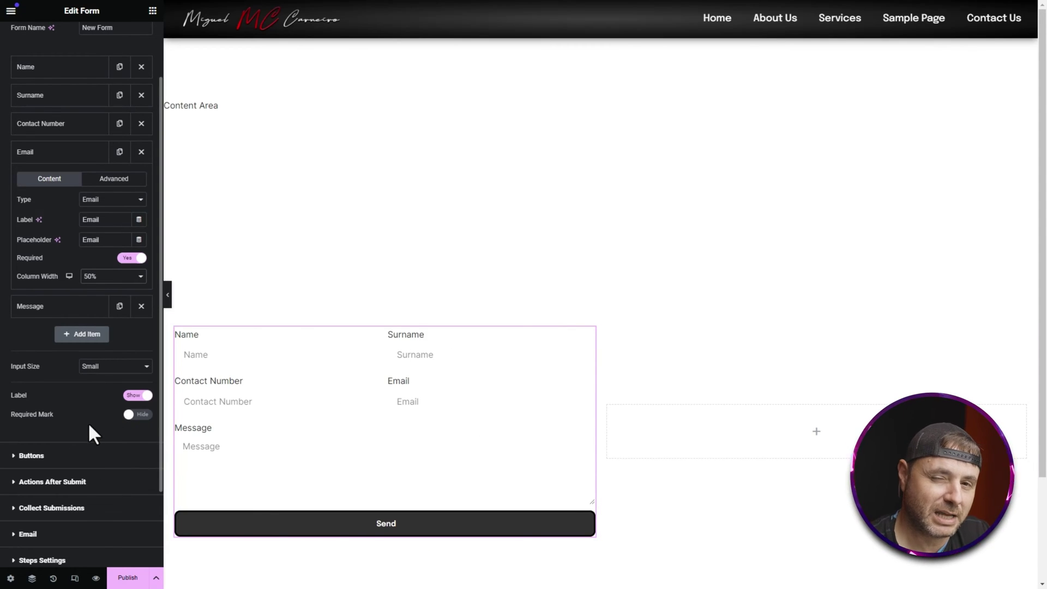
pyautogui.hotkey('ctrl', 'z')
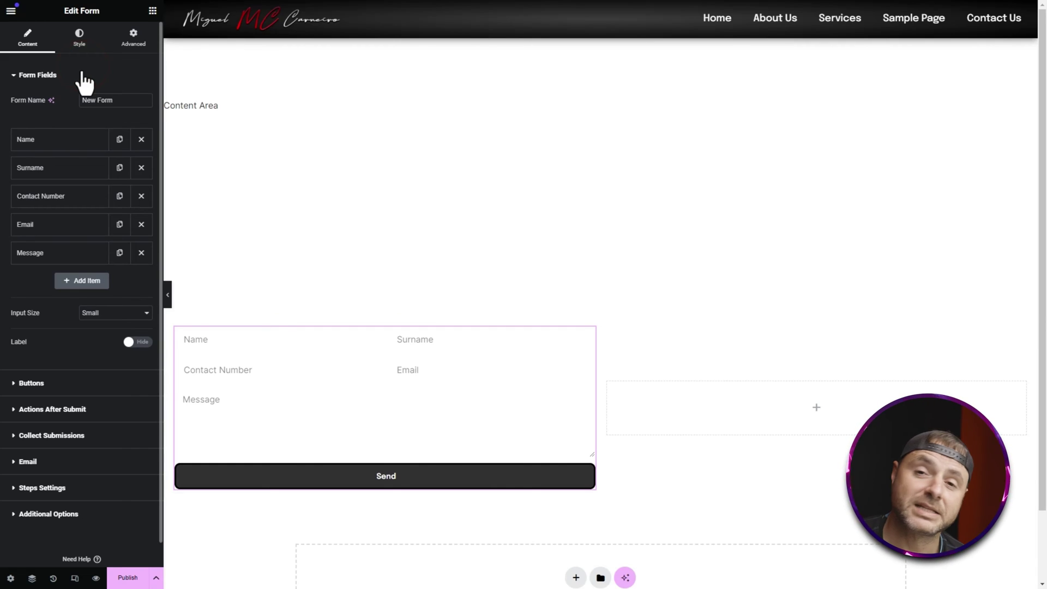
pyautogui.click(64, 461)
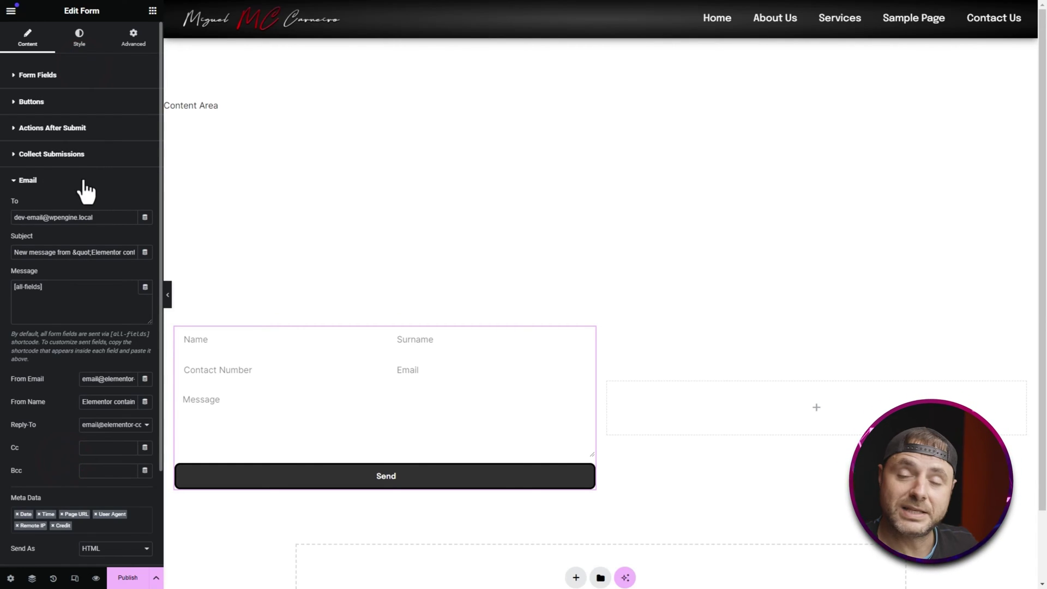
# Step: Leave the To address unchanged and set Reply-To to the visitor's Email field
pyautogui.tripleClick(12, 219)
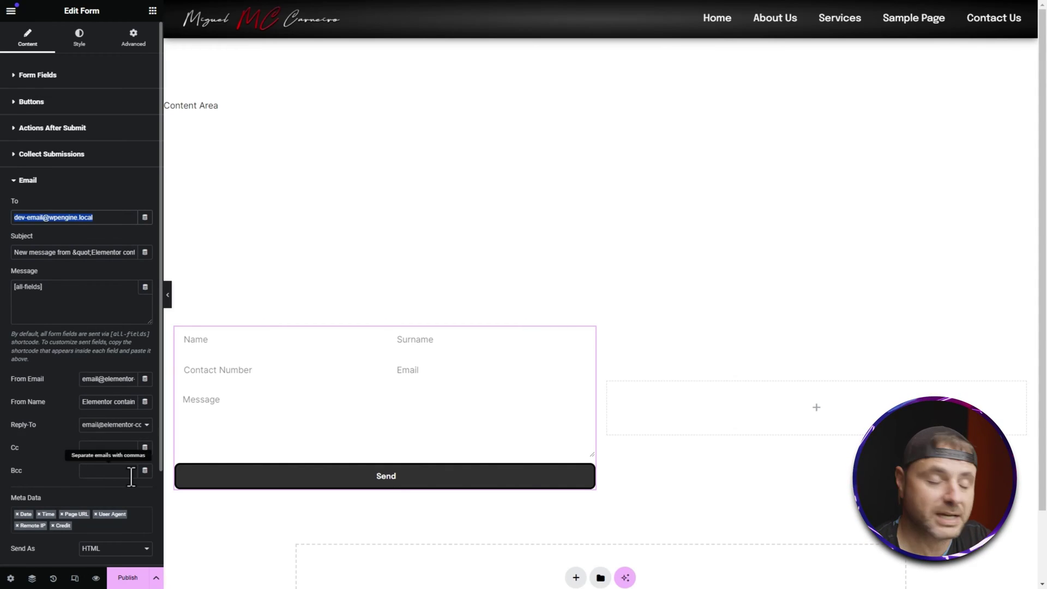
pyautogui.click(42, 410)
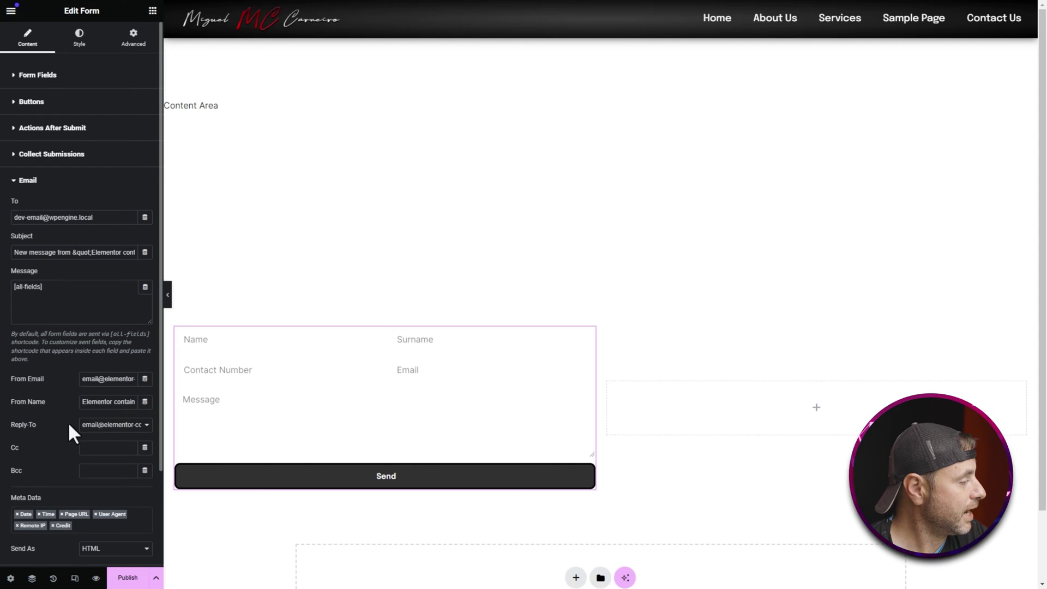
pyautogui.click(106, 425)
pyautogui.click(105, 444)
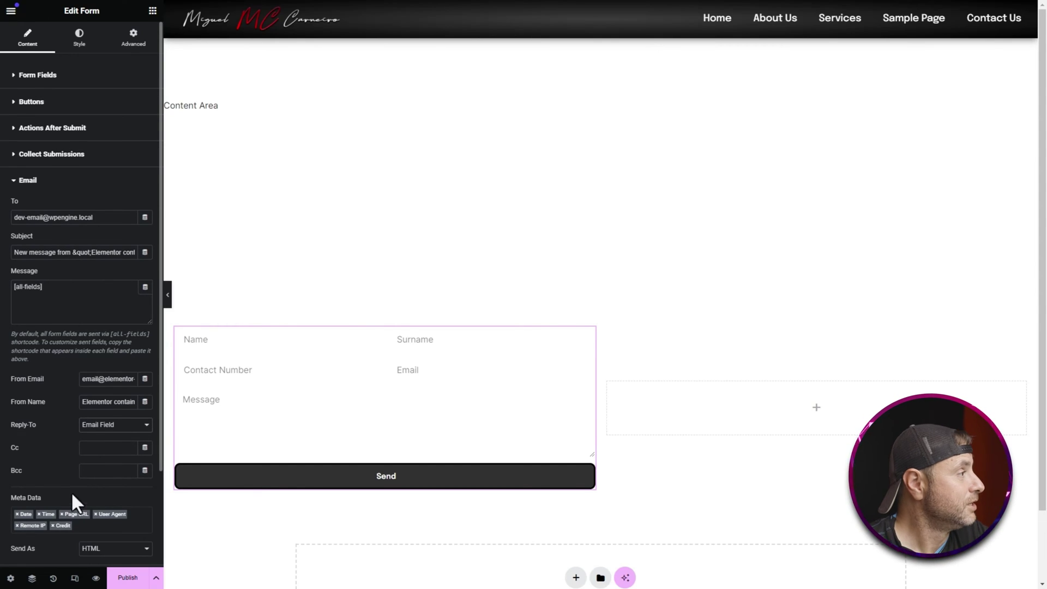
pyautogui.click(83, 44)
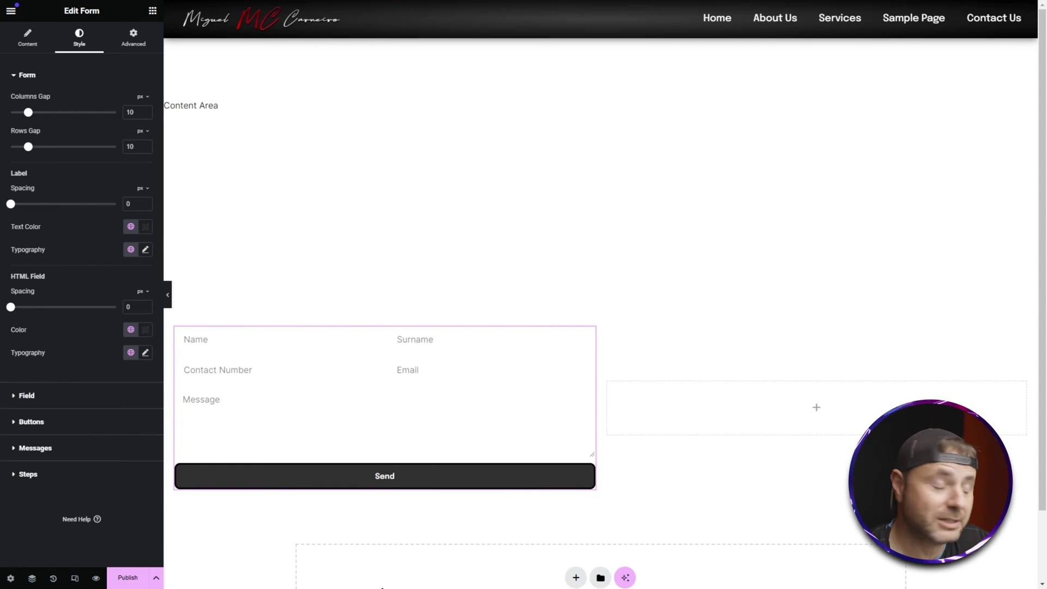
# Step: Set the form fields' border colour to black (#000000)
pyautogui.click(83, 393)
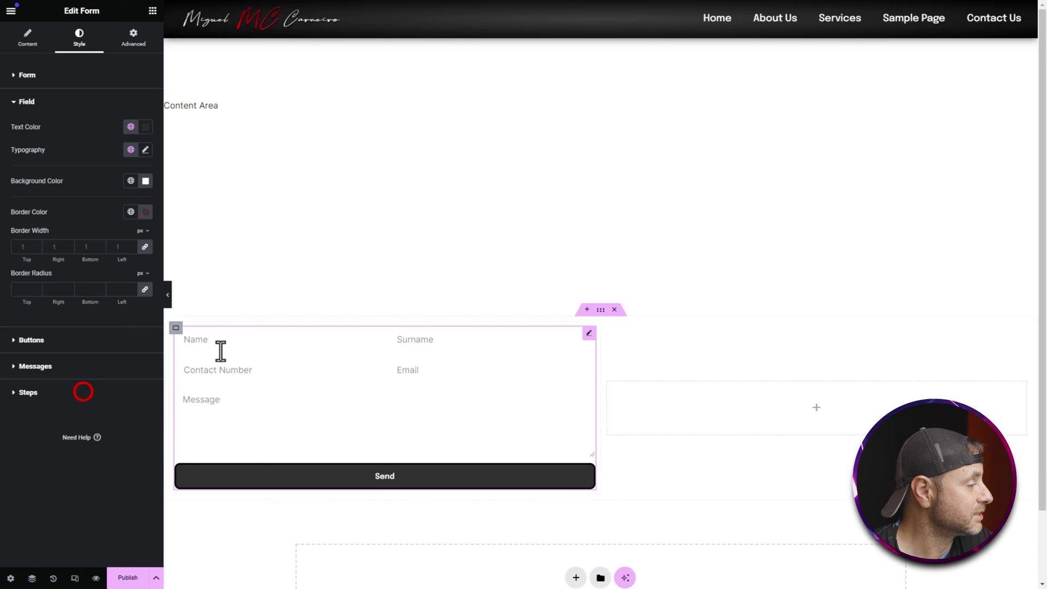
pyautogui.click(145, 149)
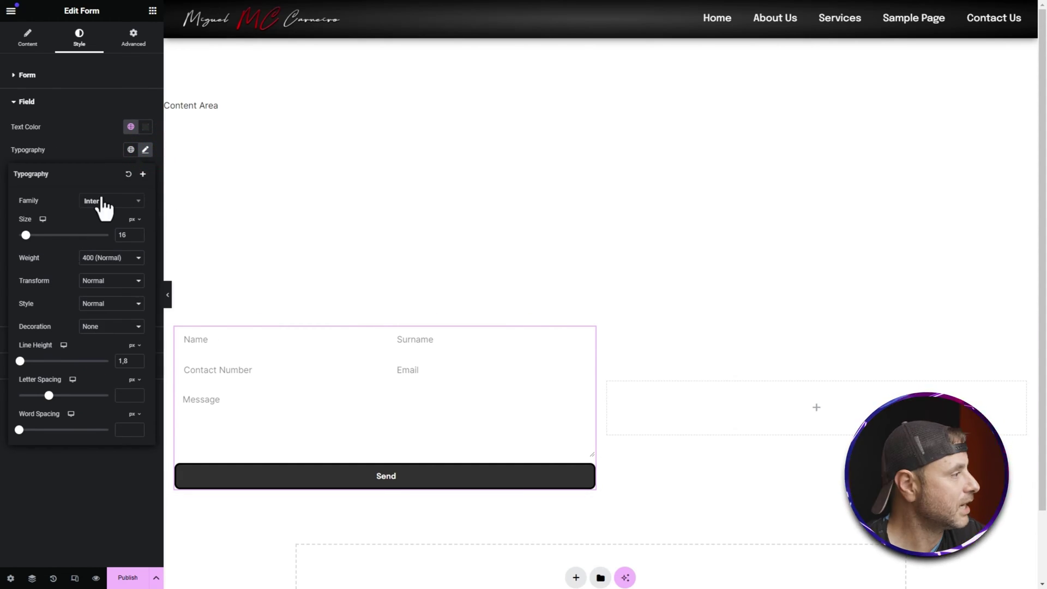
pyautogui.click(145, 151)
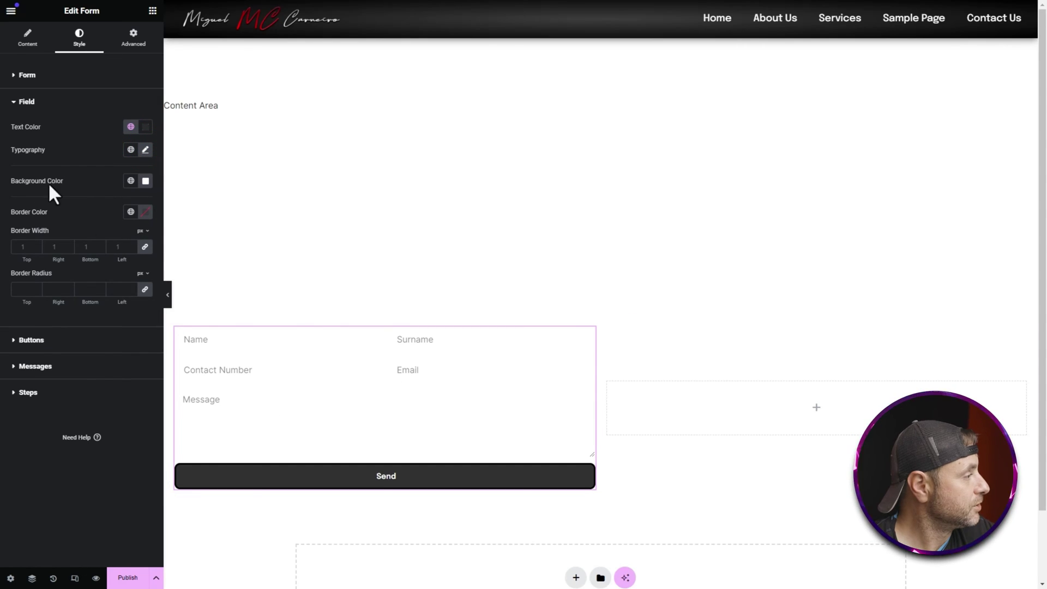
pyautogui.click(146, 211)
pyautogui.moveTo(147, 304); pyautogui.dragTo(83, 338)
pyautogui.click(71, 216)
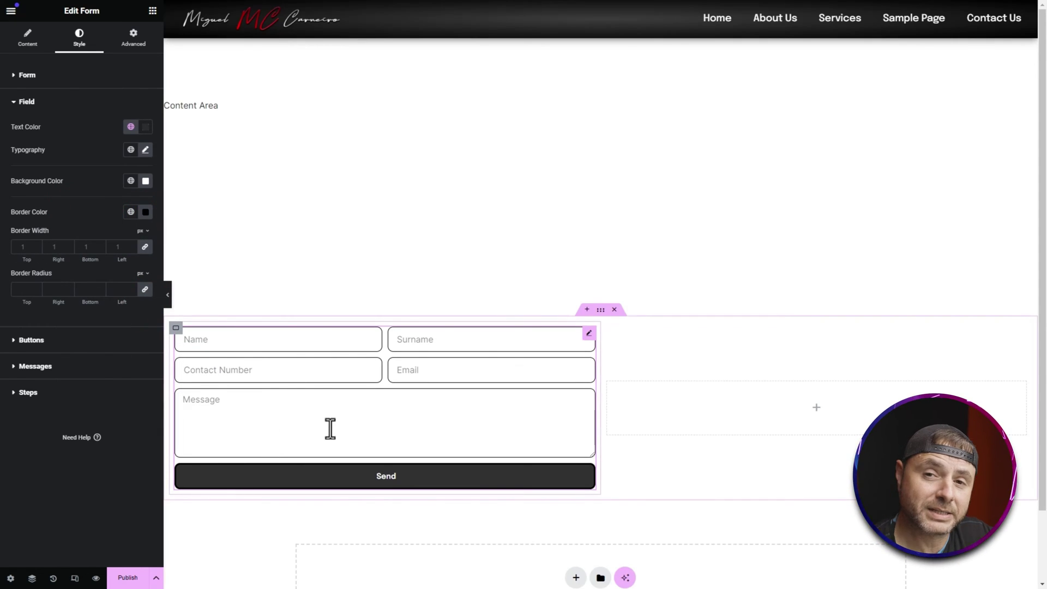
# Step: Give the fields unlinked border widths 0/0/3/0 and a 0 border radius
pyautogui.click(131, 251)
pyautogui.write('0')
pyautogui.click(145, 246)
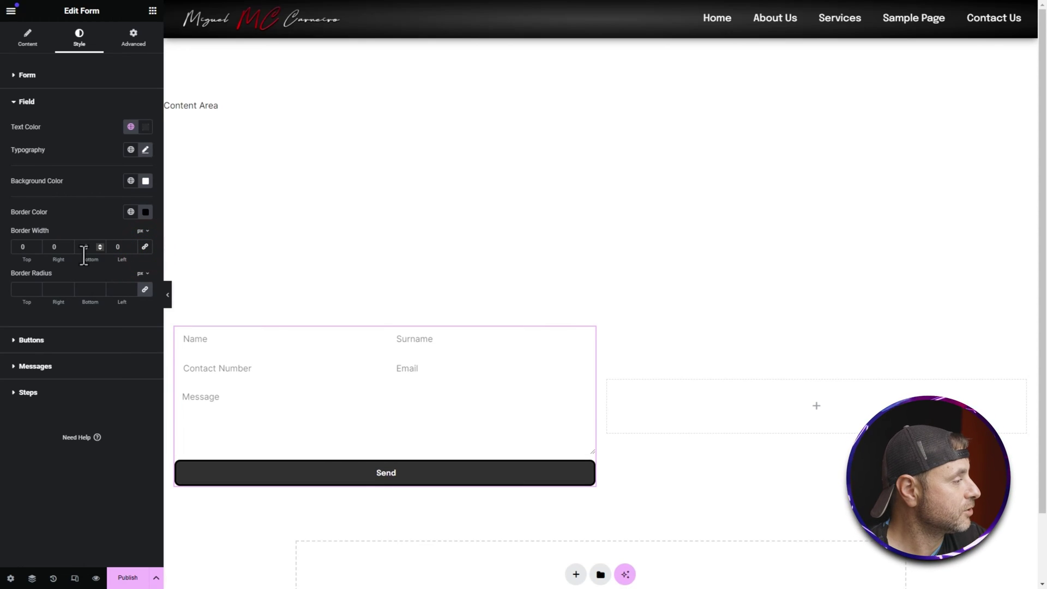
pyautogui.click(98, 246)
pyautogui.click(99, 244)
pyautogui.click(100, 245)
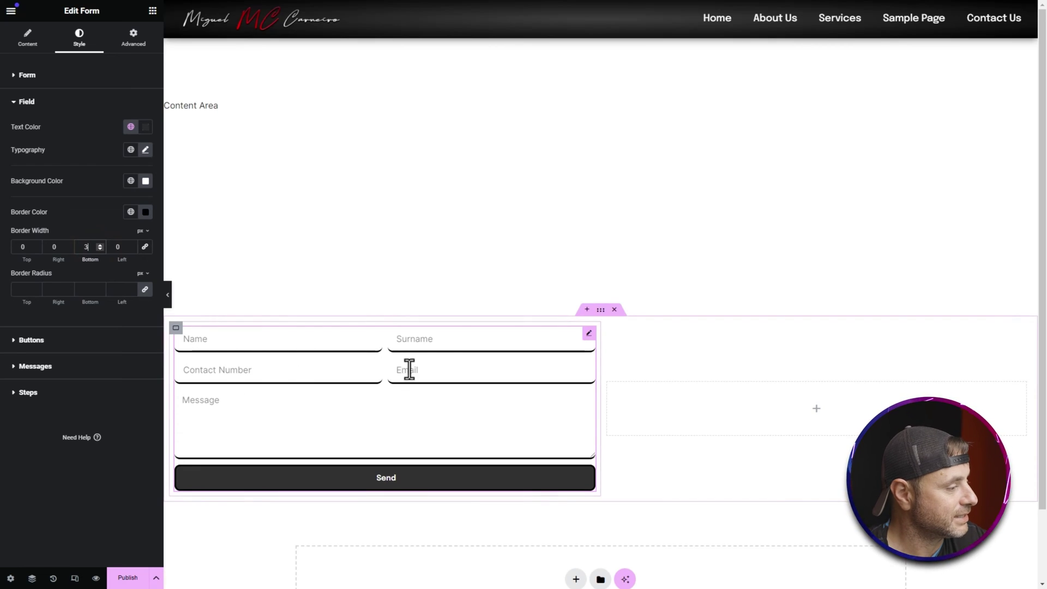
pyautogui.click(124, 289)
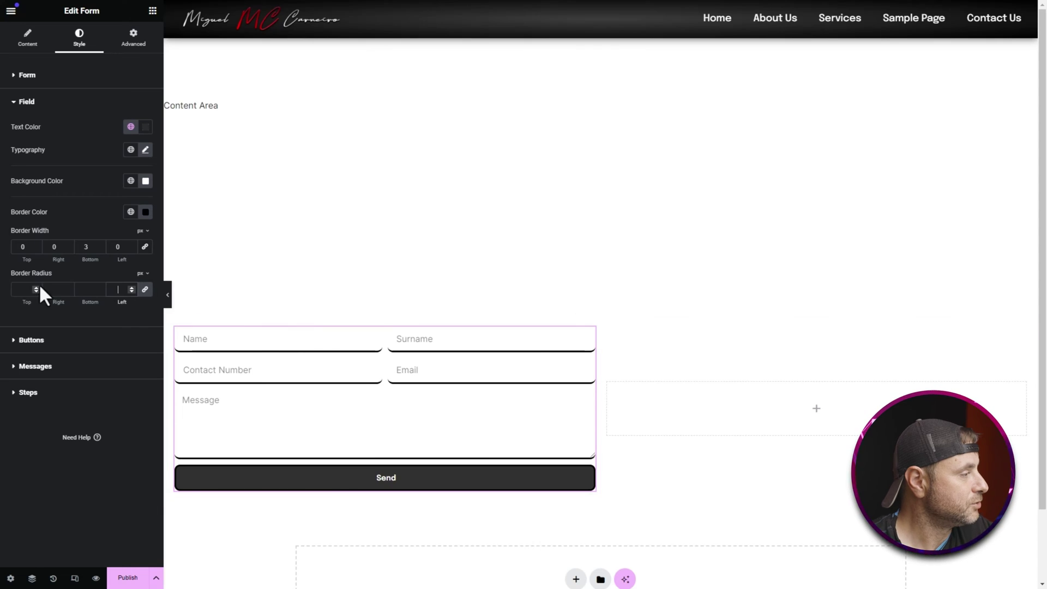
pyautogui.click(131, 288)
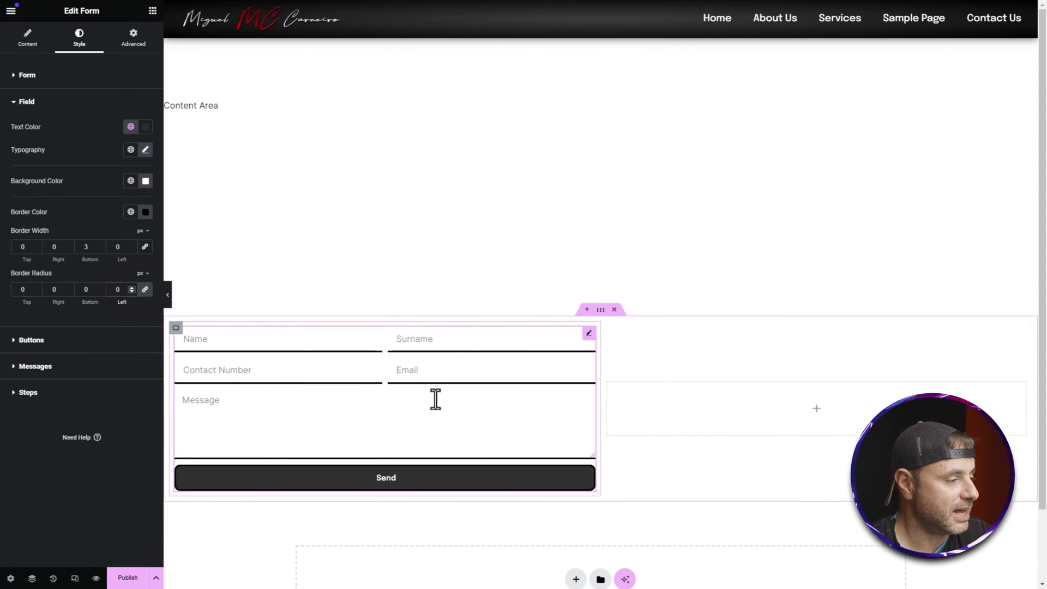
pyautogui.click(245, 370)
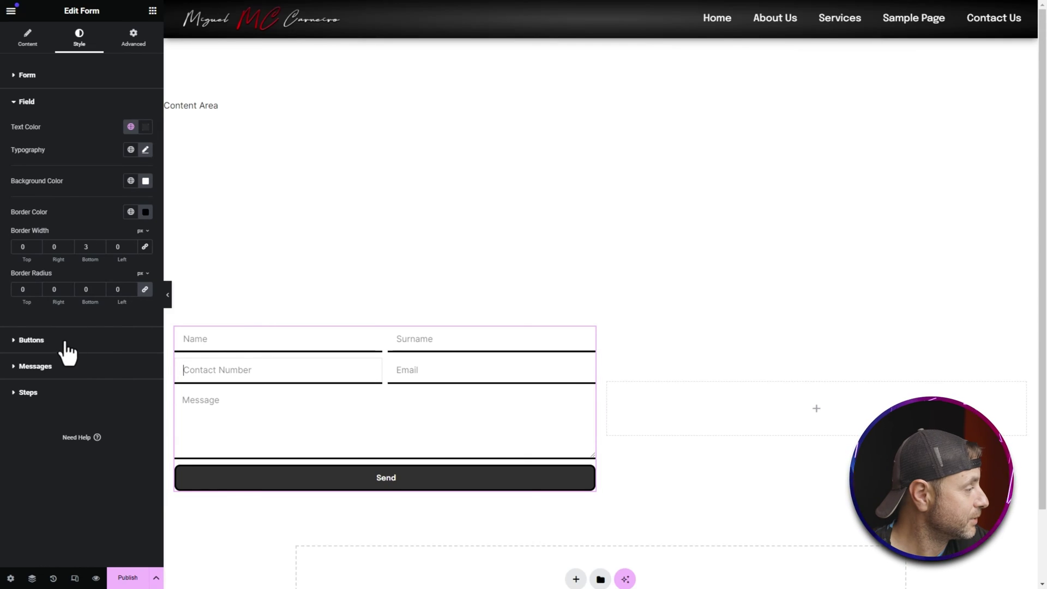
pyautogui.click(64, 341)
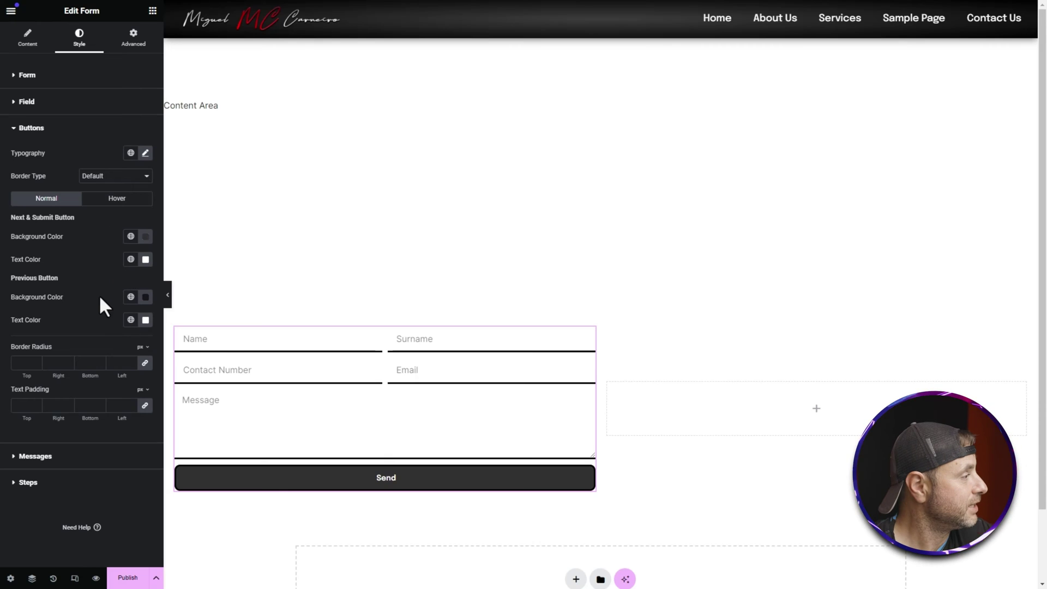
# Step: Set the SEND button typography to size 18 with uppercase text
pyautogui.click(145, 153)
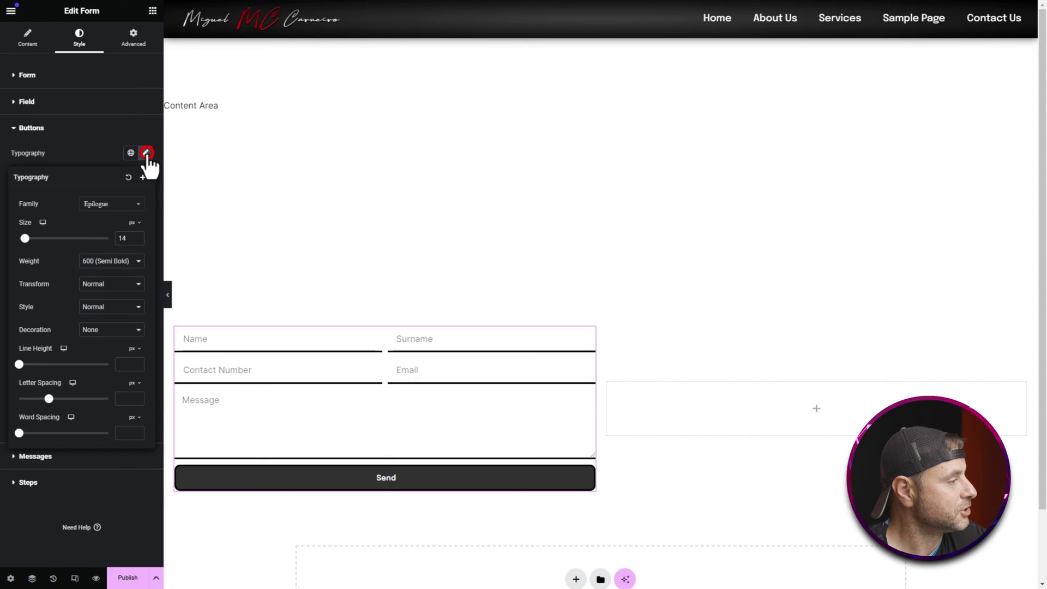
pyautogui.click(136, 236)
pyautogui.click(136, 235)
pyautogui.click(137, 236)
pyautogui.click(136, 236)
pyautogui.click(102, 284)
pyautogui.click(103, 303)
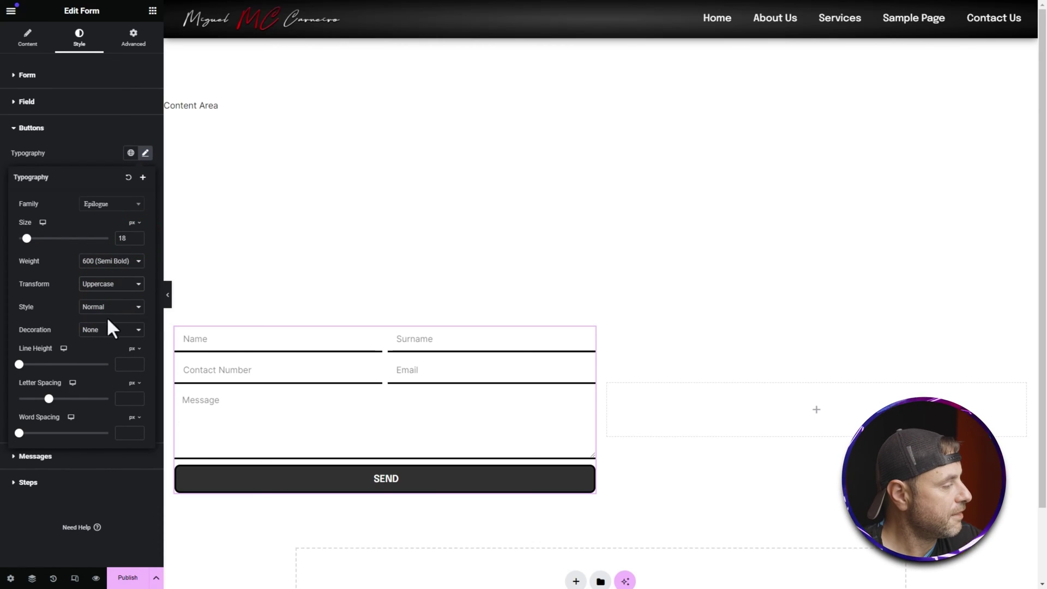
pyautogui.click(144, 155)
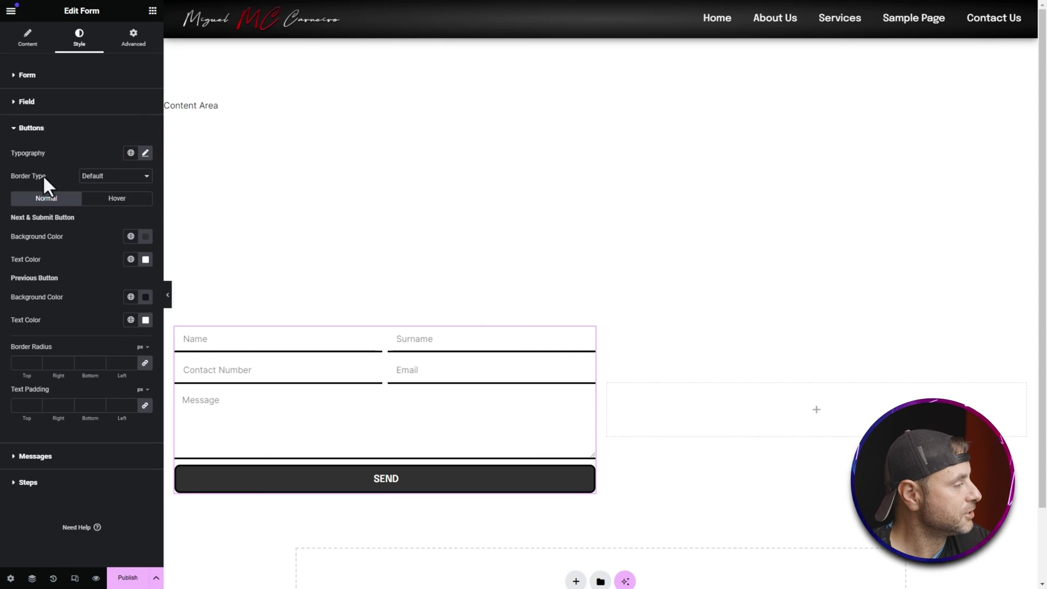
# Step: Give the button a solid 3 px black border and a fully transparent background
pyautogui.click(90, 175)
pyautogui.click(96, 201)
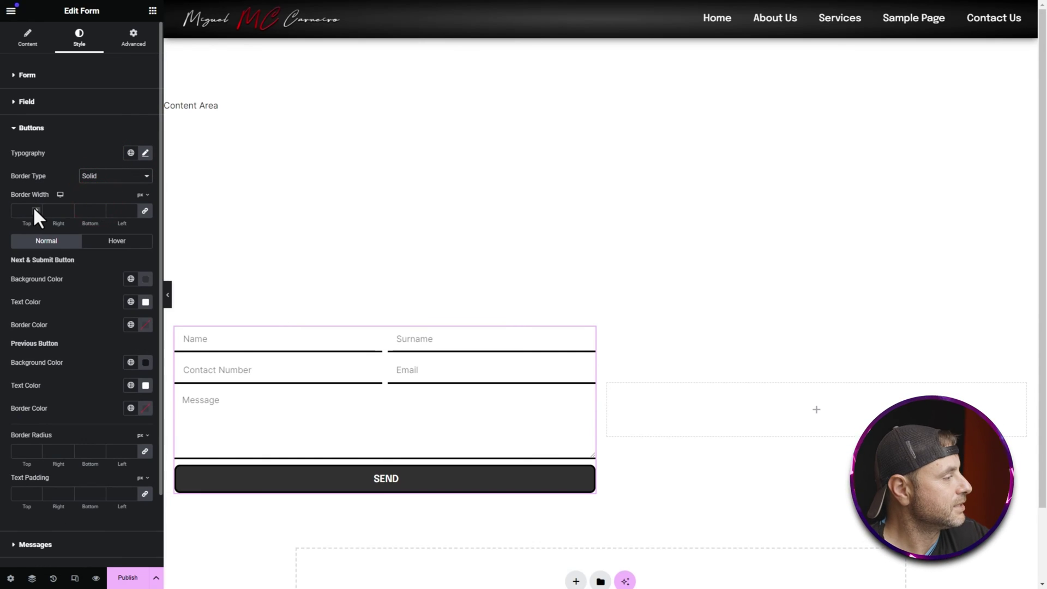
pyautogui.click(33, 206)
pyautogui.click(34, 206)
pyautogui.click(34, 206)
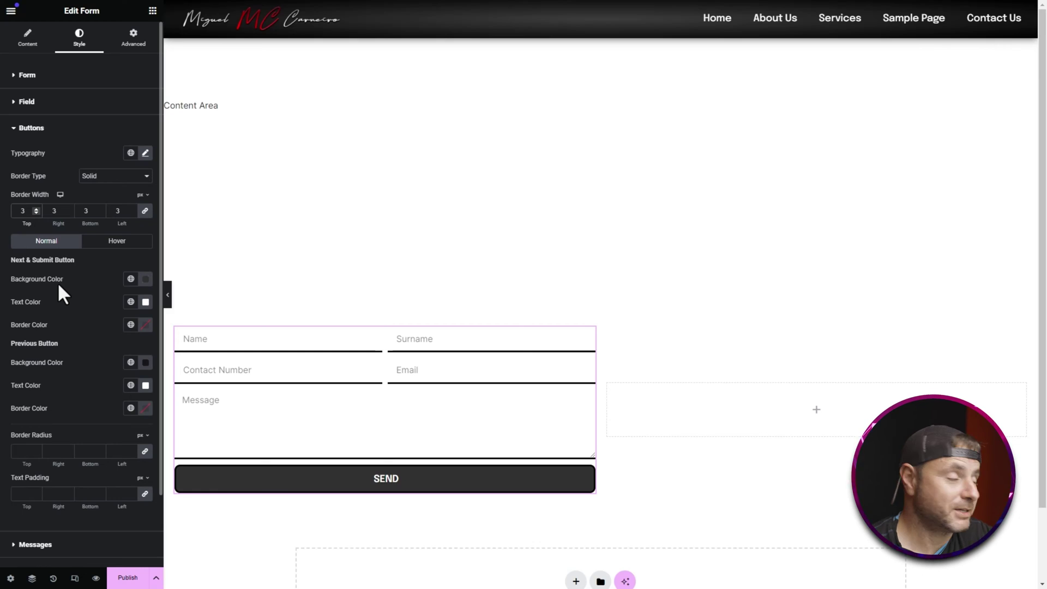
pyautogui.click(144, 279)
pyautogui.moveTo(208, 422); pyautogui.dragTo(138, 422)
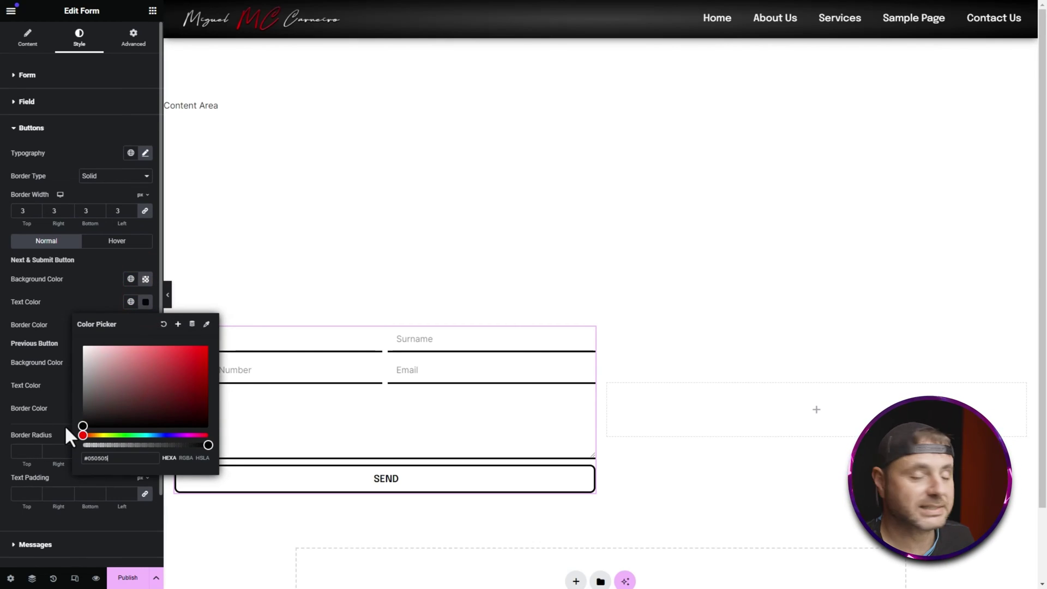
pyautogui.click(77, 265)
pyautogui.click(145, 324)
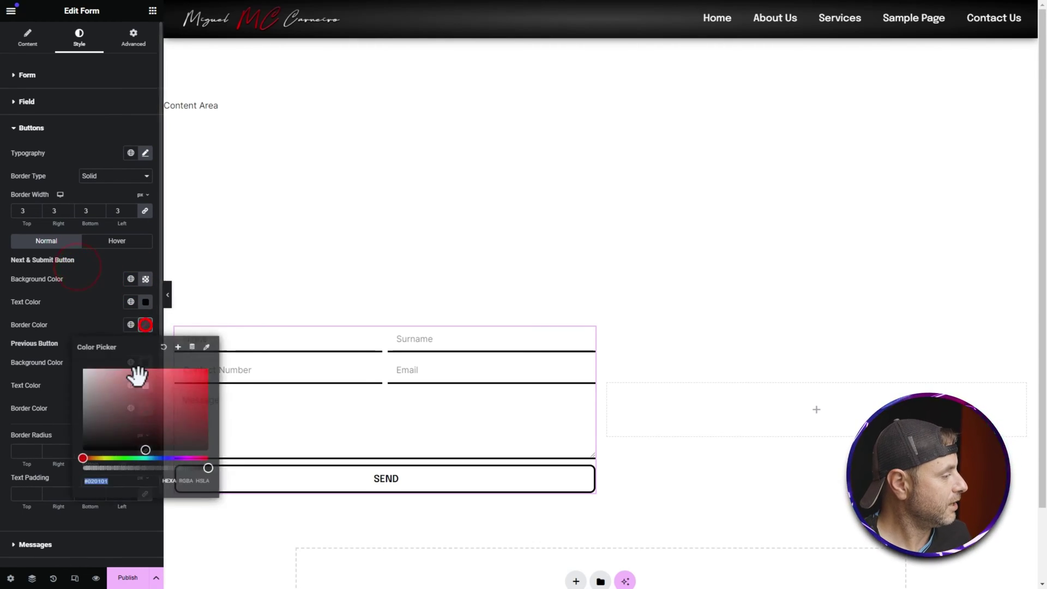
pyautogui.click(79, 312)
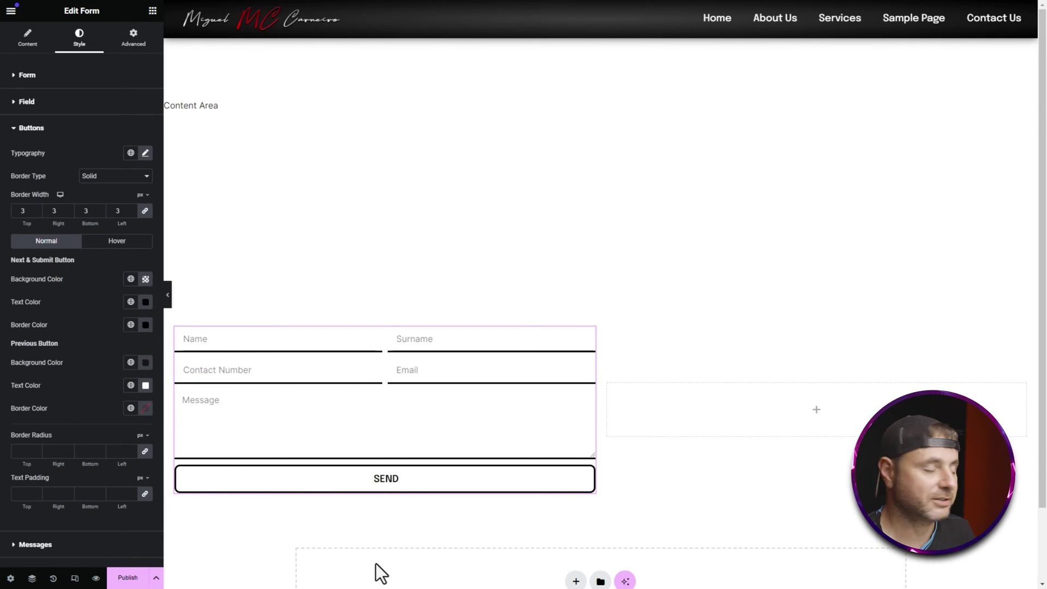
# Step: Make the button's hover state use a black background and black border
pyautogui.click(117, 240)
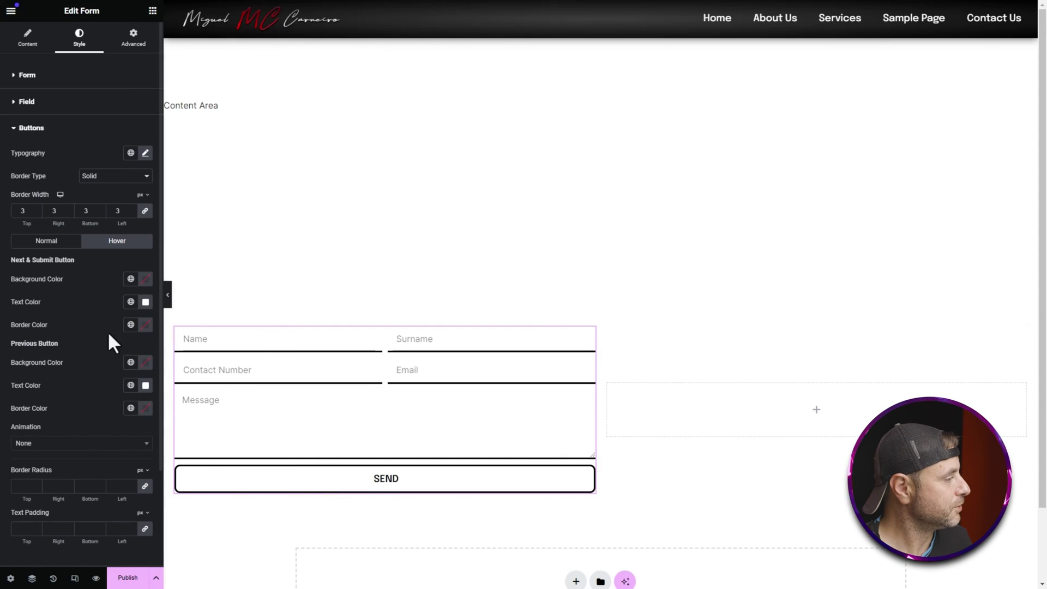
pyautogui.click(144, 280)
pyautogui.moveTo(136, 319); pyautogui.dragTo(63, 409)
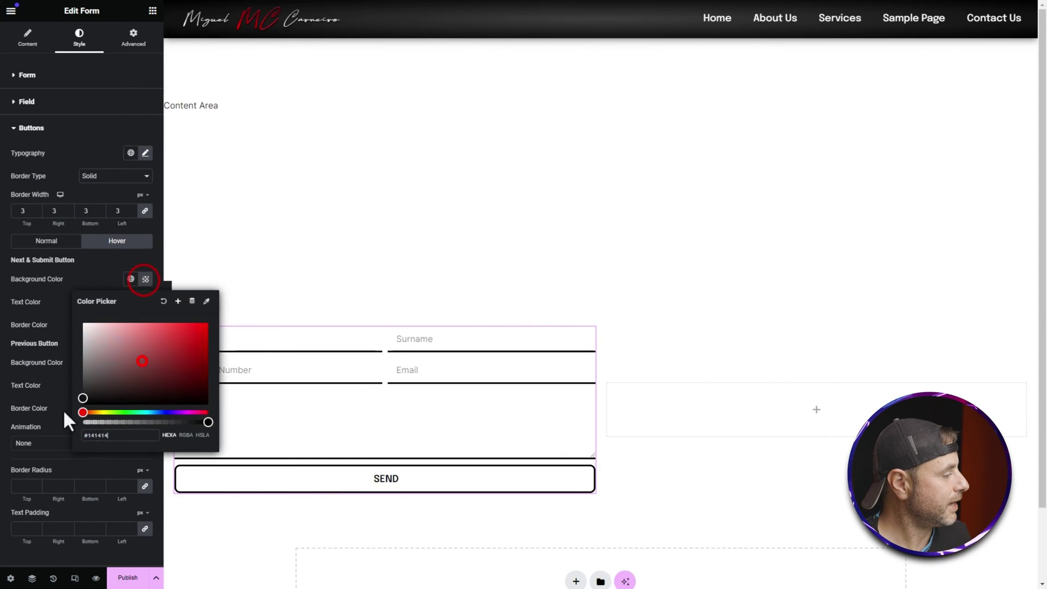
pyautogui.click(54, 305)
pyautogui.click(145, 324)
pyautogui.click(117, 398)
pyautogui.click(145, 325)
pyautogui.click(146, 325)
pyautogui.moveTo(93, 436); pyautogui.dragTo(70, 479)
pyautogui.click(53, 362)
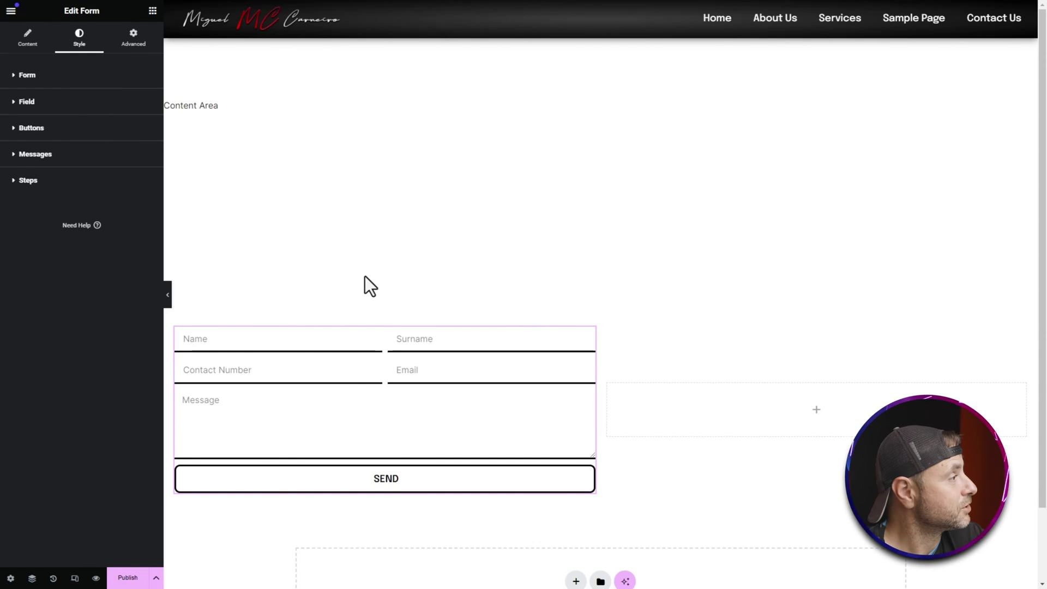
# Step: Search the widgets for 'icon' and drop an Icon Box into the column beside the form
pyautogui.click(152, 11)
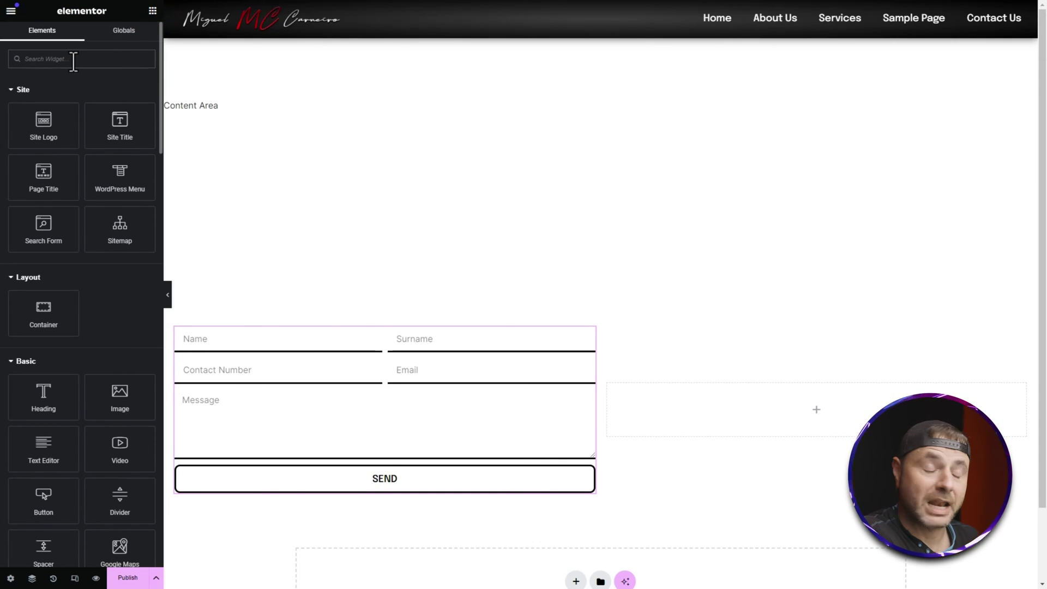
pyautogui.write('icon')
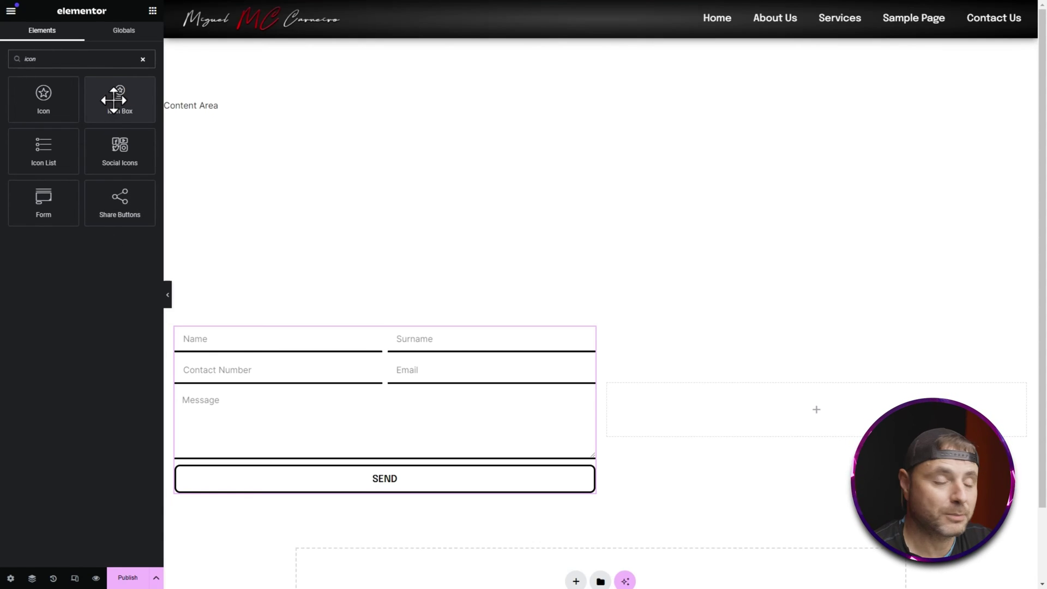
pyautogui.moveTo(110, 95); pyautogui.dragTo(725, 410)
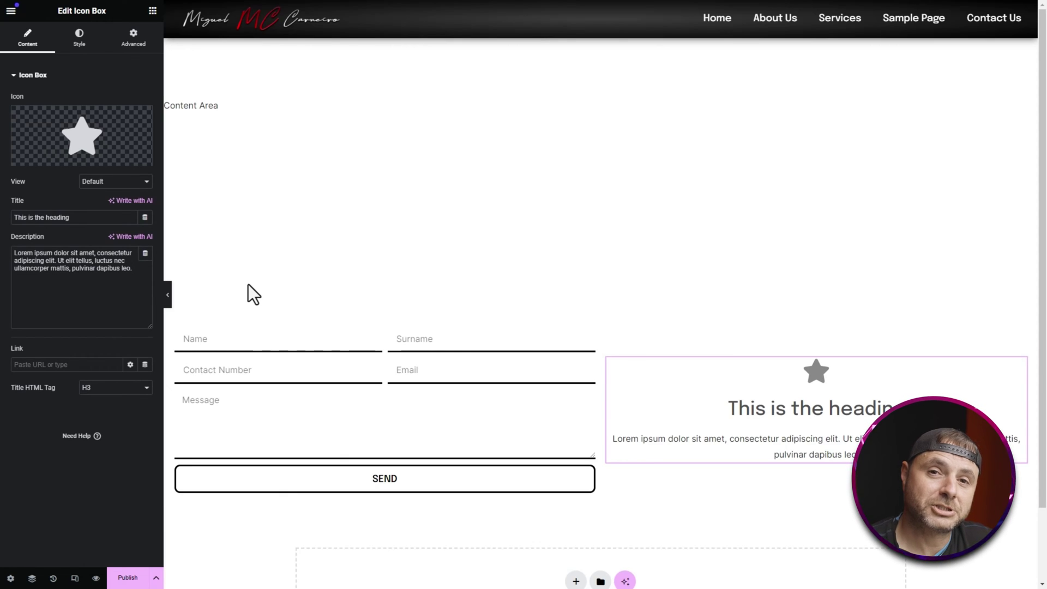
# Step: Replace the icon box's star with the Phone icon from the Icon Library
pyautogui.moveTo(88, 147)
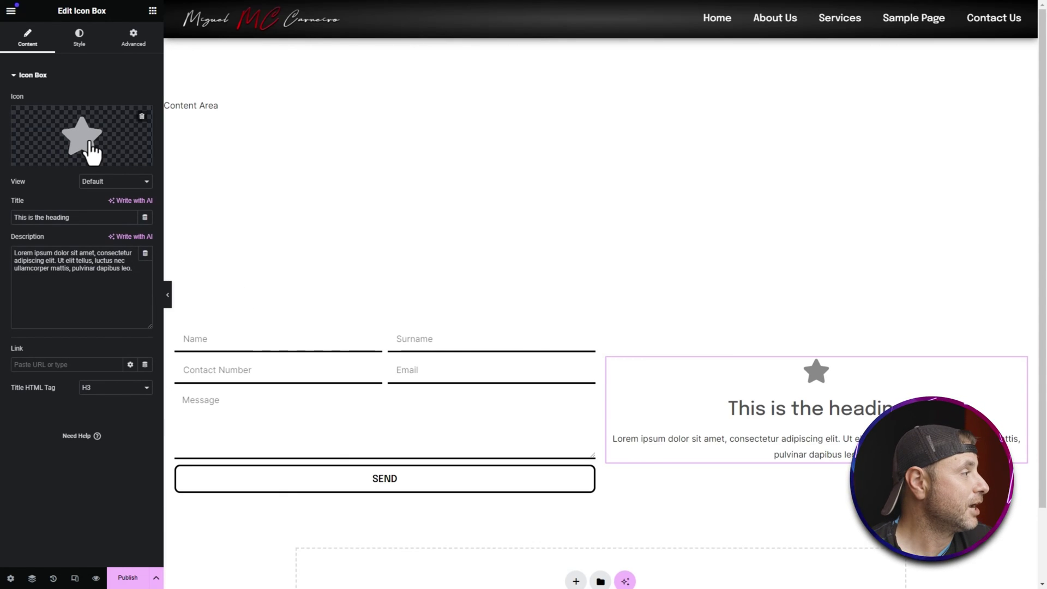
pyautogui.click(88, 146)
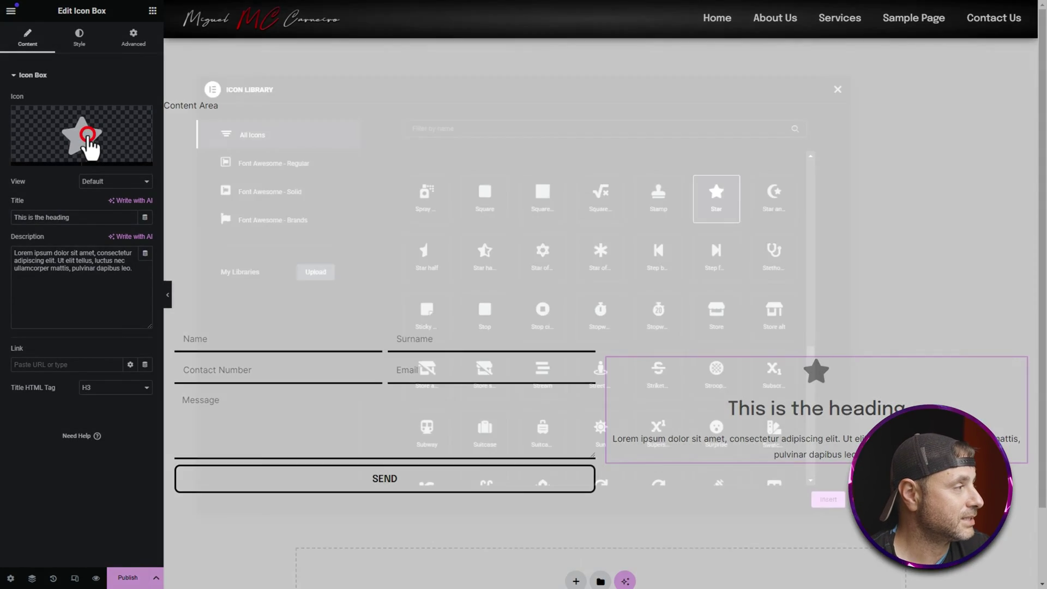
pyautogui.click(506, 128)
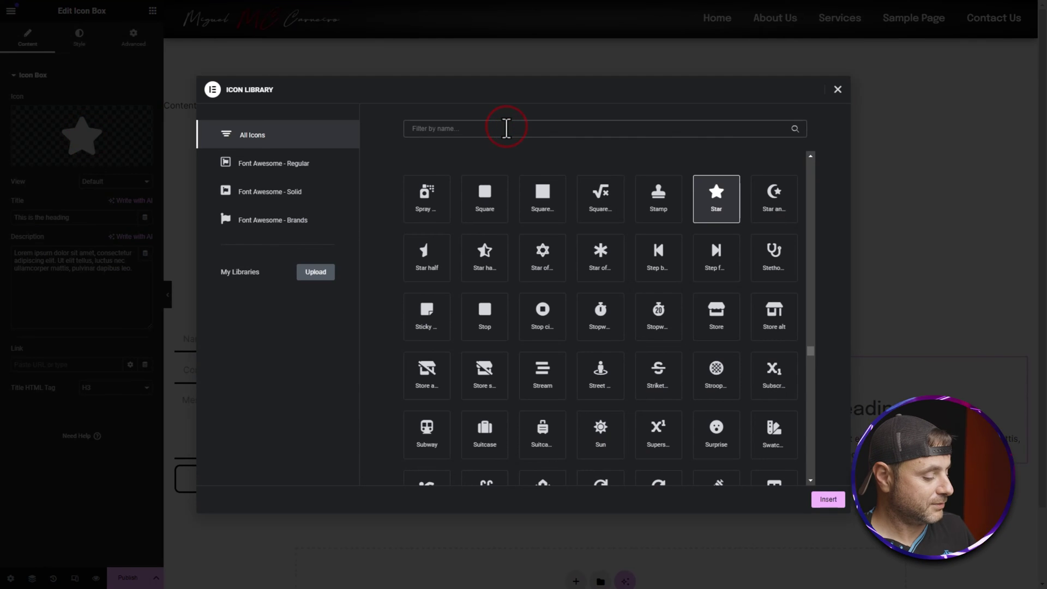
pyautogui.write('ph')
pyautogui.click(603, 261)
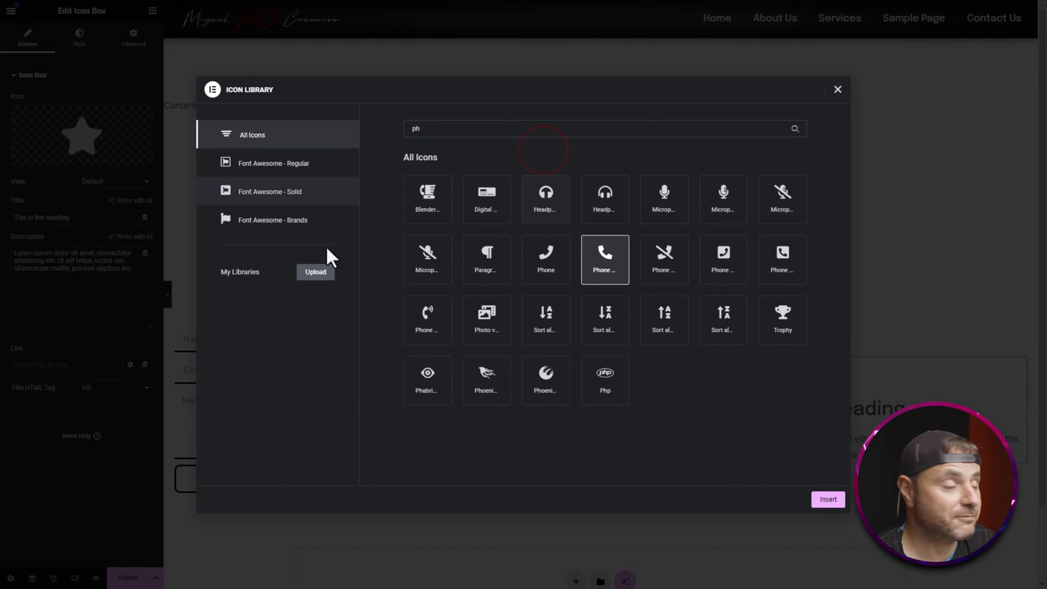
pyautogui.click(828, 498)
pyautogui.click(45, 196)
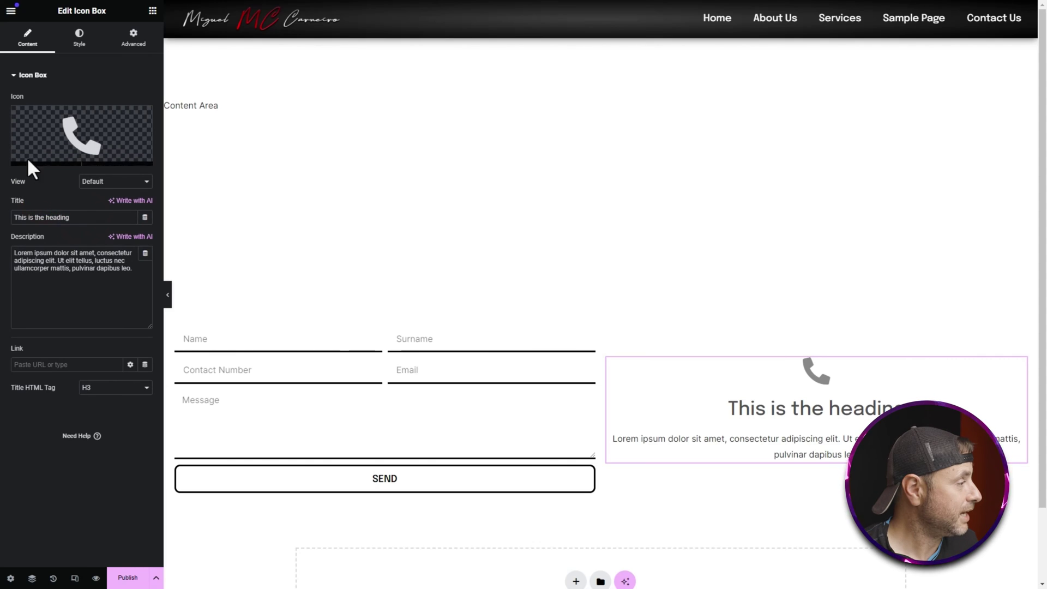
# Step: Set the title to 'Contact Number' and the description to the phone number
pyautogui.tripleClick(90, 216)
pyautogui.write('Contact Number')
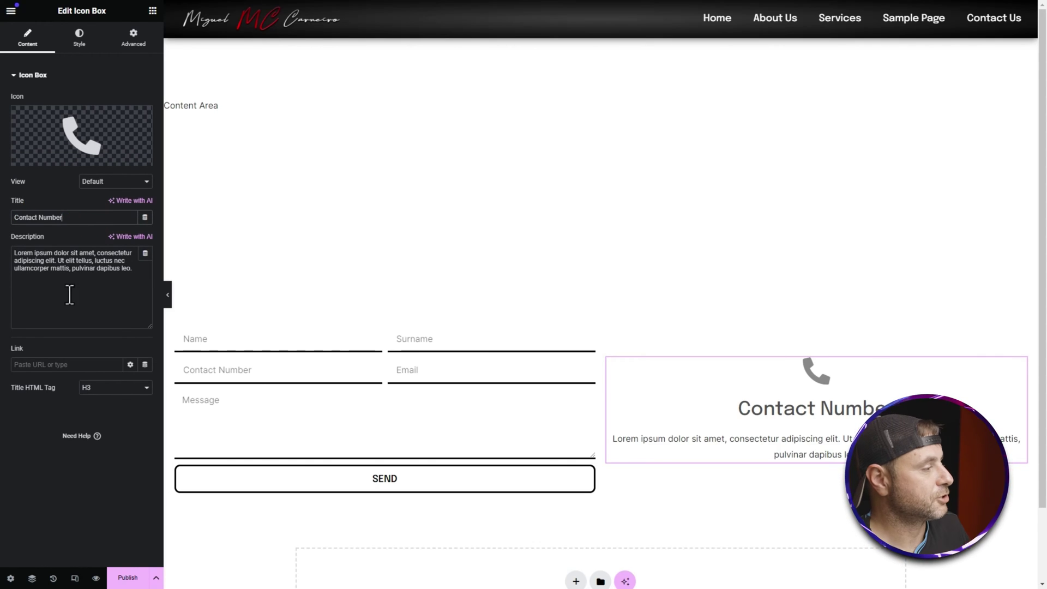
pyautogui.tripleClick(139, 266)
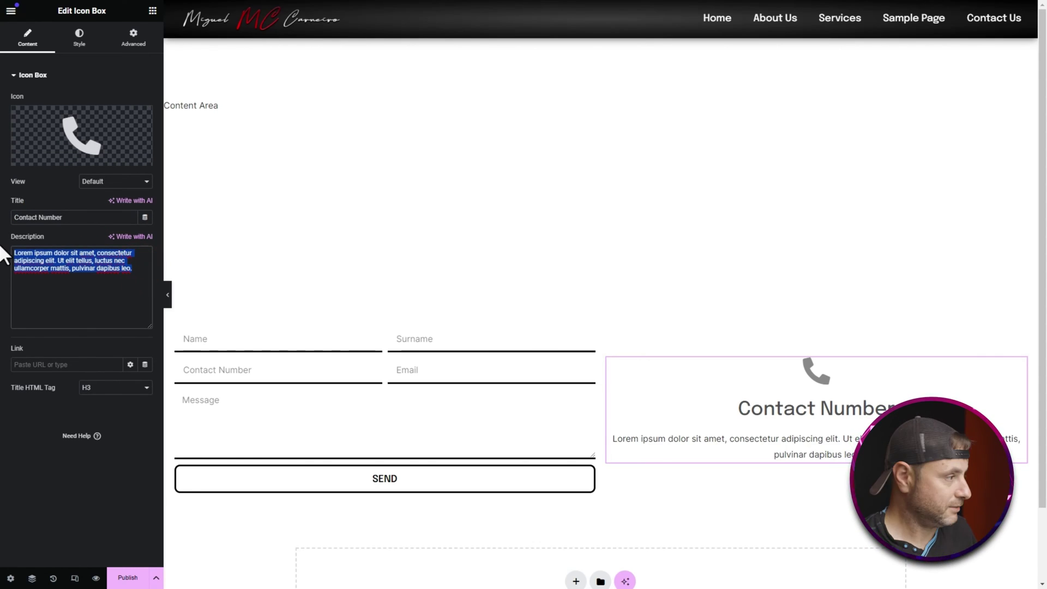
pyautogui.hotkey('ctrl', 'v')
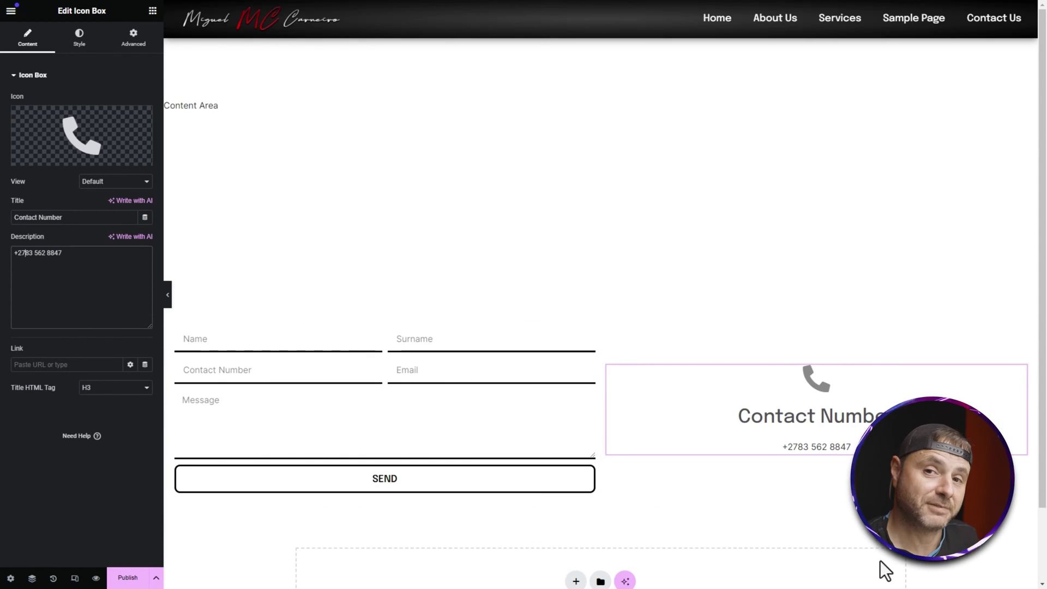
# Step: Set the icon box link to tel: followed by the phone number, without spaces
pyautogui.moveTo(76, 252); pyautogui.dragTo(2, 262)
pyautogui.click(36, 364)
pyautogui.write('tel:')
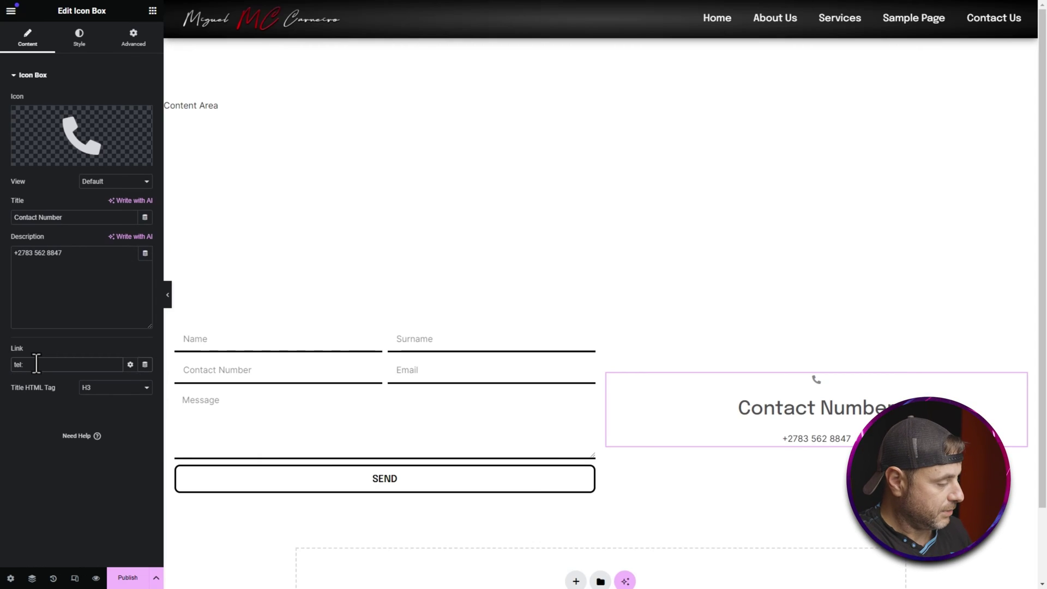
pyautogui.hotkey('ctrl', 'v')
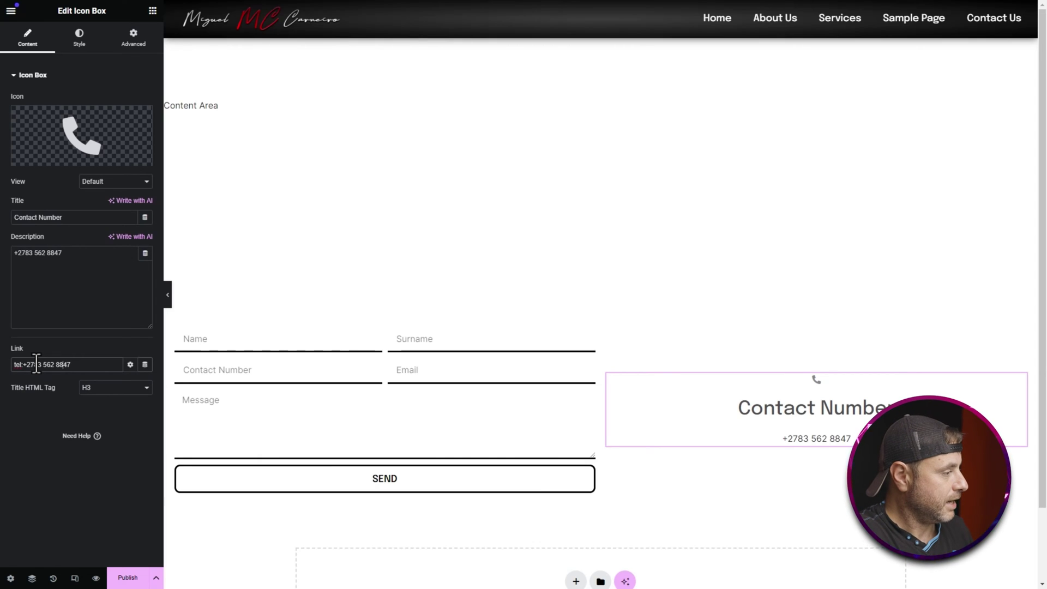
pyautogui.click(40, 365)
pyautogui.press('BackSpace')
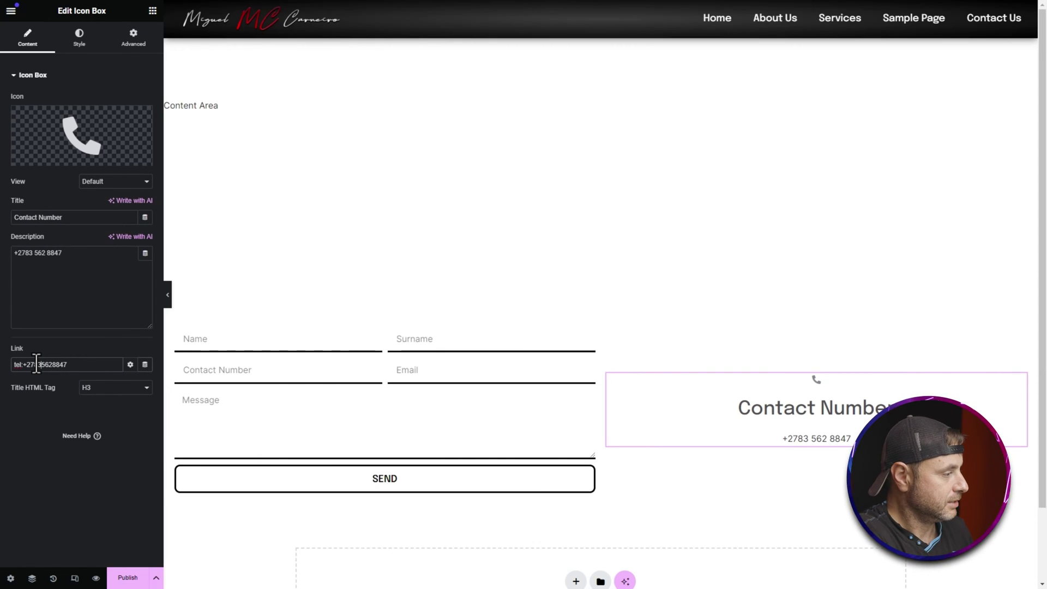
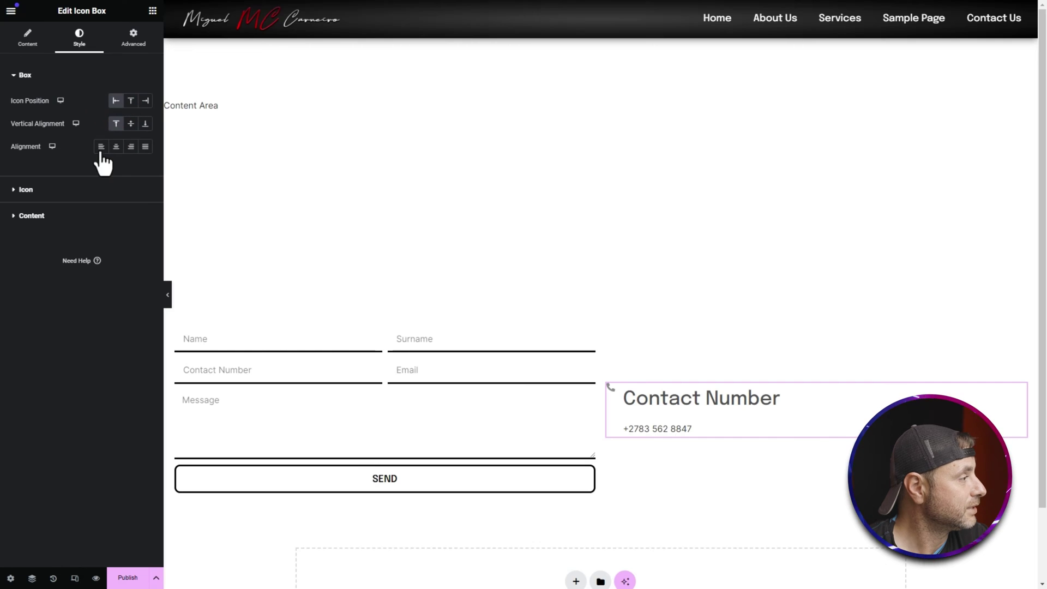
# Step: Make the phone icon black (#000000) and enlarge it to 30 px
pyautogui.click(26, 190)
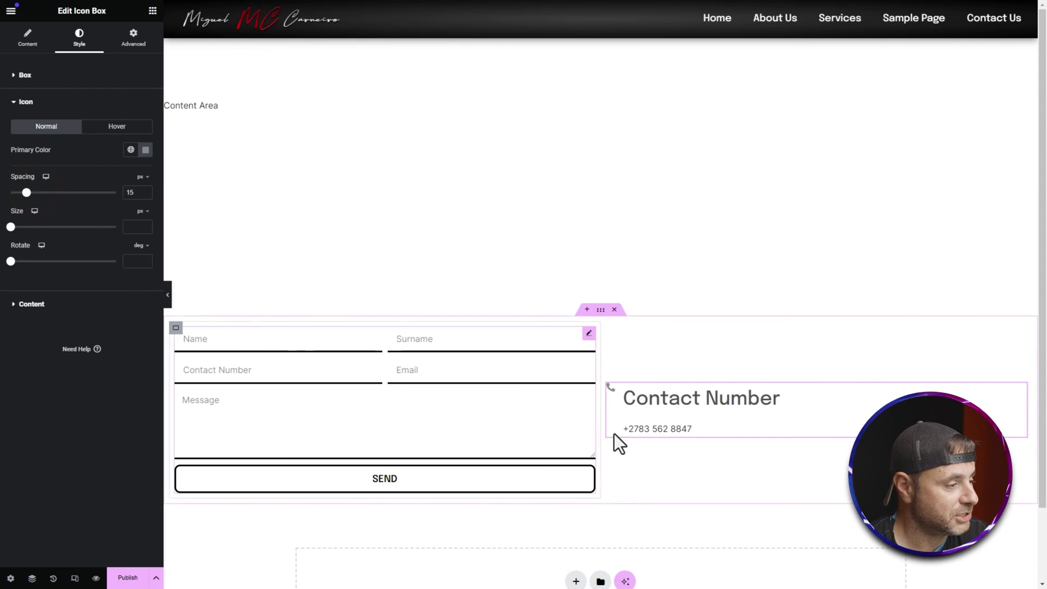
pyautogui.click(145, 150)
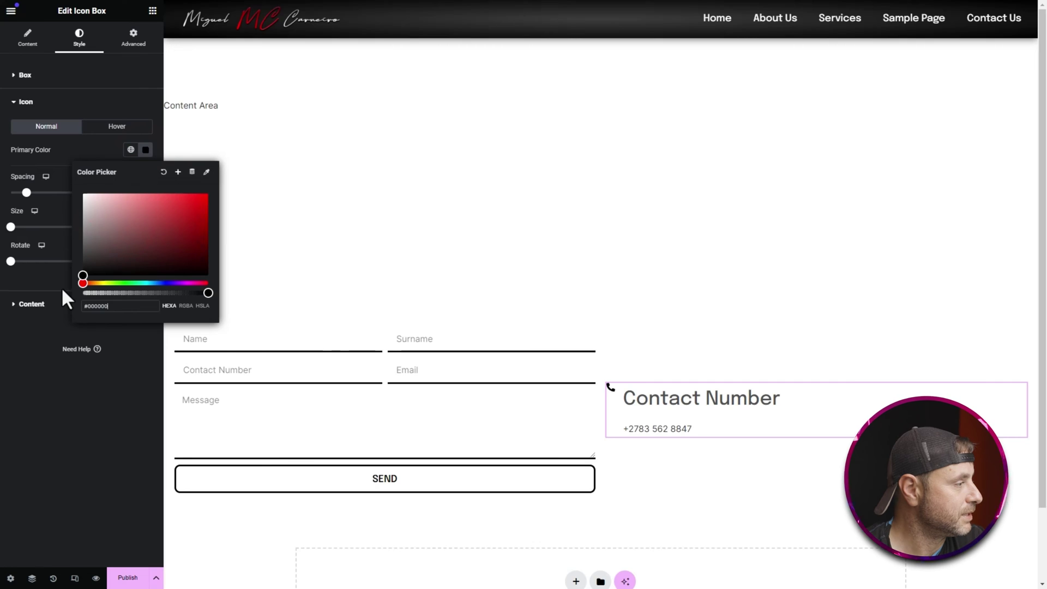
pyautogui.moveTo(11, 227); pyautogui.dragTo(19, 227)
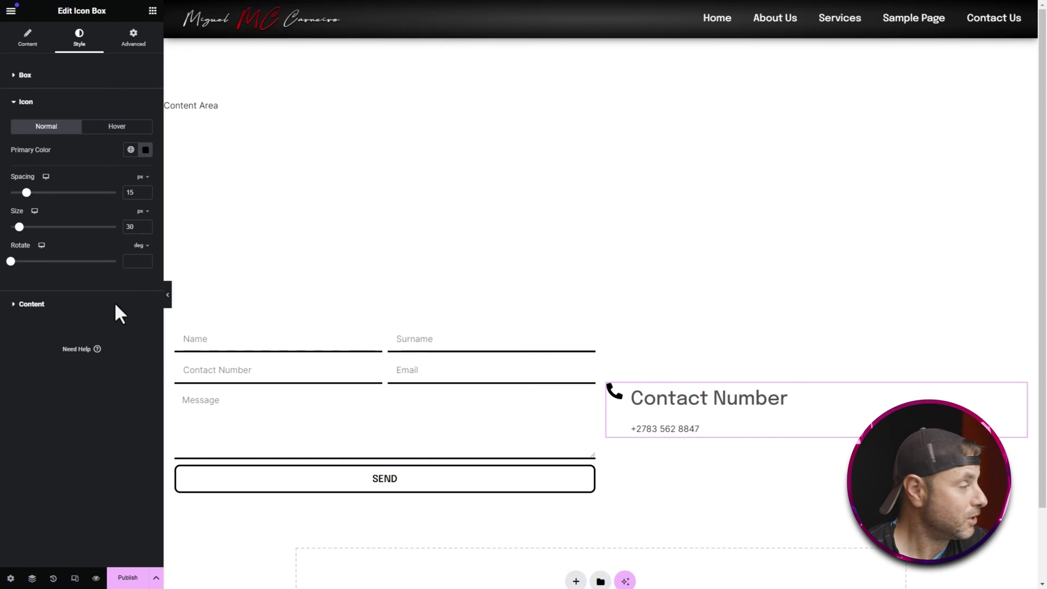
pyautogui.click(50, 299)
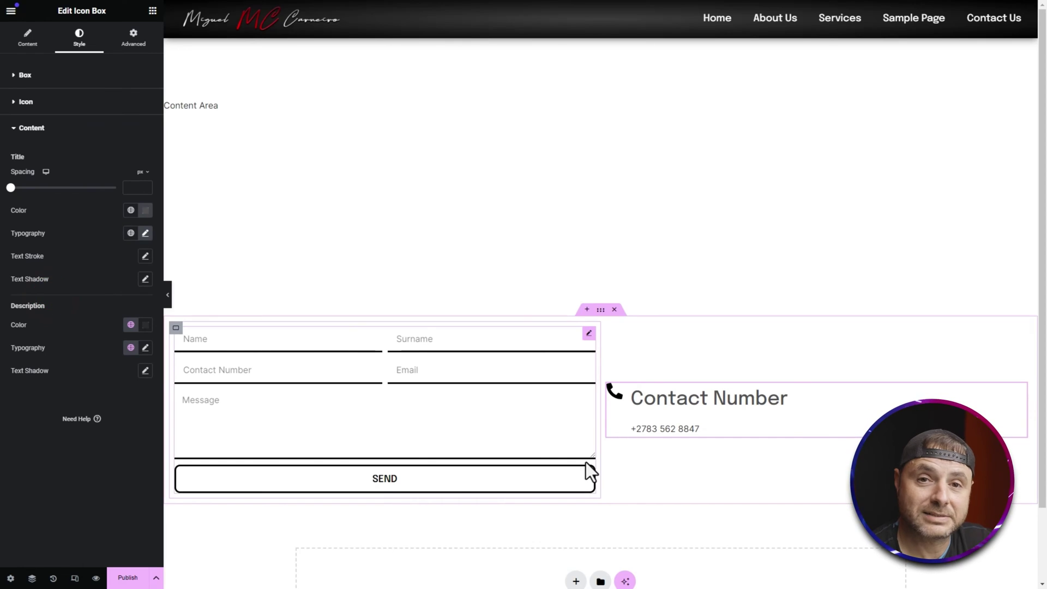
# Step: Set the Contact Number title colour to black
pyautogui.click(145, 211)
pyautogui.click(122, 323)
pyautogui.click(55, 198)
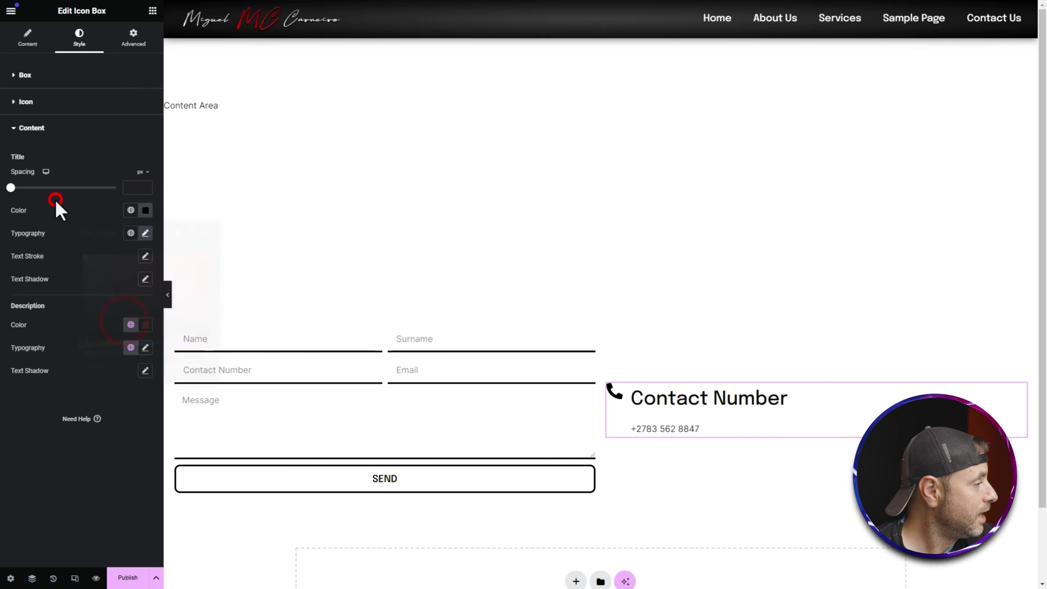
# Step: Set the title typography to 30 px, uppercase, weight 400 (Normal)
pyautogui.click(145, 233)
pyautogui.click(135, 321)
pyautogui.click(136, 320)
pyautogui.click(136, 320)
pyautogui.click(135, 320)
pyautogui.click(136, 321)
pyautogui.click(94, 364)
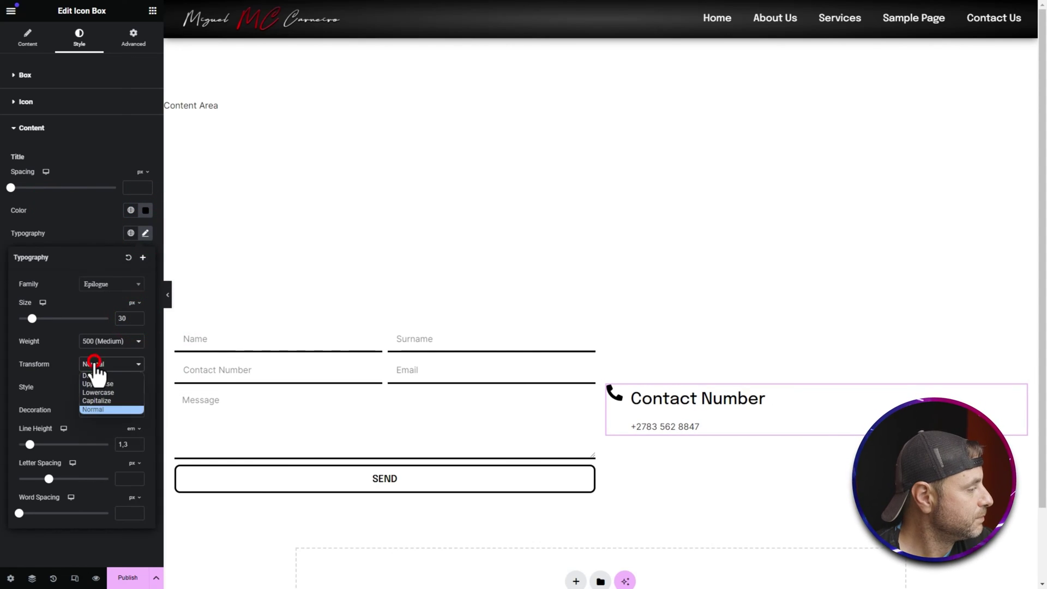
pyautogui.click(99, 384)
pyautogui.click(108, 342)
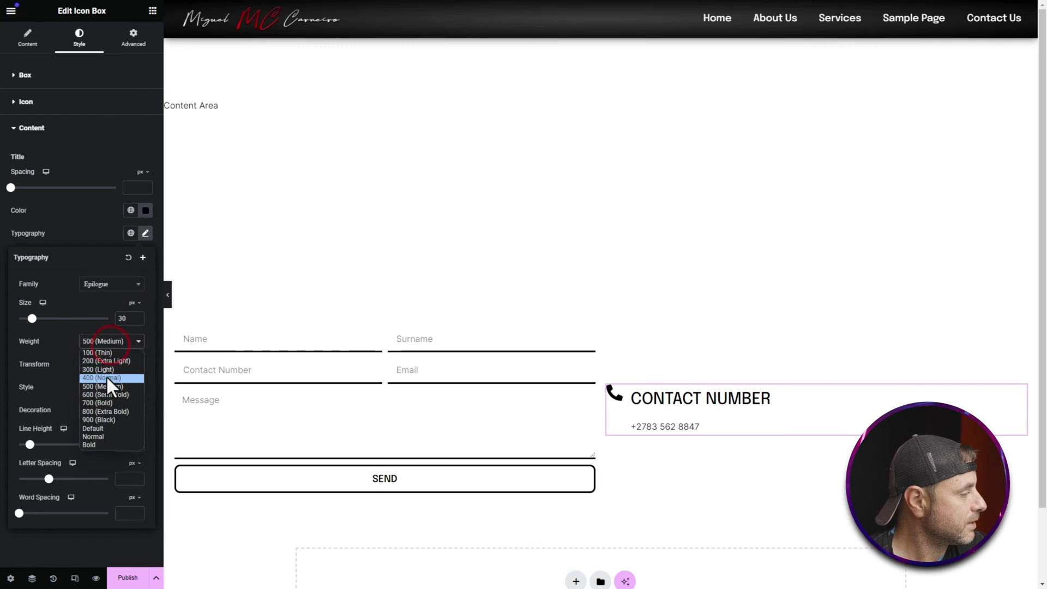
pyautogui.click(106, 375)
pyautogui.click(78, 200)
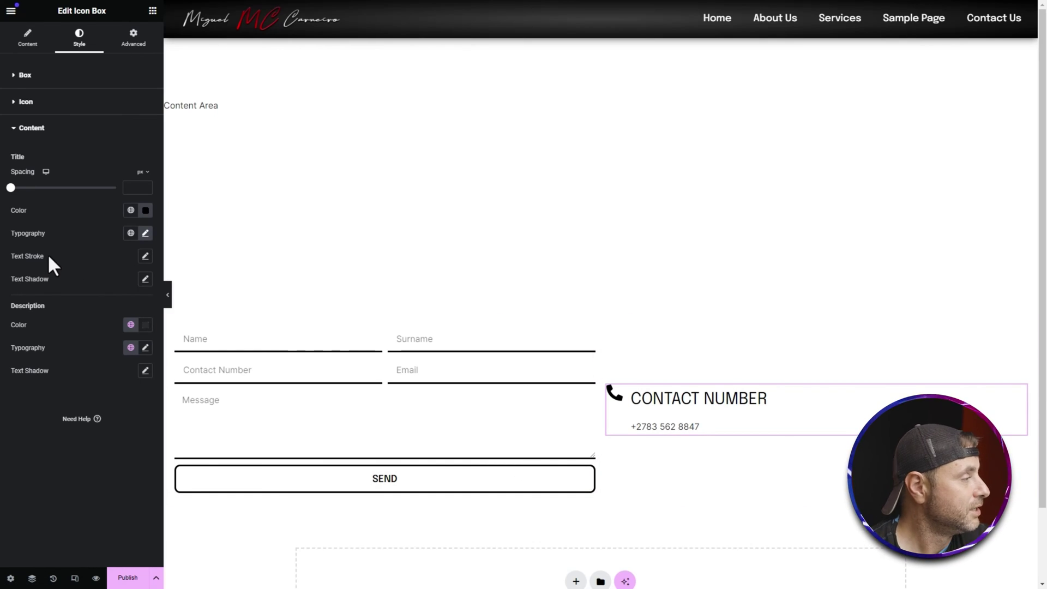
# Step: Set the title spacing to 0 and vertically centre the icon in the box
pyautogui.click(10, 187)
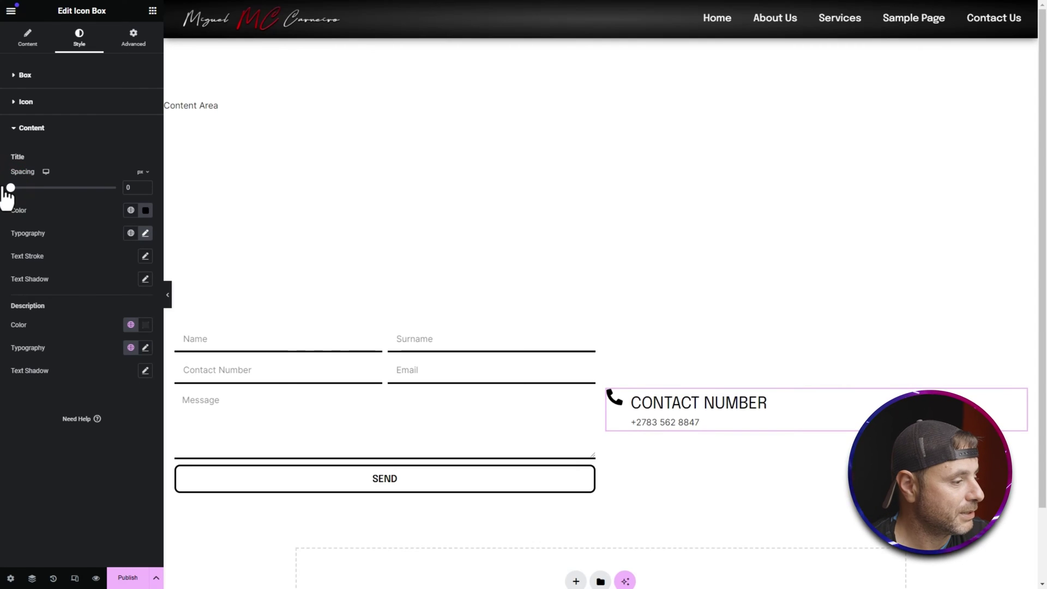
pyautogui.moveTo(11, 188); pyautogui.dragTo(3, 218)
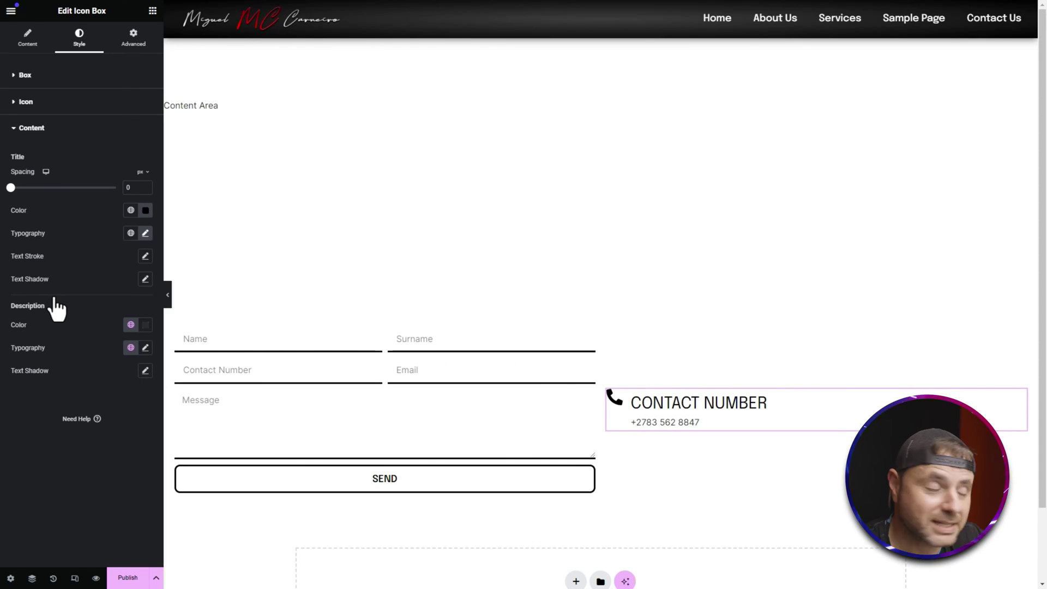
pyautogui.click(74, 76)
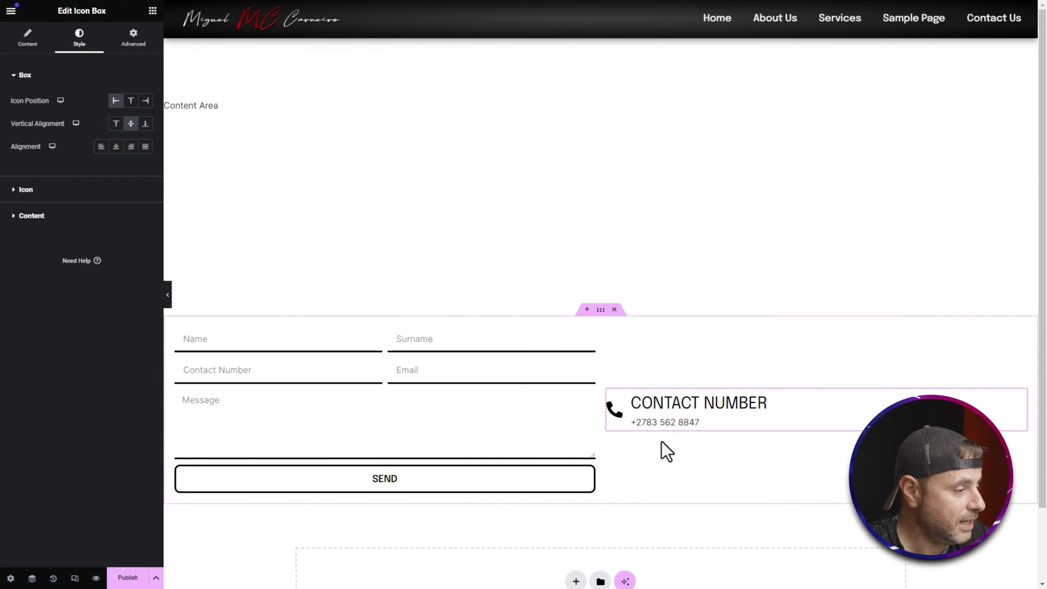
# Step: Enlarge the phone icon to 40 px with 15 px spacing before the text
pyautogui.click(75, 190)
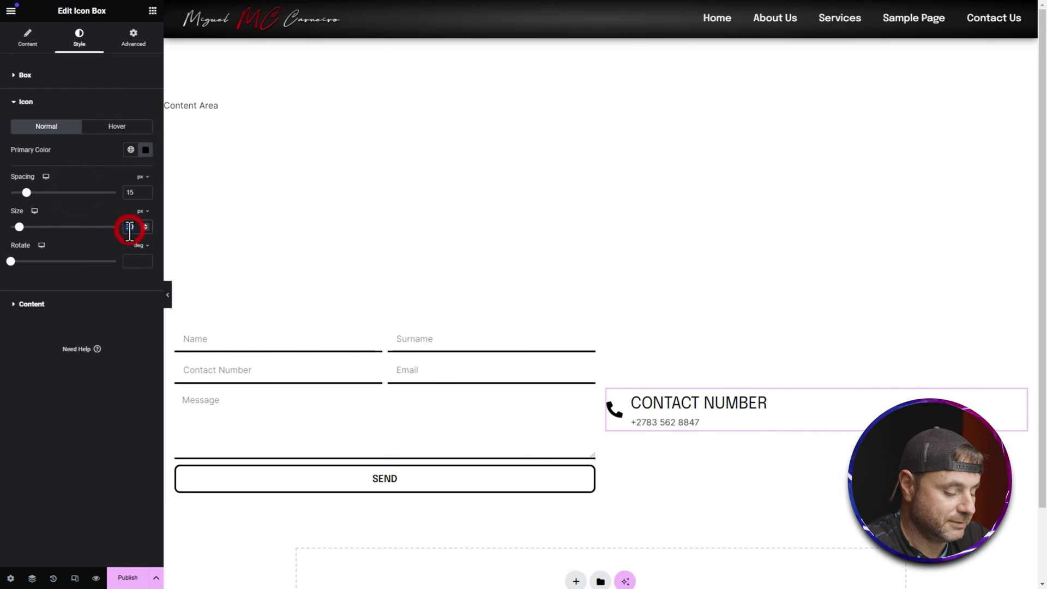
pyautogui.write('40')
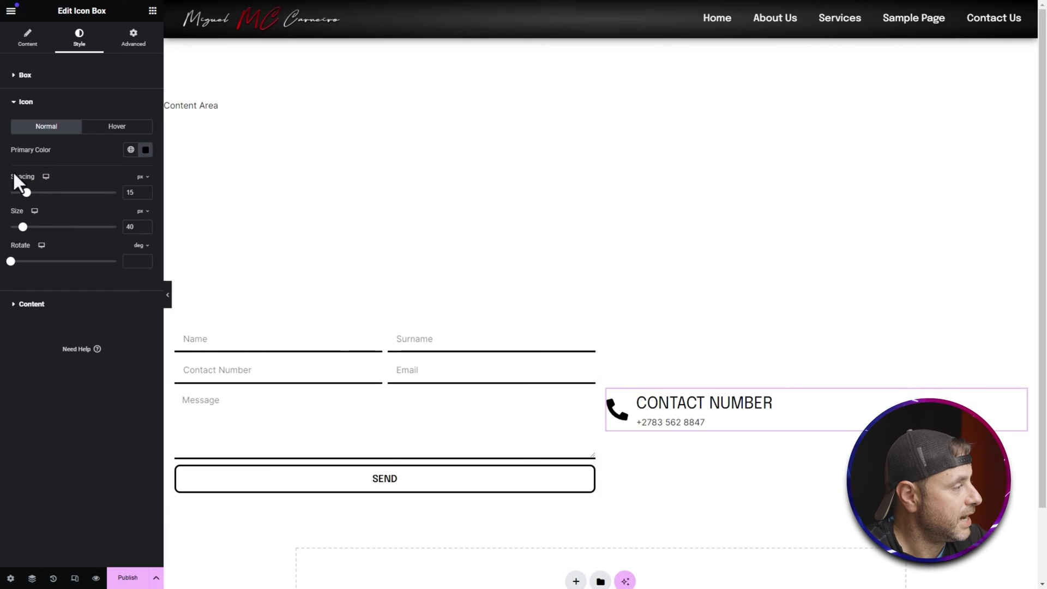
pyautogui.moveTo(26, 193); pyautogui.dragTo(26, 193)
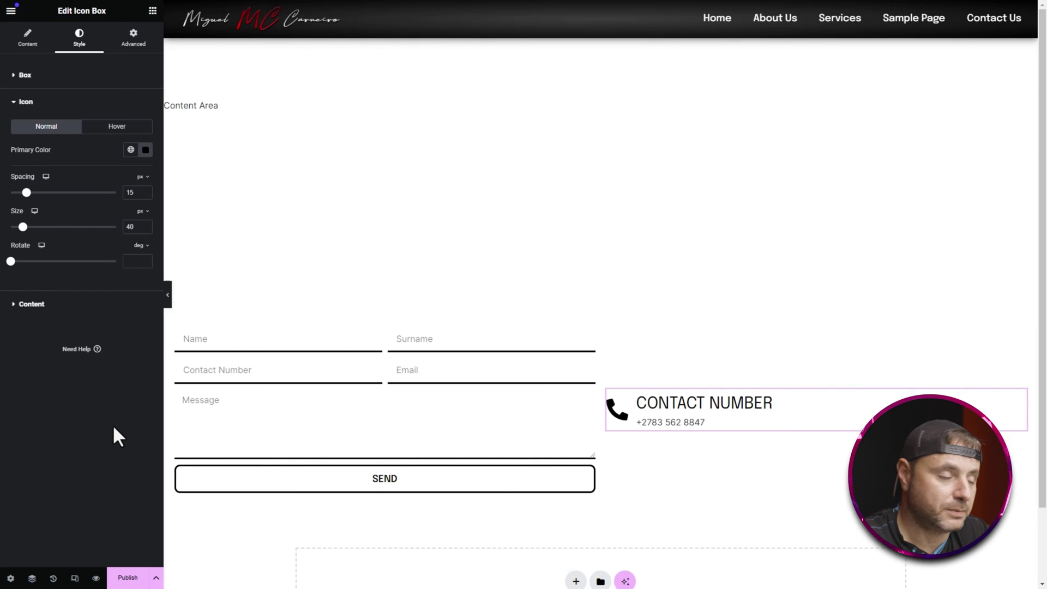
pyautogui.click(695, 533)
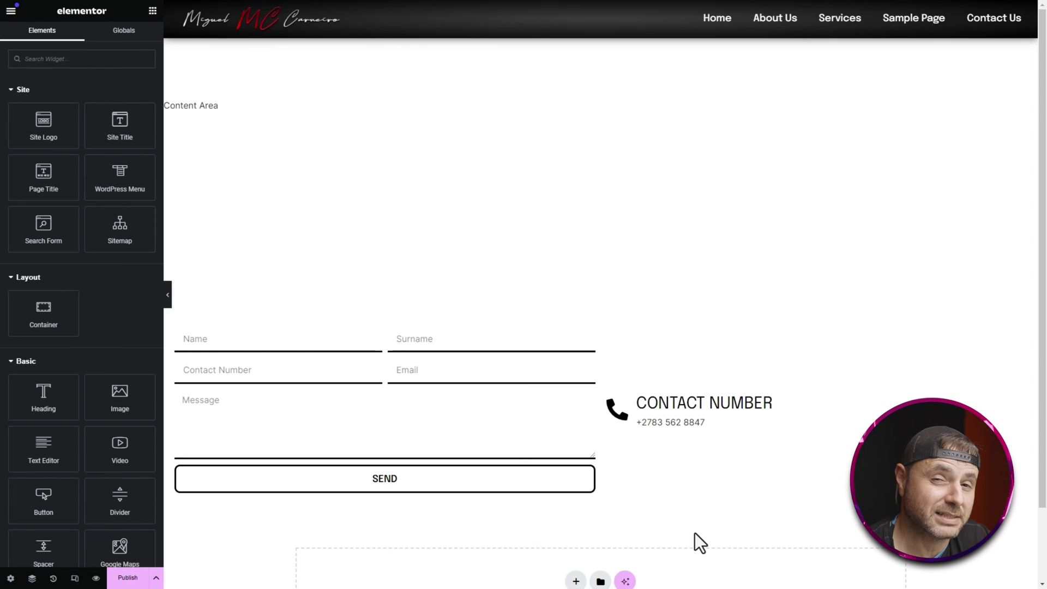
# Step: Duplicate the Contact Number box and give the copy an Envelope icon
pyautogui.rightClick(813, 411)
pyautogui.click(830, 387)
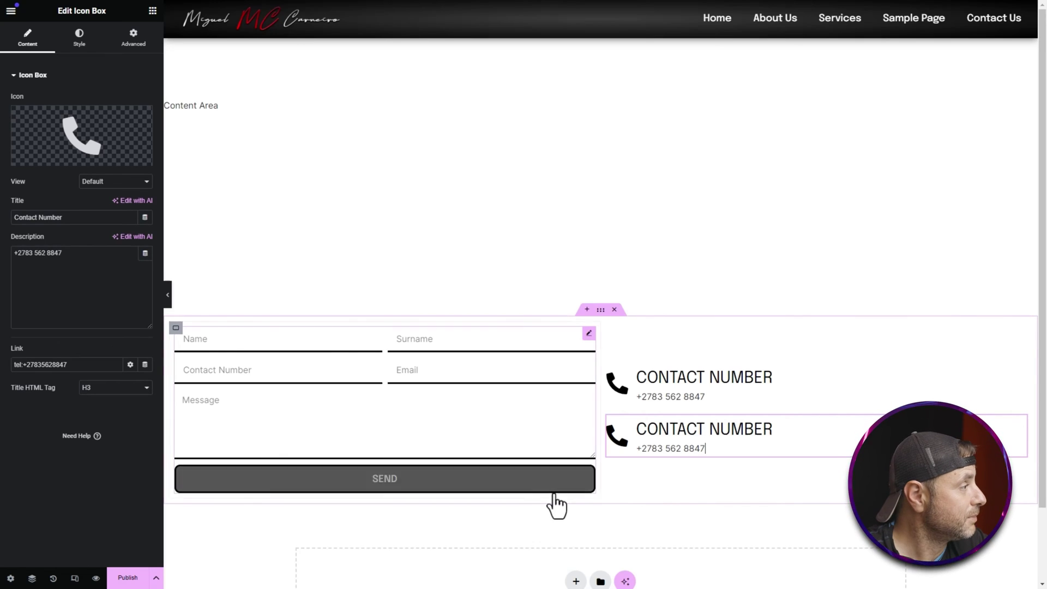
pyautogui.click(67, 155)
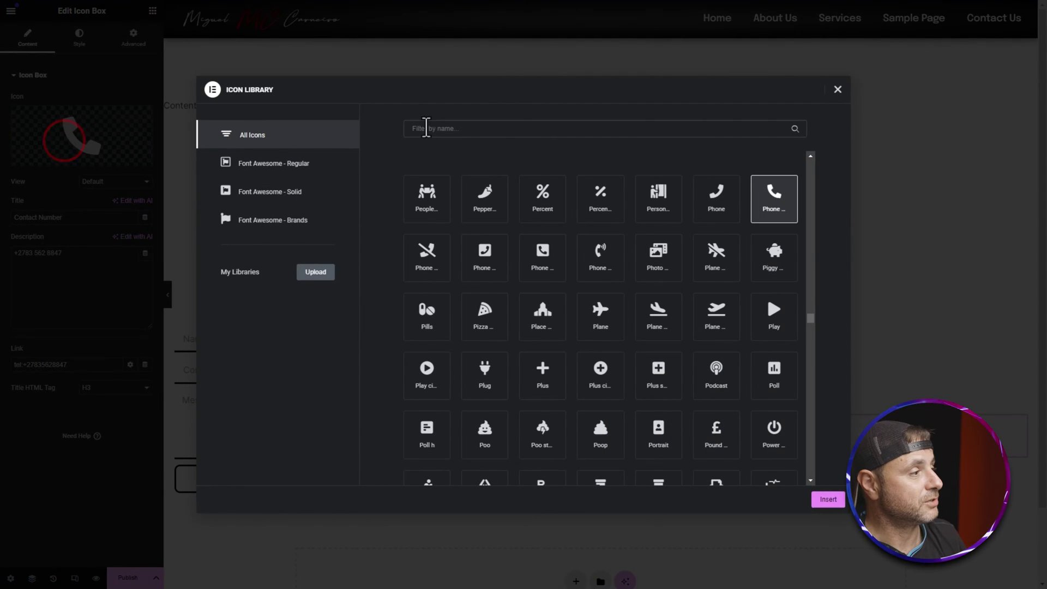
pyautogui.click(424, 128)
pyautogui.write('env')
pyautogui.click(420, 202)
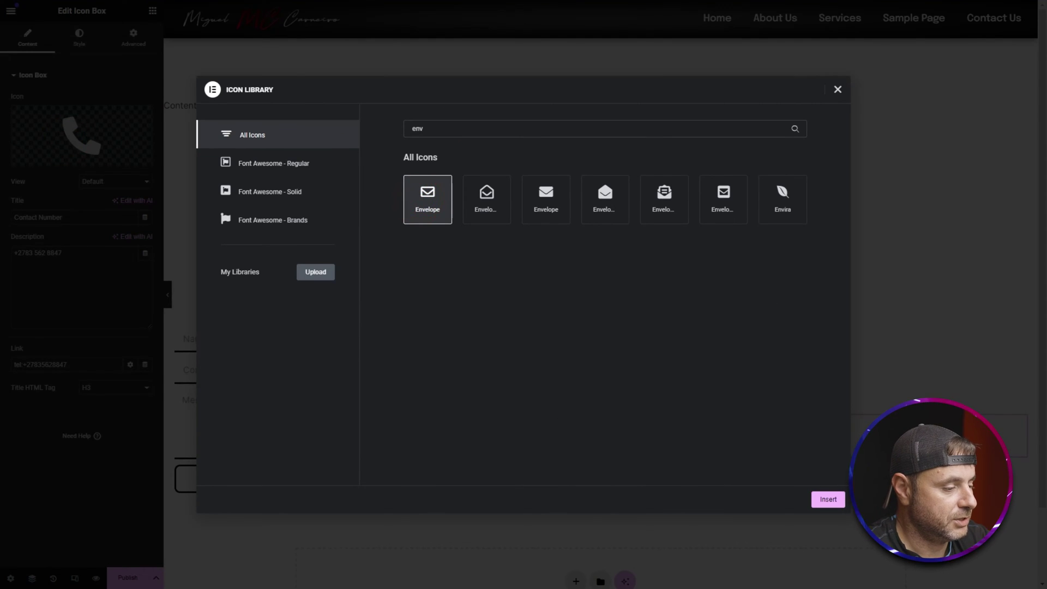
pyautogui.click(828, 499)
# Step: Retitle the copy Email Address with a sample e-mail and mailto link, then duplicate it
pyautogui.moveTo(82, 217); pyautogui.dragTo(17, 216)
pyautogui.press('BackSpace')
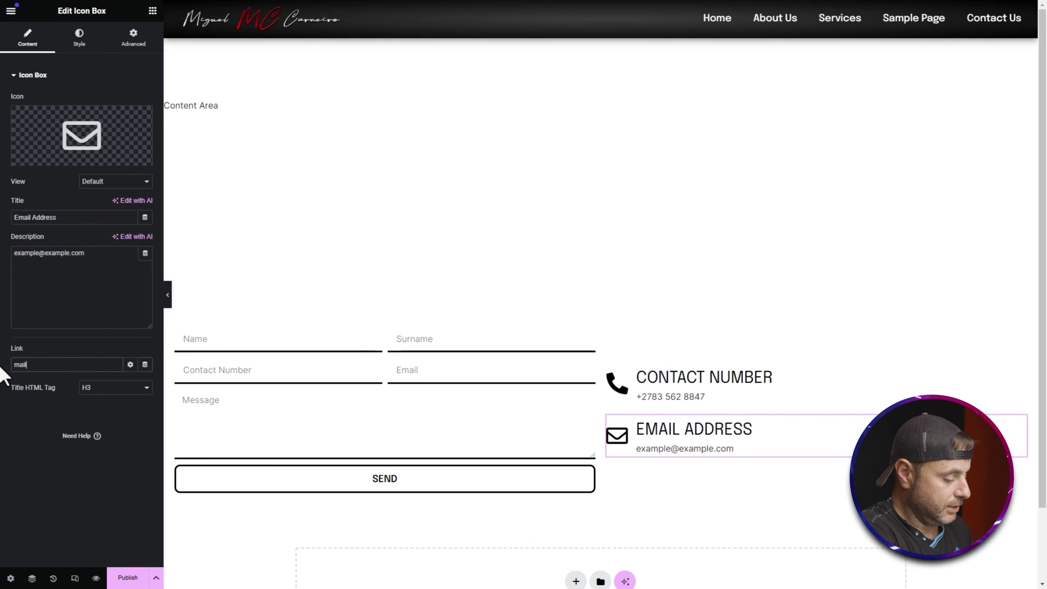
pyautogui.write('to:example@example.com')
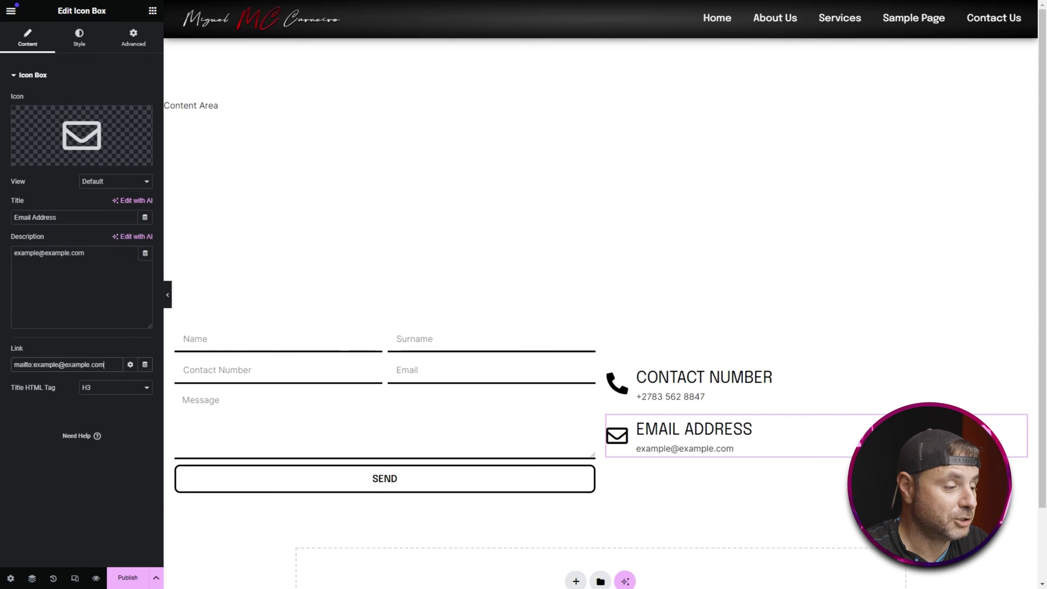
pyautogui.hotkey('ctrl', 'd')
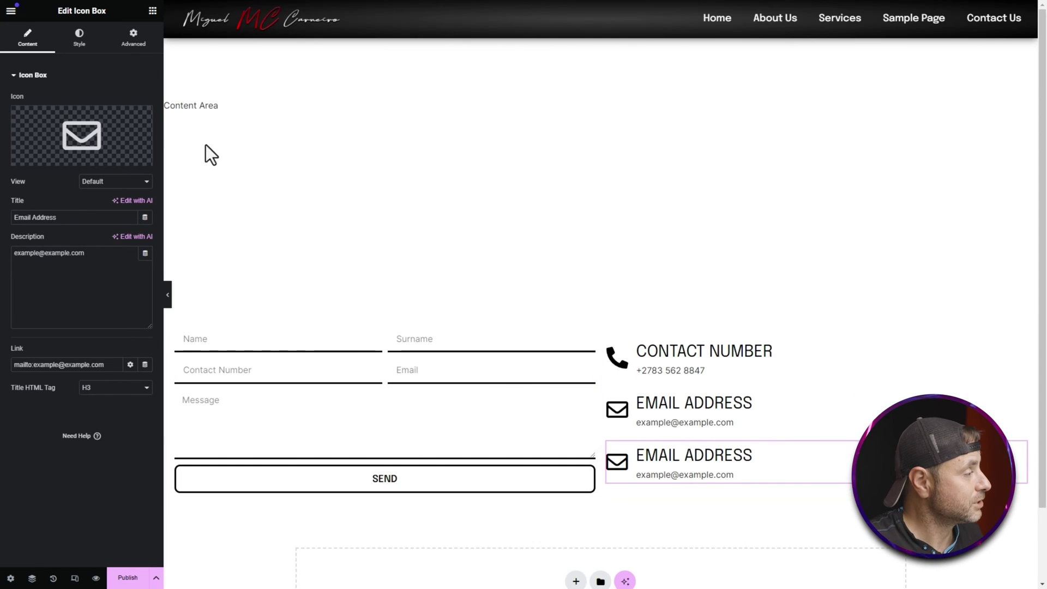
# Step: Give the new copy a map marker icon, the title Address and the street address
pyautogui.click(43, 133)
pyautogui.click(647, 129)
pyautogui.write('map')
pyautogui.click(723, 199)
pyautogui.click(828, 499)
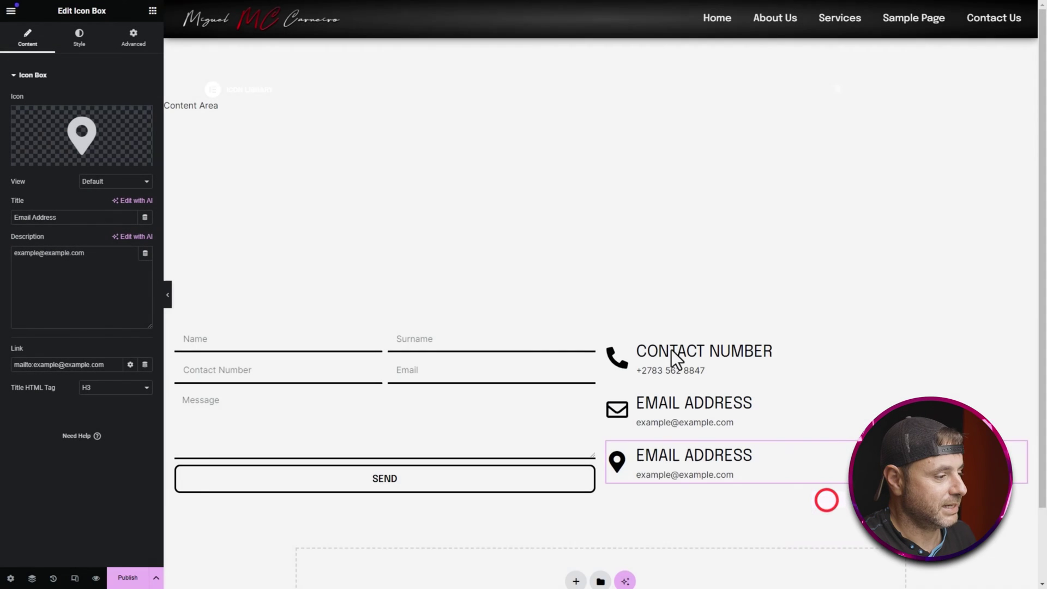
pyautogui.moveTo(81, 219); pyautogui.dragTo(4, 217)
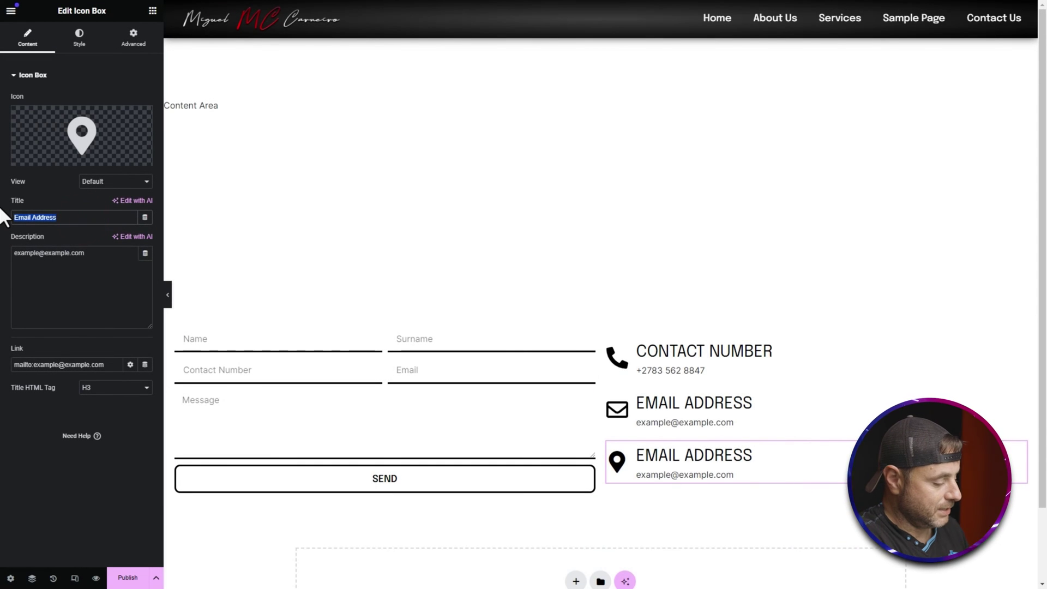
pyautogui.write('Address')
pyautogui.press('Tab')
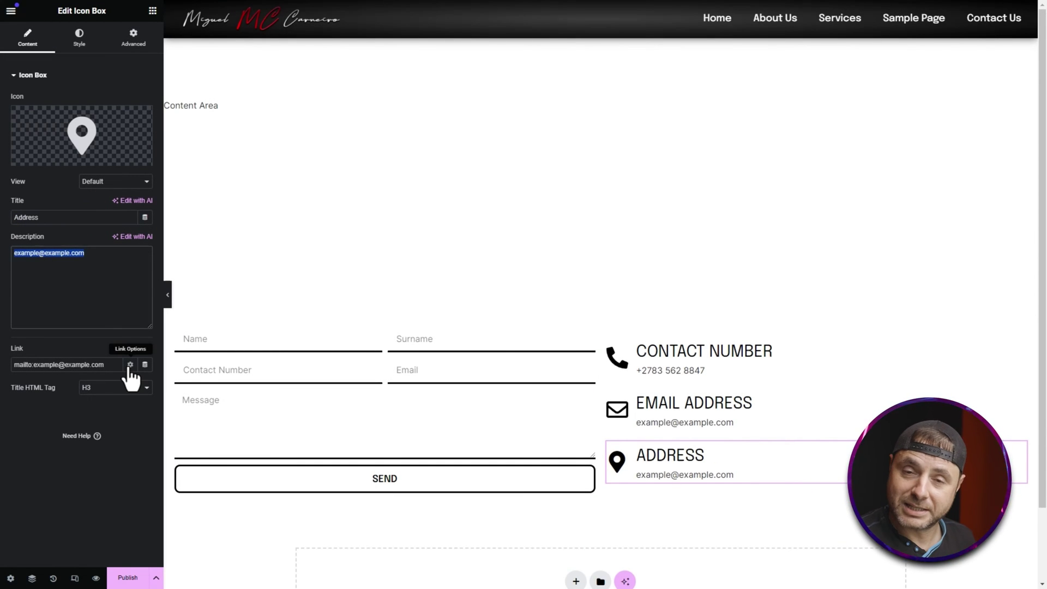
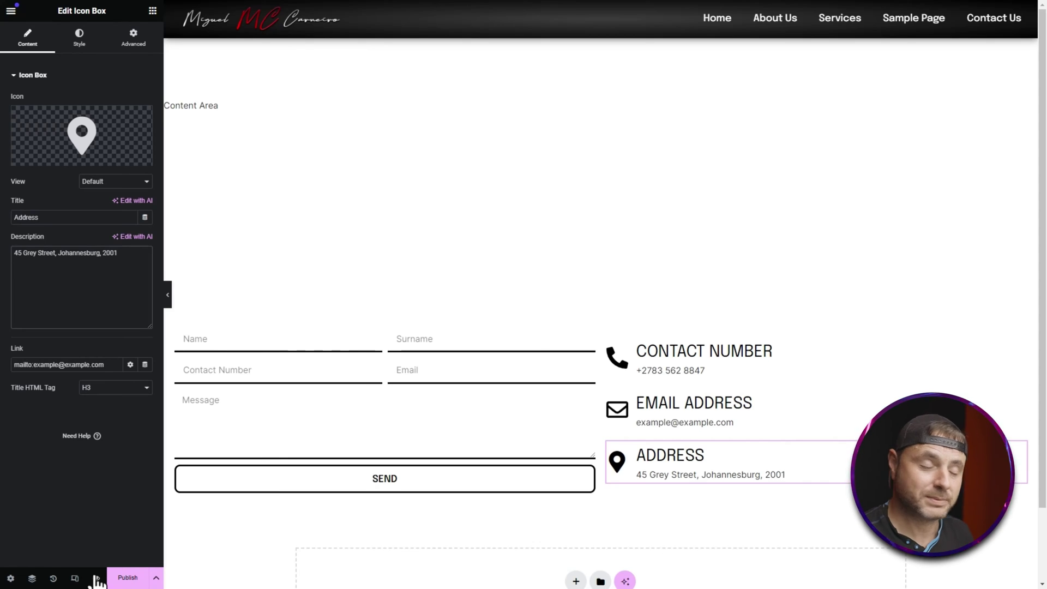
# Step: Remove the mail link and move the Address box above Contact Number
pyautogui.click(114, 364)
pyautogui.hotkey('ctrl', 'a')
pyautogui.press('BackSpace')
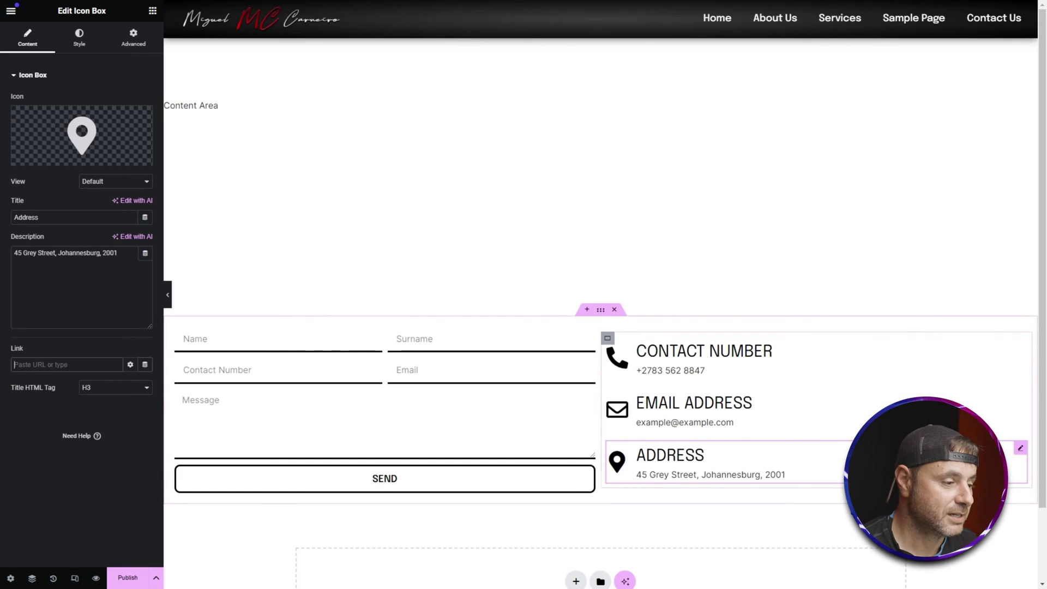
pyautogui.moveTo(1018, 448); pyautogui.dragTo(944, 349)
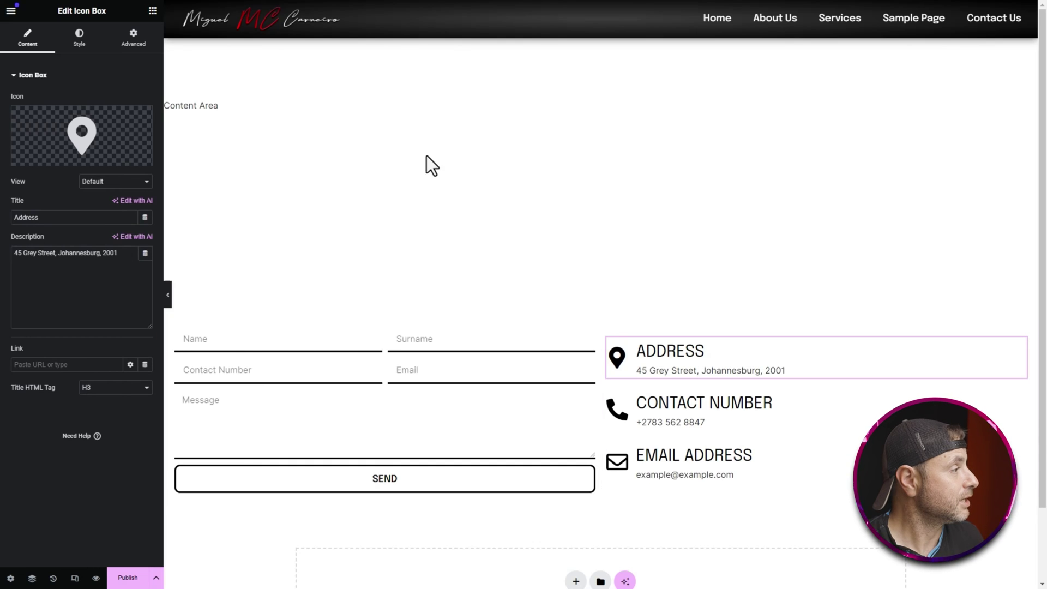
# Step: Place a Google Maps widget on the street address, zoom 10, above the Address box
pyautogui.click(152, 11)
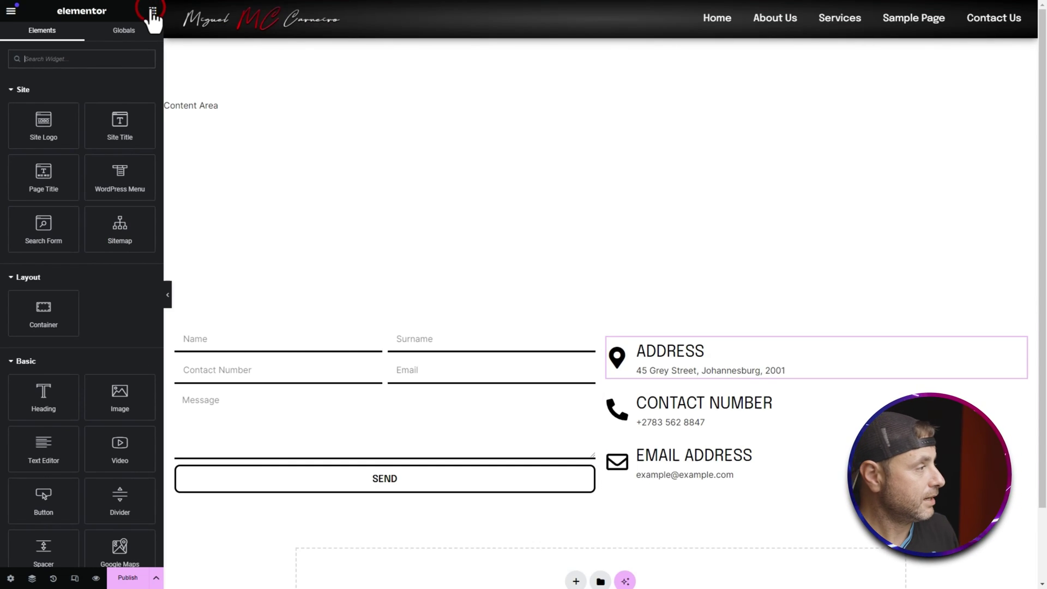
pyautogui.write('googl')
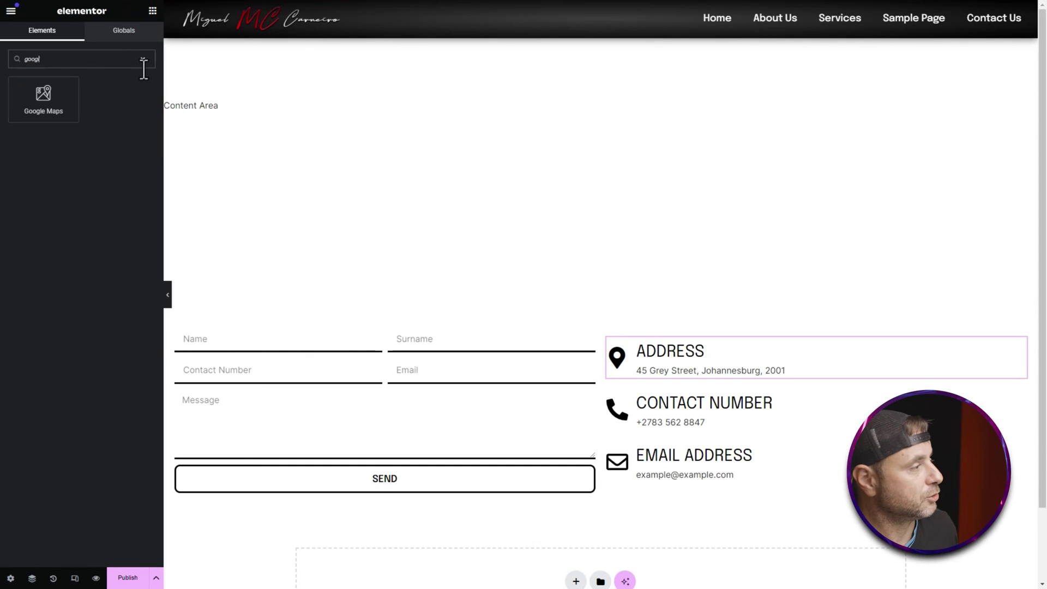
pyautogui.moveTo(42, 94); pyautogui.dragTo(783, 348)
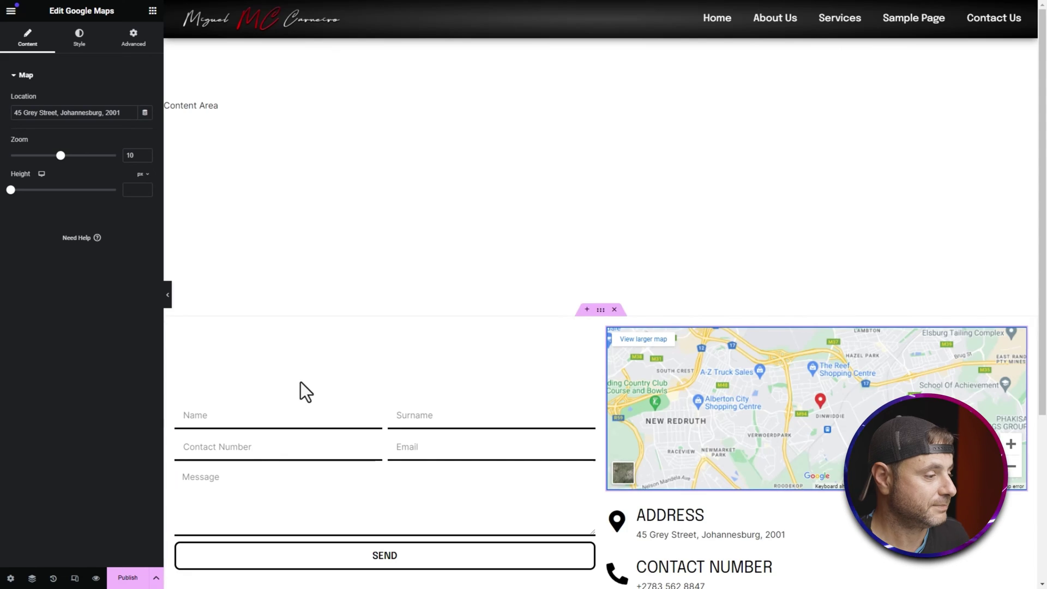
pyautogui.scroll(-4, 303, 391)
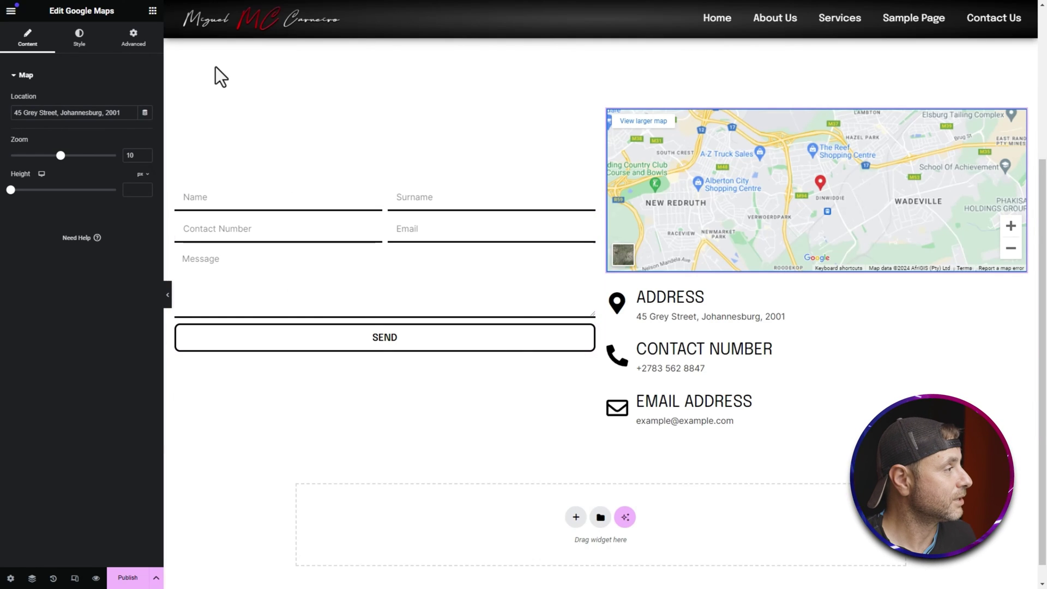
pyautogui.click(153, 11)
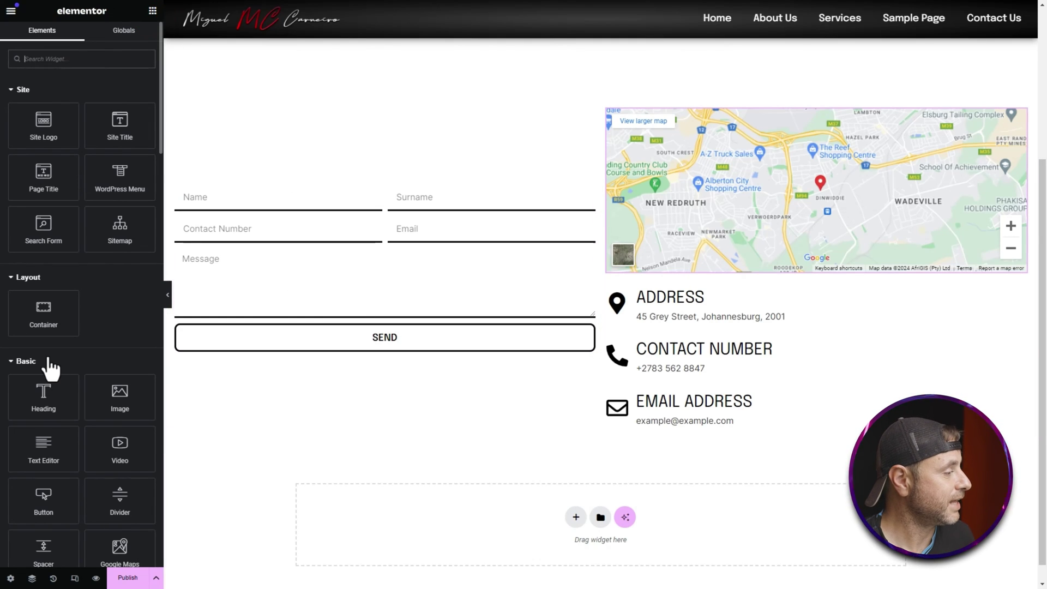
# Step: Add a heading reading 'Contact Us' above the contact form
pyautogui.moveTo(30, 392); pyautogui.dragTo(365, 208)
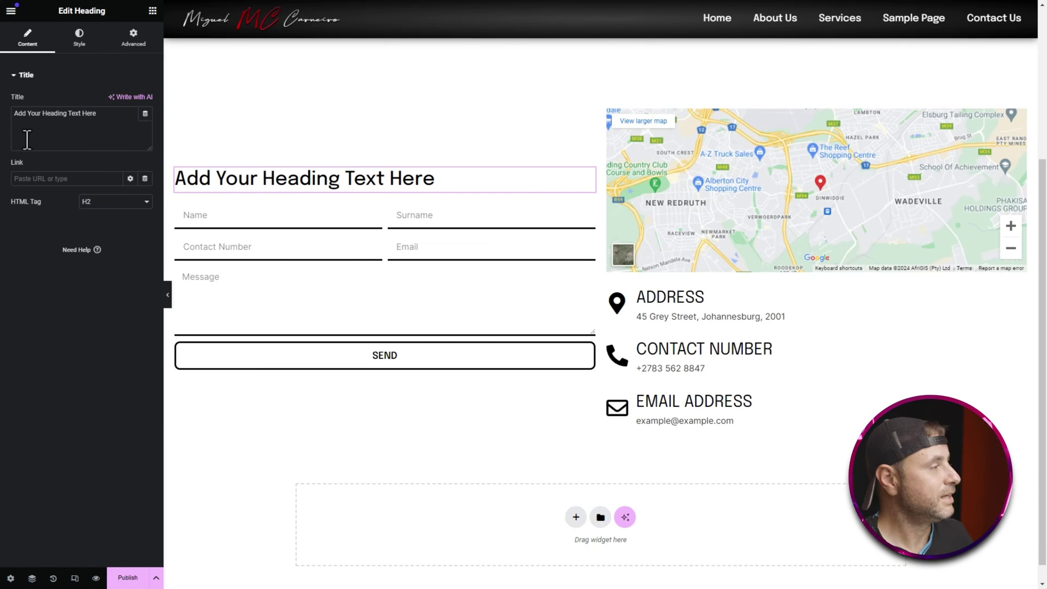
pyautogui.hotkey('ctrl', 'a')
pyautogui.write('Contact Us')
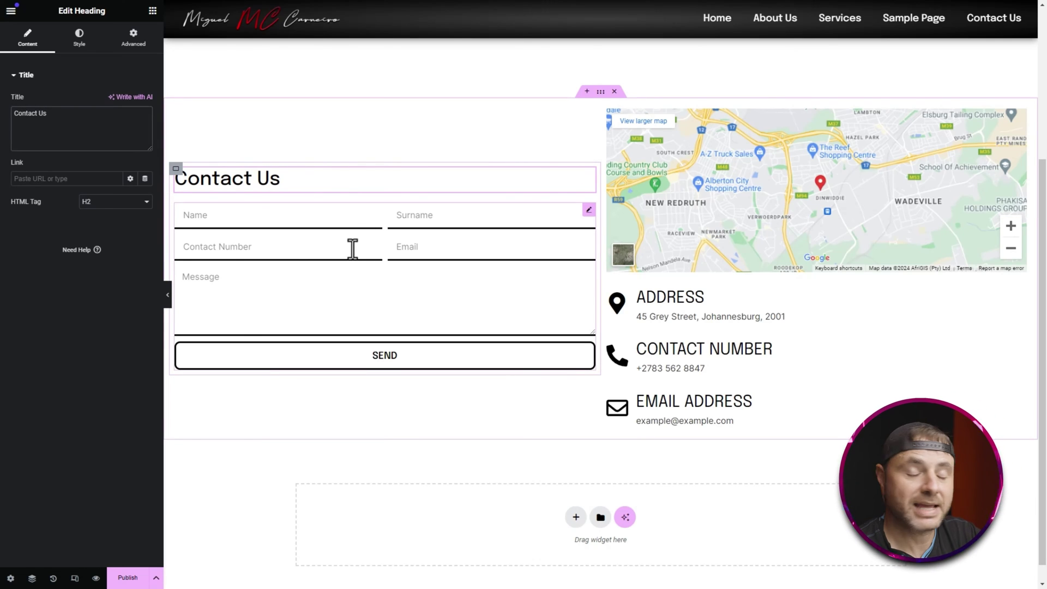
# Step: Add a 50 px Spacer widget below the Contact Us heading
pyautogui.click(153, 10)
pyautogui.scroll(-1, 120, 254)
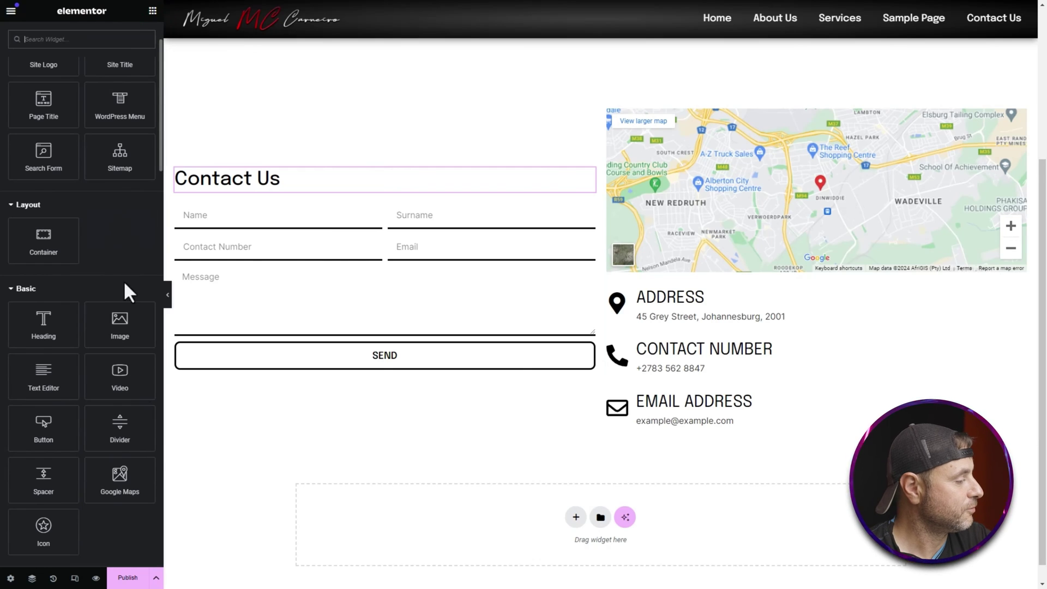
pyautogui.moveTo(43, 486); pyautogui.dragTo(398, 228)
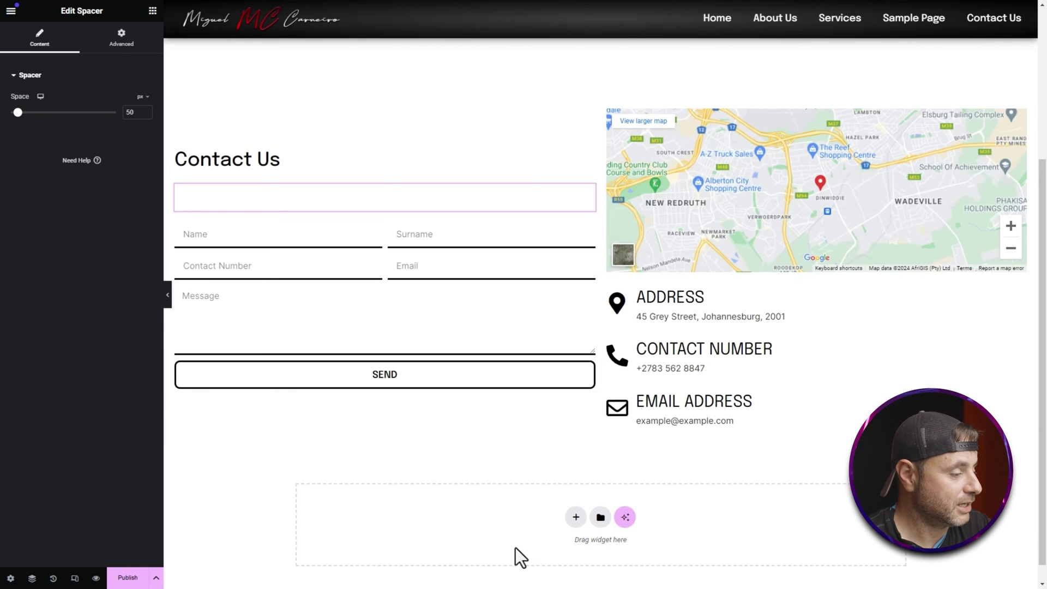
# Step: Add a two-column container with Full Width content and items aligned Center
pyautogui.click(576, 517)
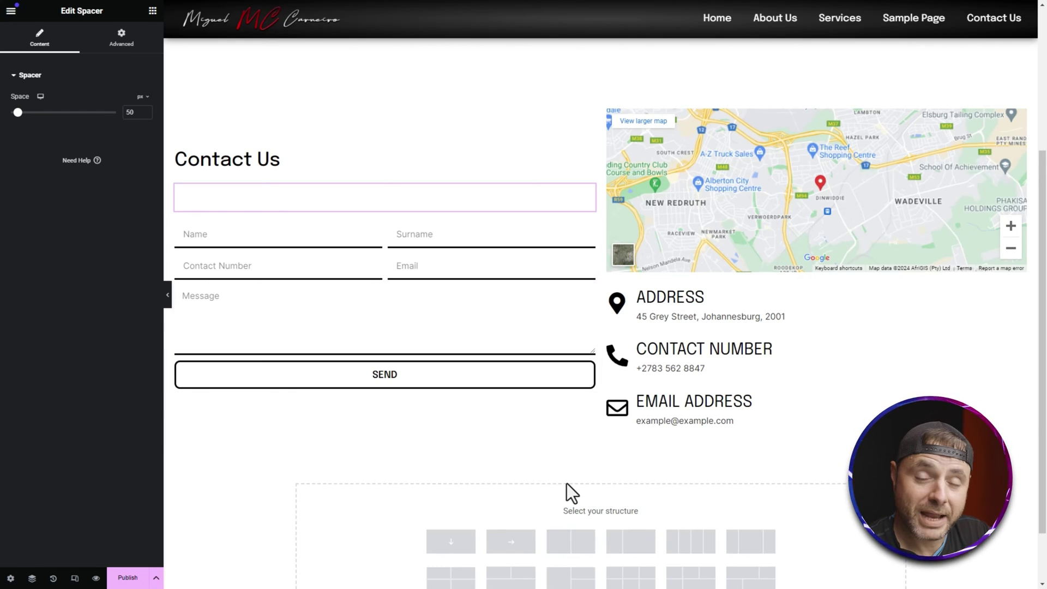
pyautogui.click(578, 541)
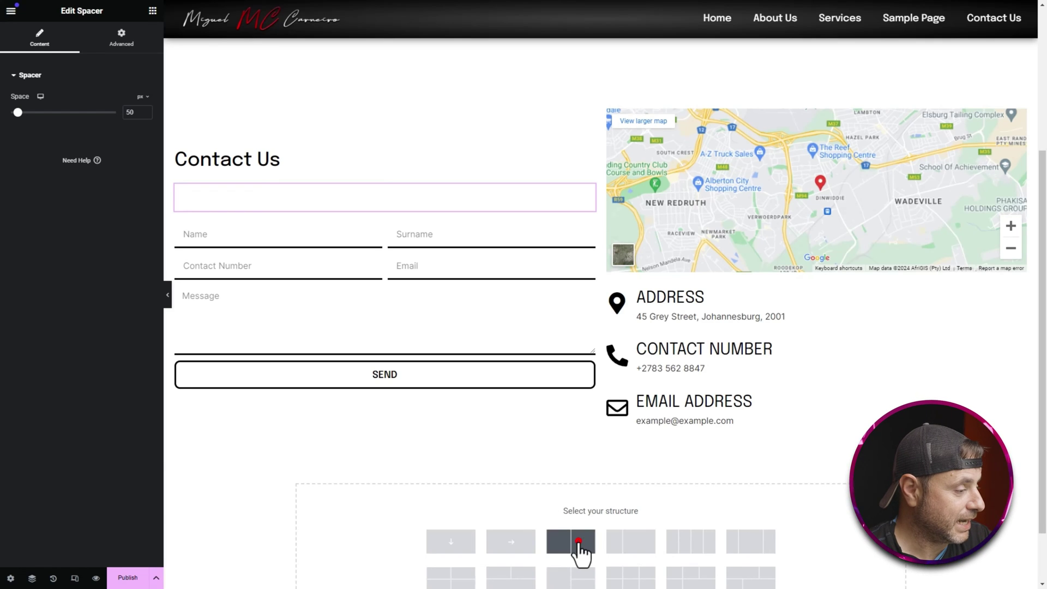
pyautogui.click(598, 434)
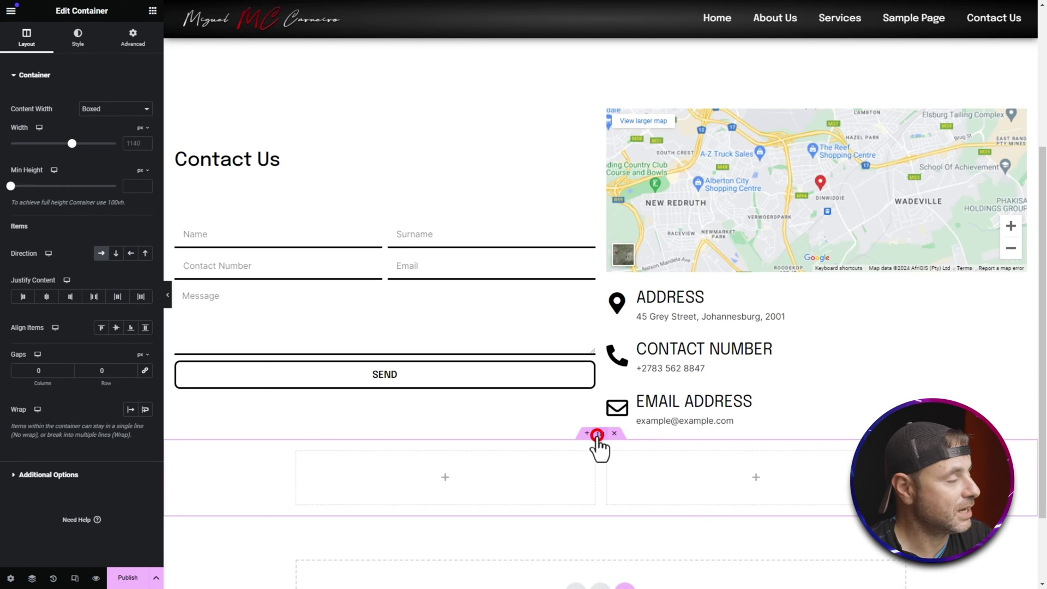
pyautogui.click(91, 108)
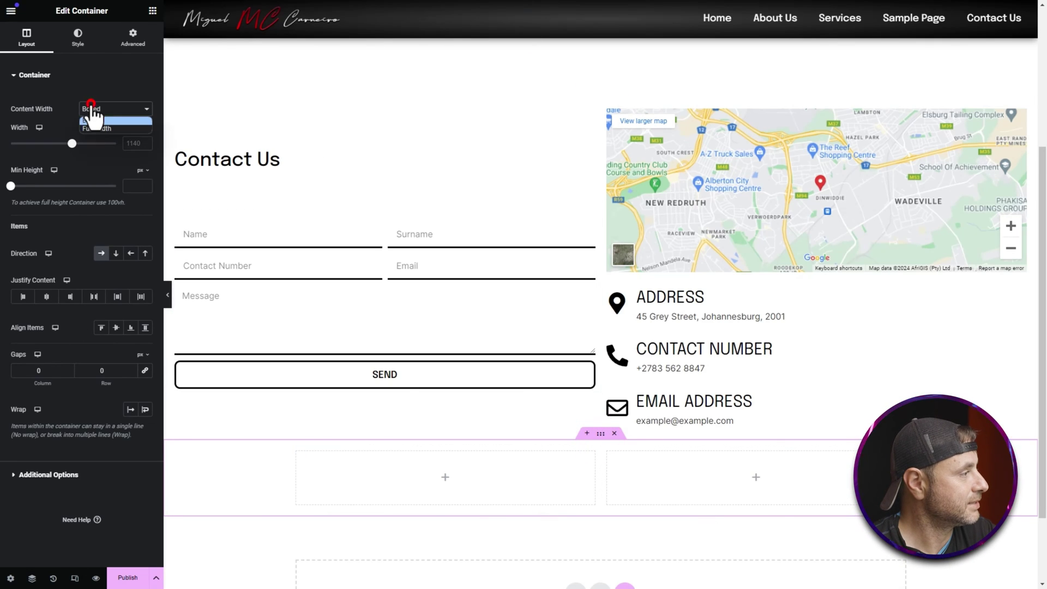
pyautogui.click(93, 125)
pyautogui.click(116, 327)
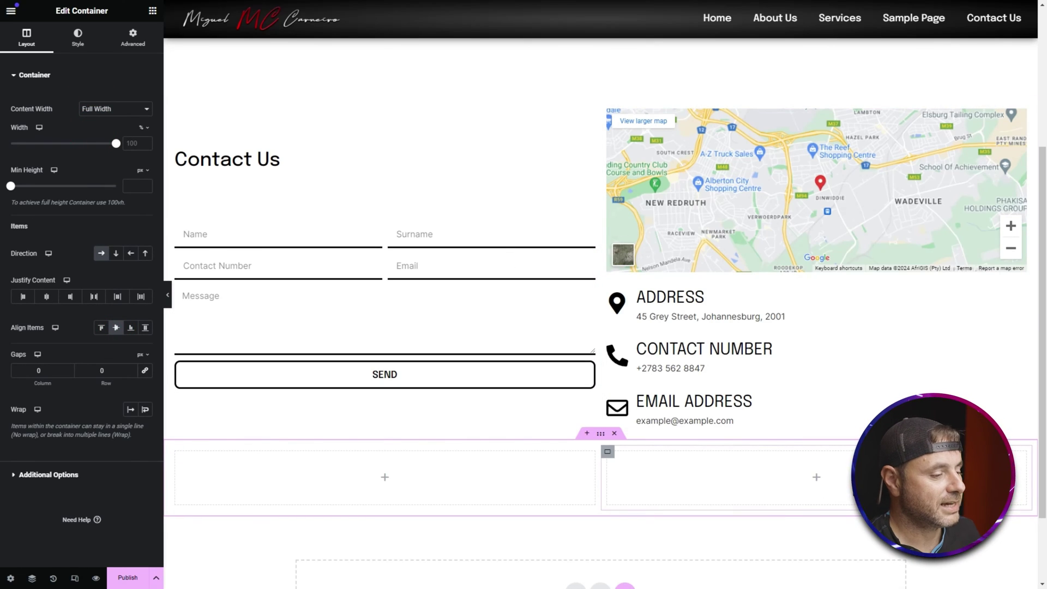
# Step: Drag a Social Icons widget into the container's right column
pyautogui.click(150, 11)
pyautogui.click(99, 57)
pyautogui.write('social')
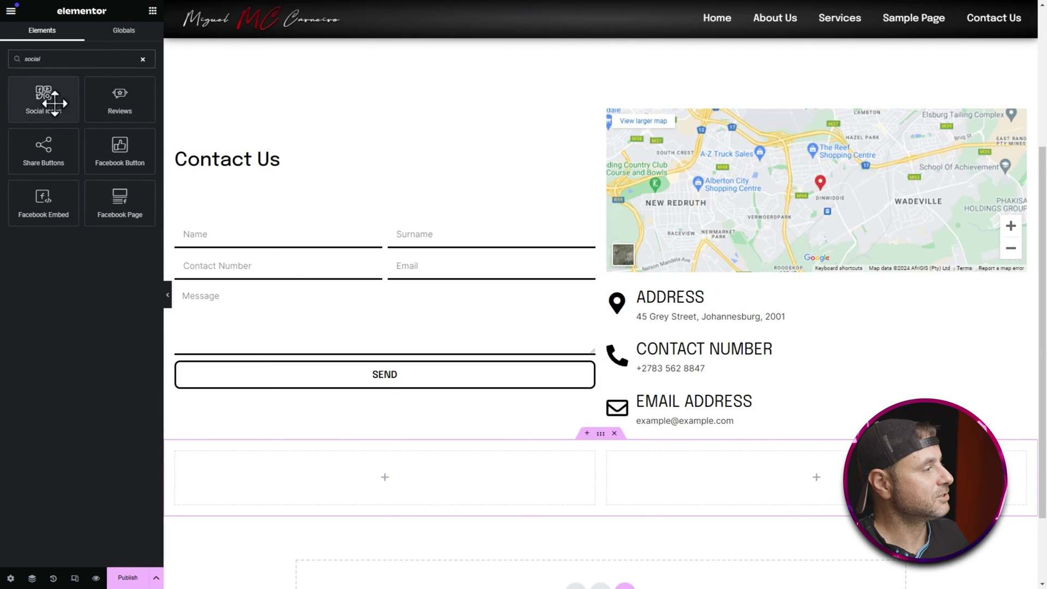
pyautogui.moveTo(42, 97); pyautogui.dragTo(782, 476)
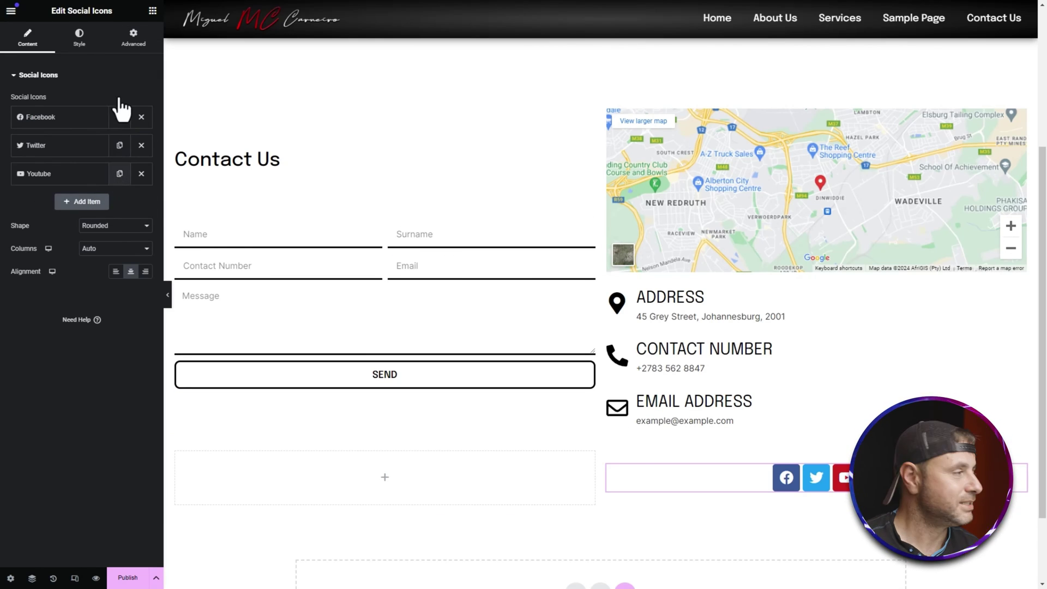
# Step: Replace the Youtube icon with a TikTok icon
pyautogui.click(60, 115)
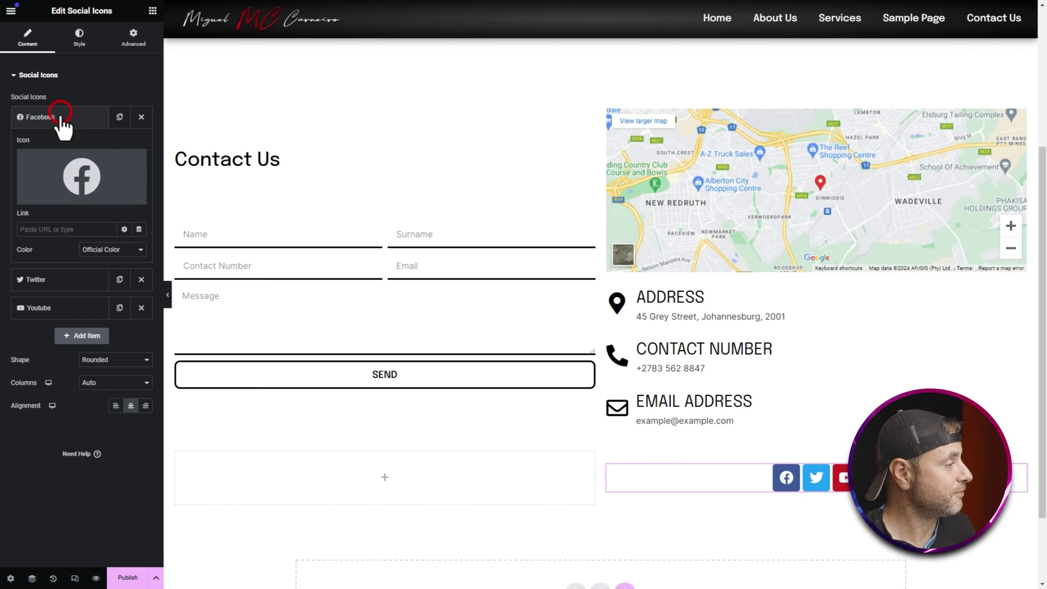
pyautogui.click(69, 279)
pyautogui.click(77, 240)
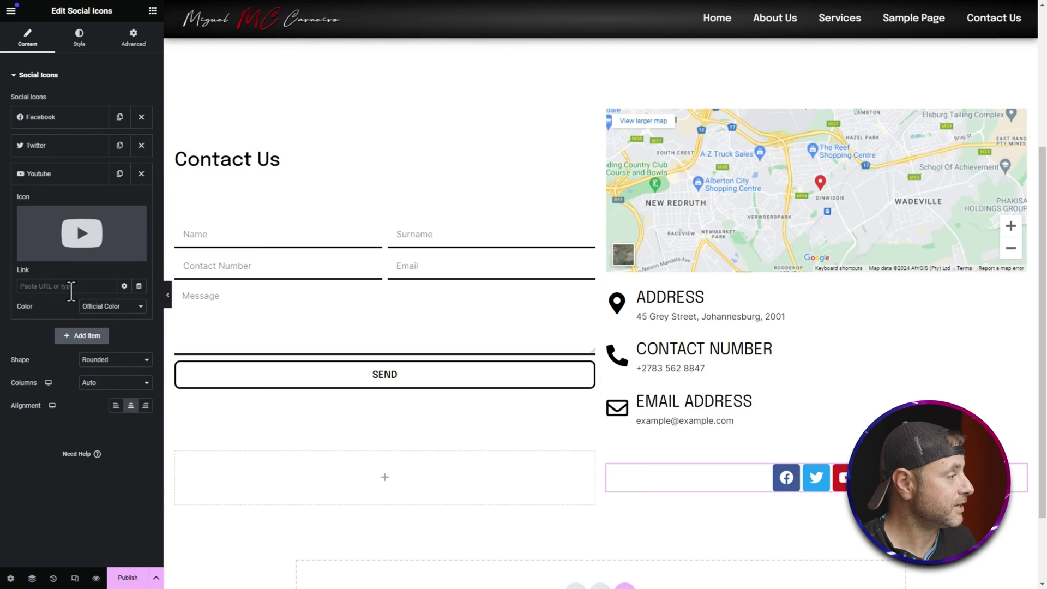
pyautogui.click(140, 174)
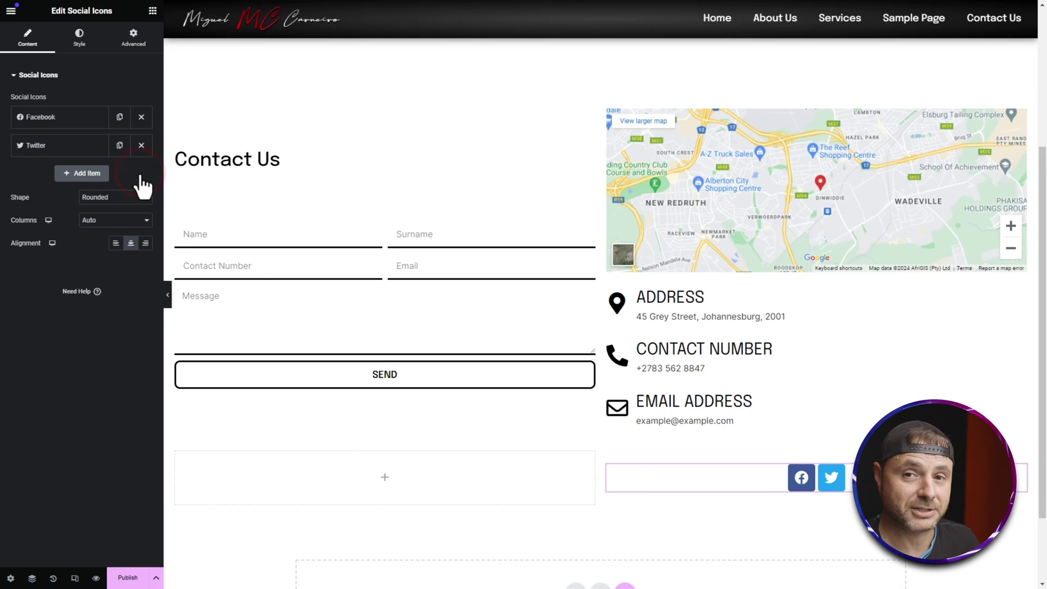
pyautogui.click(87, 174)
pyautogui.click(85, 210)
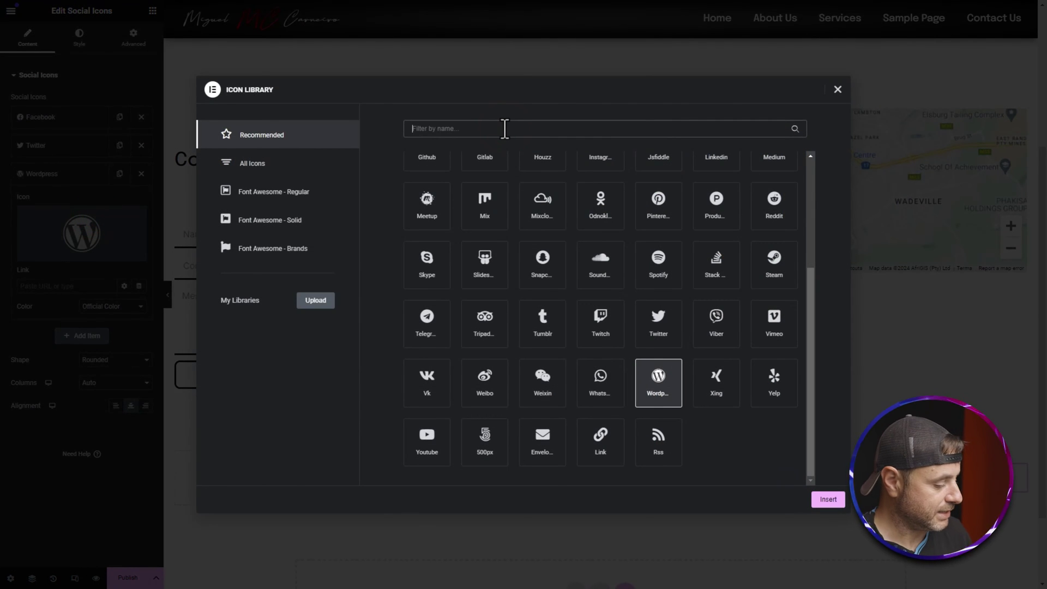
pyautogui.write('tik')
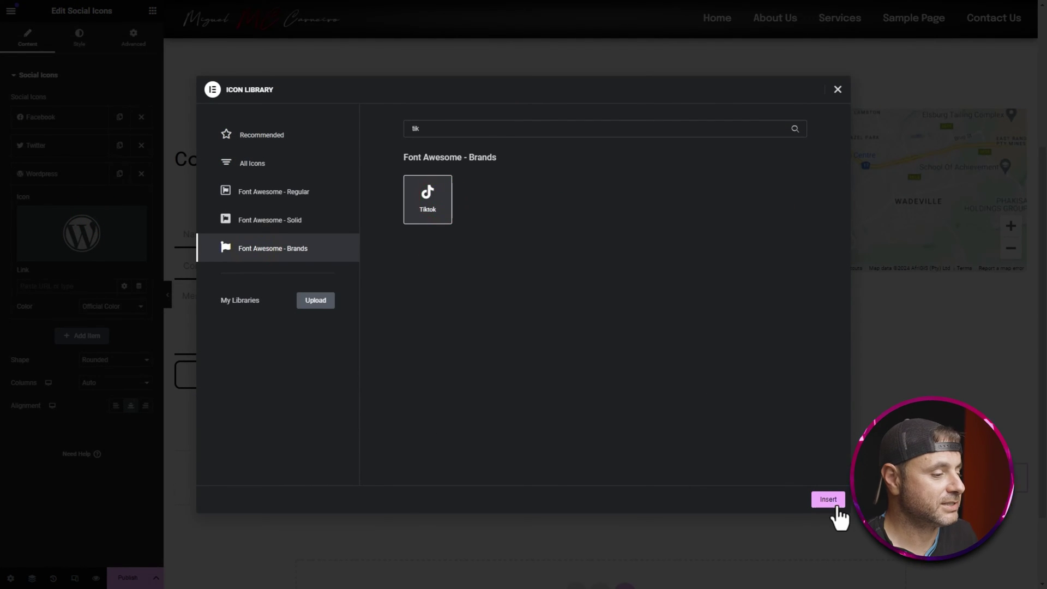
pyautogui.click(836, 506)
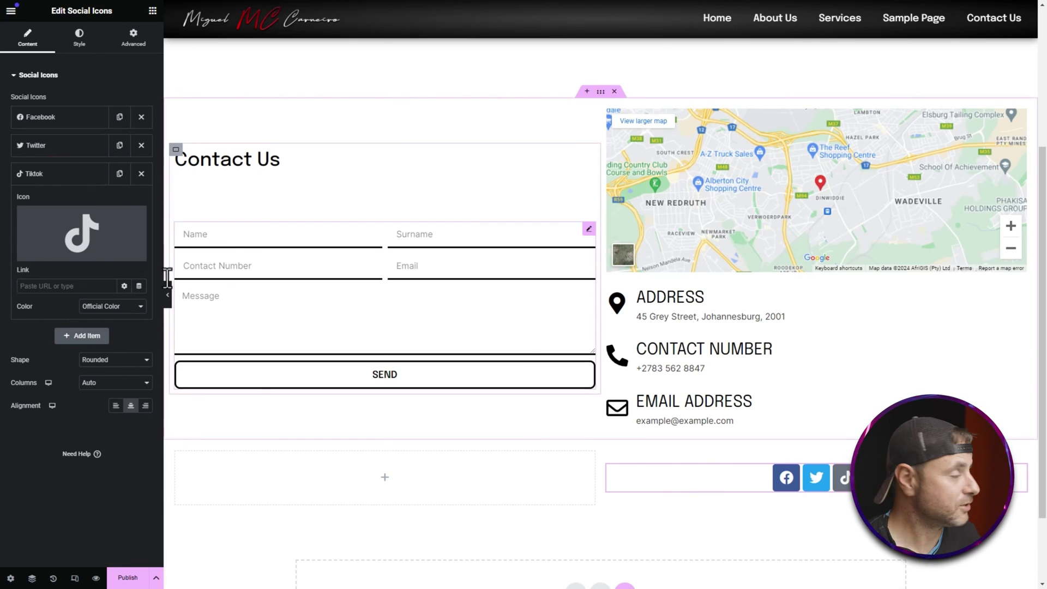
pyautogui.click(51, 180)
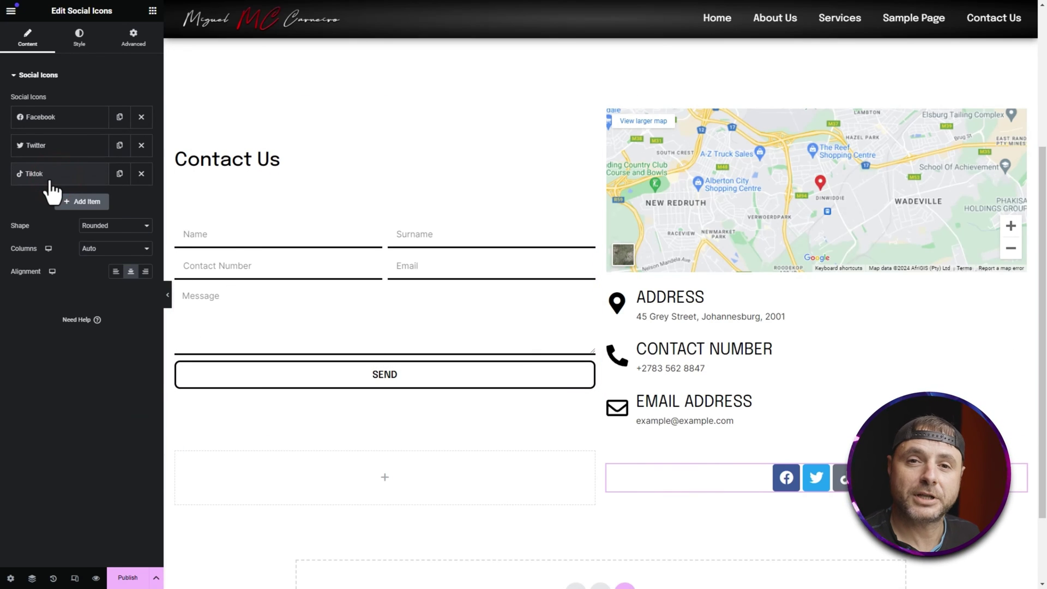
# Step: Add an Instagram icon and align the social icons to the right
pyautogui.click(87, 201)
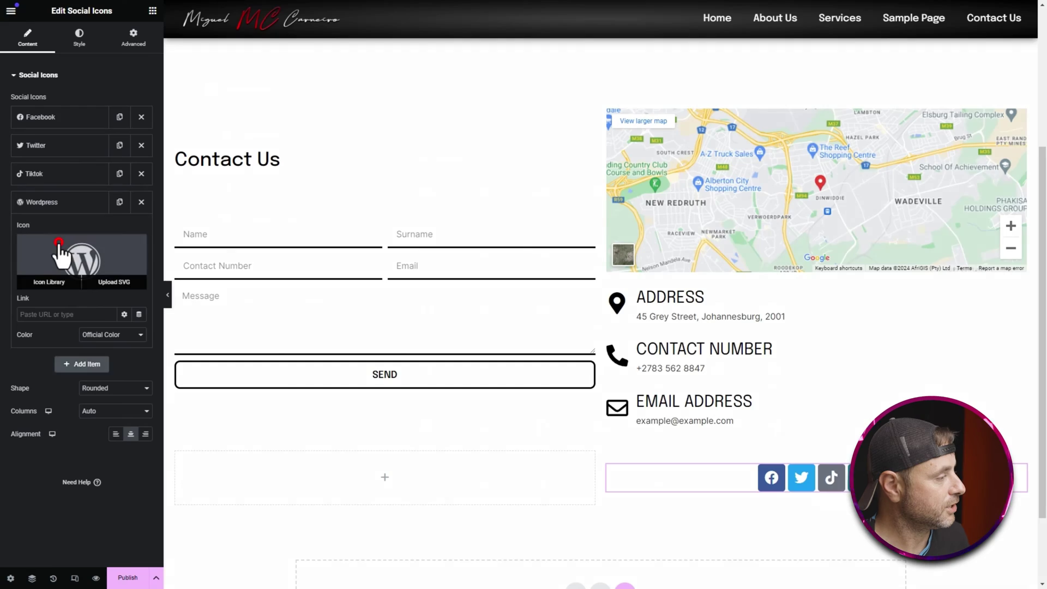
pyautogui.click(60, 251)
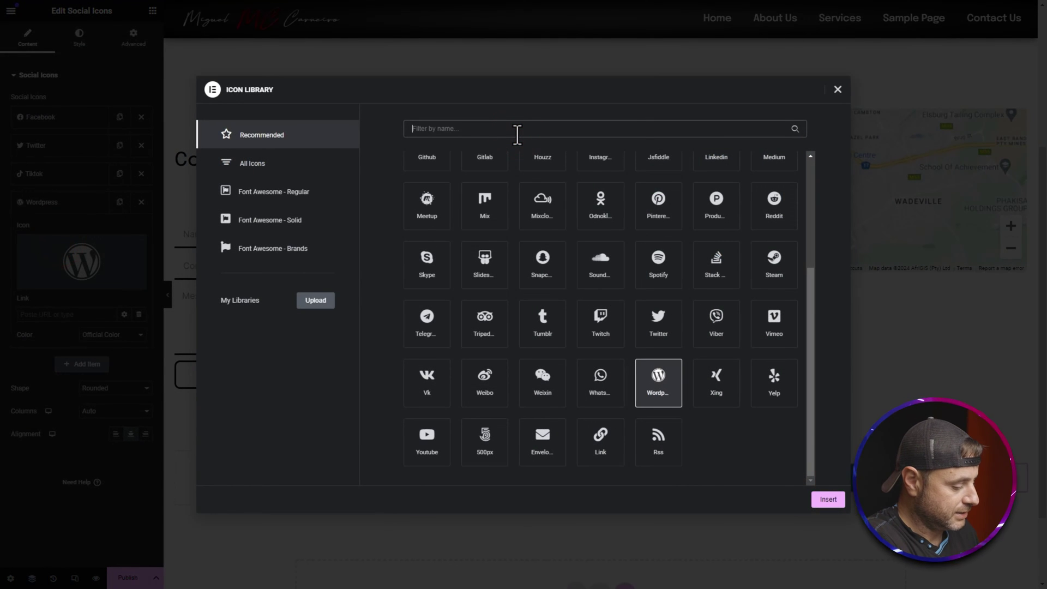
pyautogui.click(516, 129)
pyautogui.write('ins')
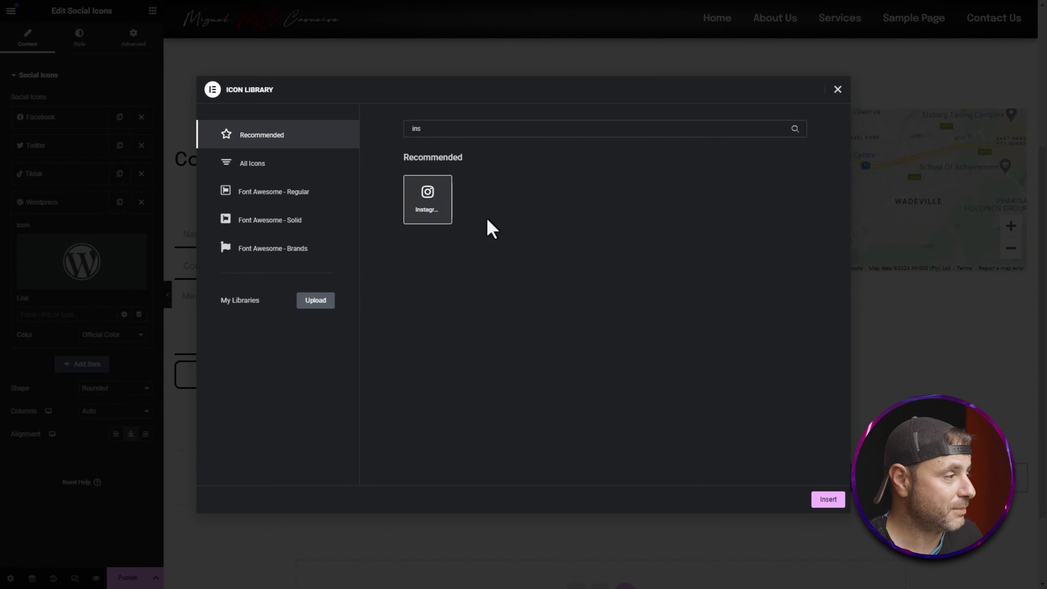
pyautogui.click(829, 499)
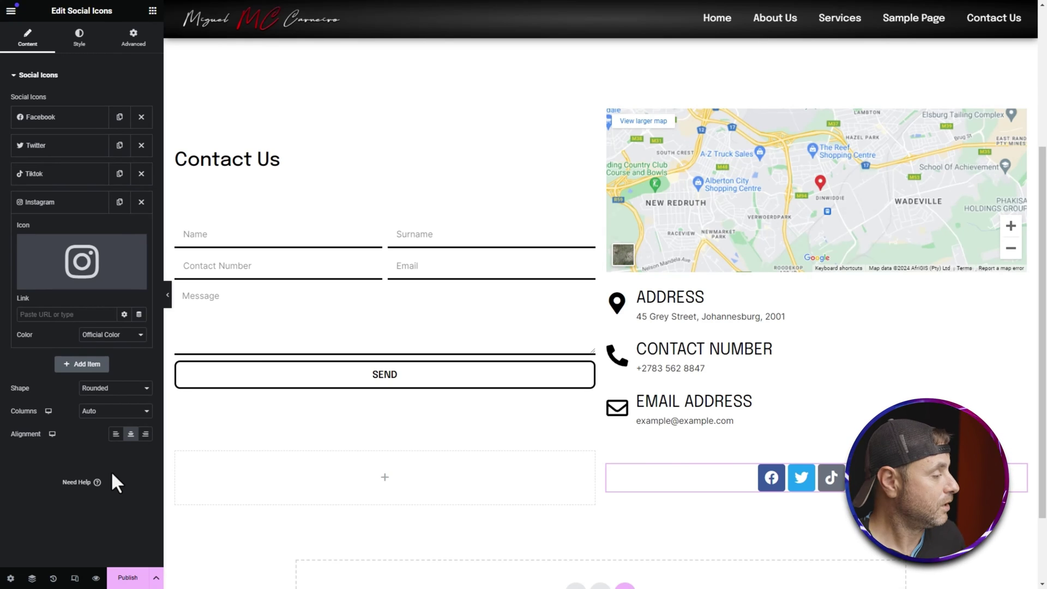
pyautogui.click(145, 434)
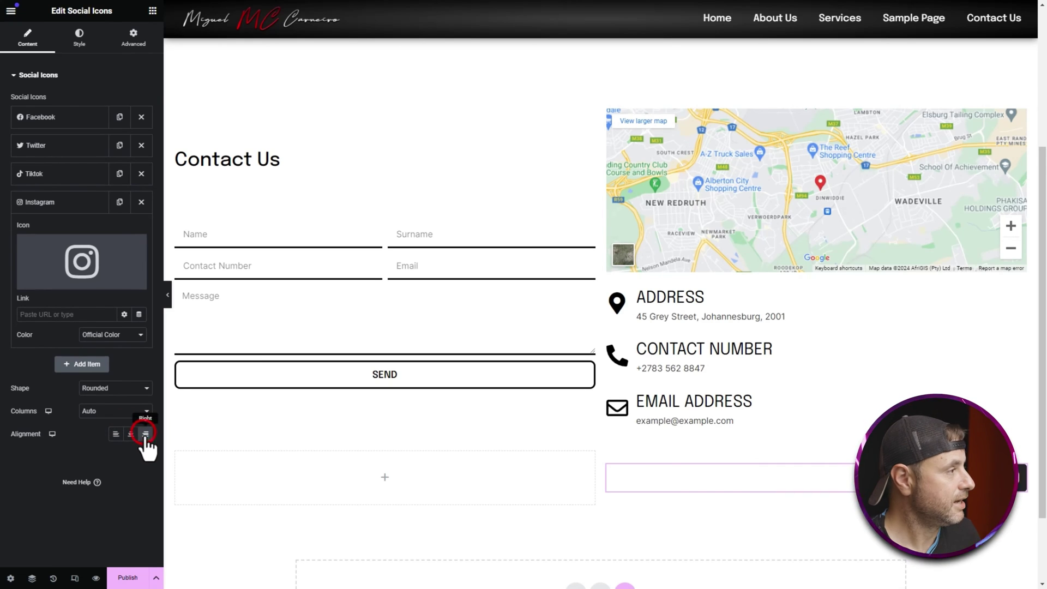
# Step: Switch the social icons to custom colours with a transparent primary colour
pyautogui.click(81, 39)
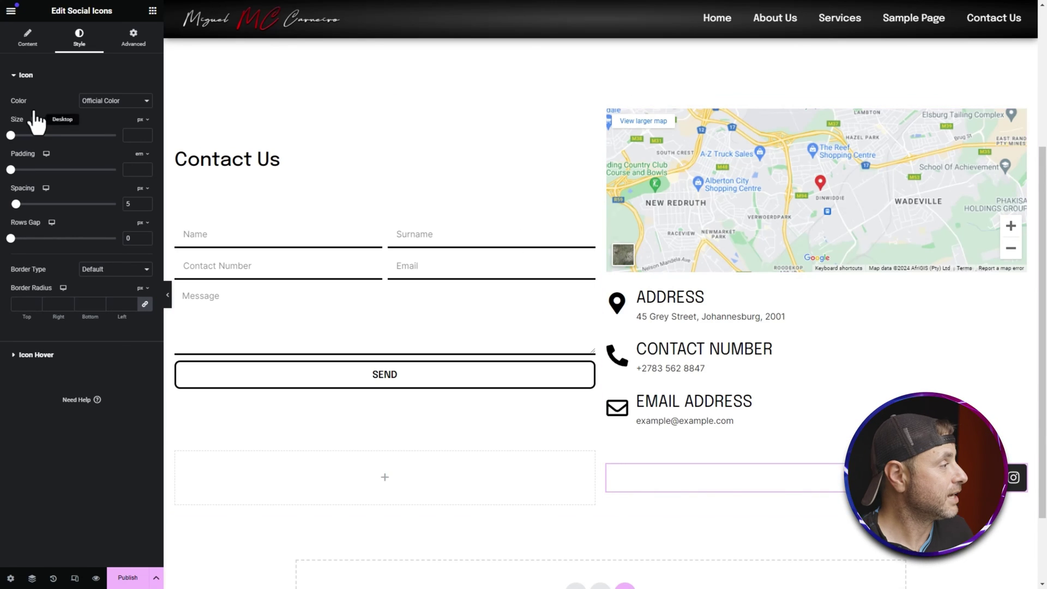
pyautogui.click(105, 104)
pyautogui.click(103, 118)
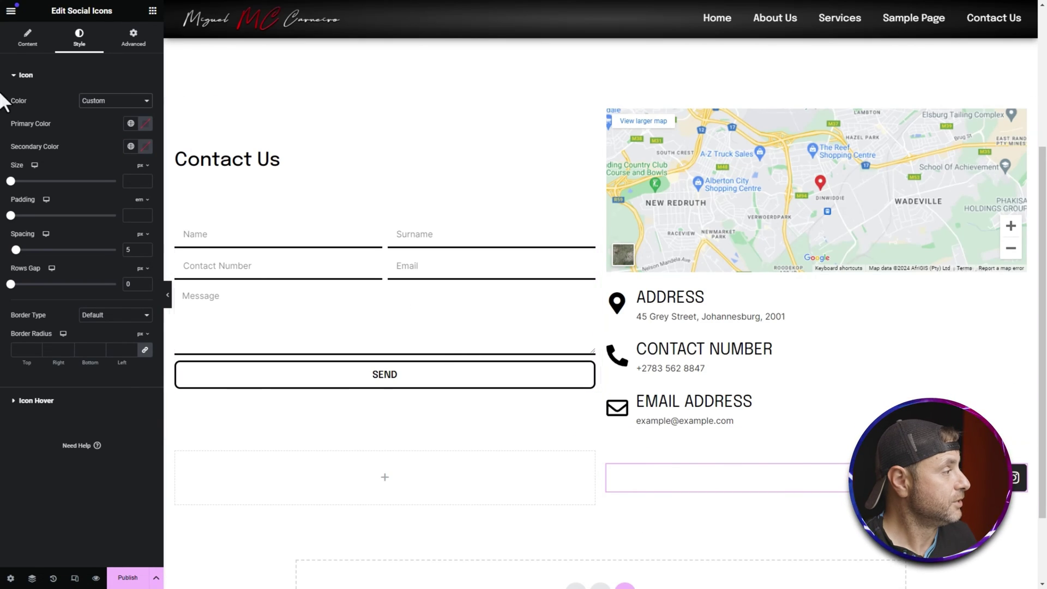
pyautogui.click(146, 124)
pyautogui.moveTo(207, 266); pyautogui.dragTo(76, 270)
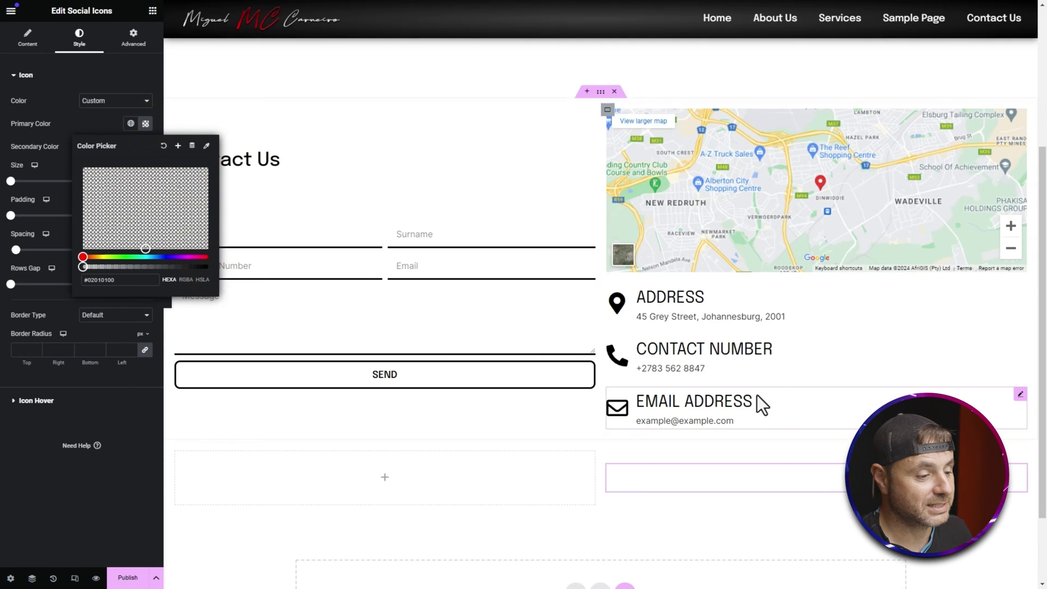
pyautogui.click(48, 145)
# Step: Make the secondary colour black and size the icons at 35 px with 5 px spacing
pyautogui.click(145, 147)
pyautogui.moveTo(144, 243); pyautogui.dragTo(77, 273)
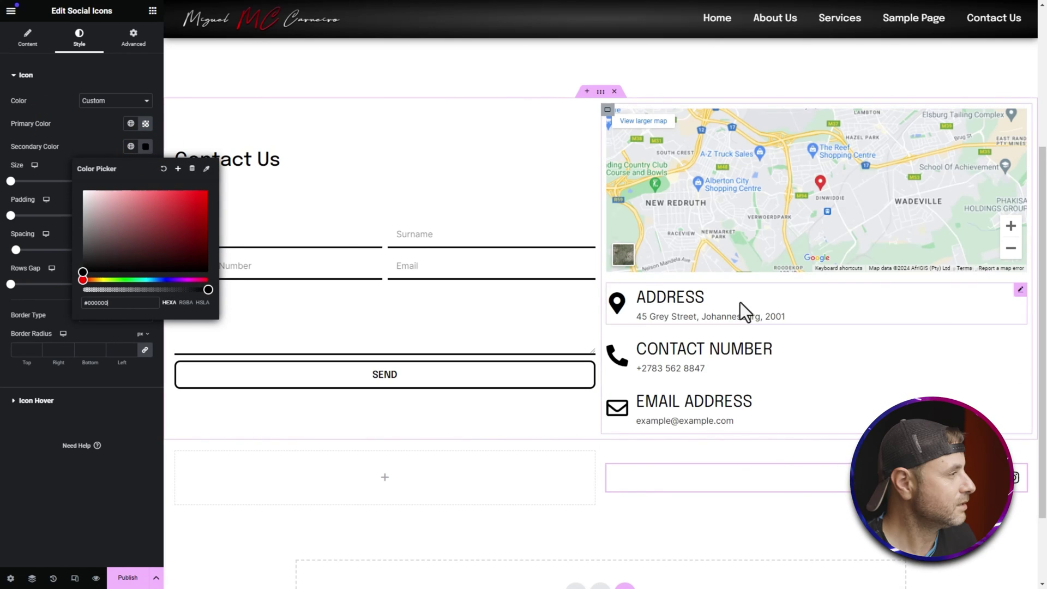
pyautogui.click(10, 181)
pyautogui.moveTo(11, 180); pyautogui.dragTo(21, 180)
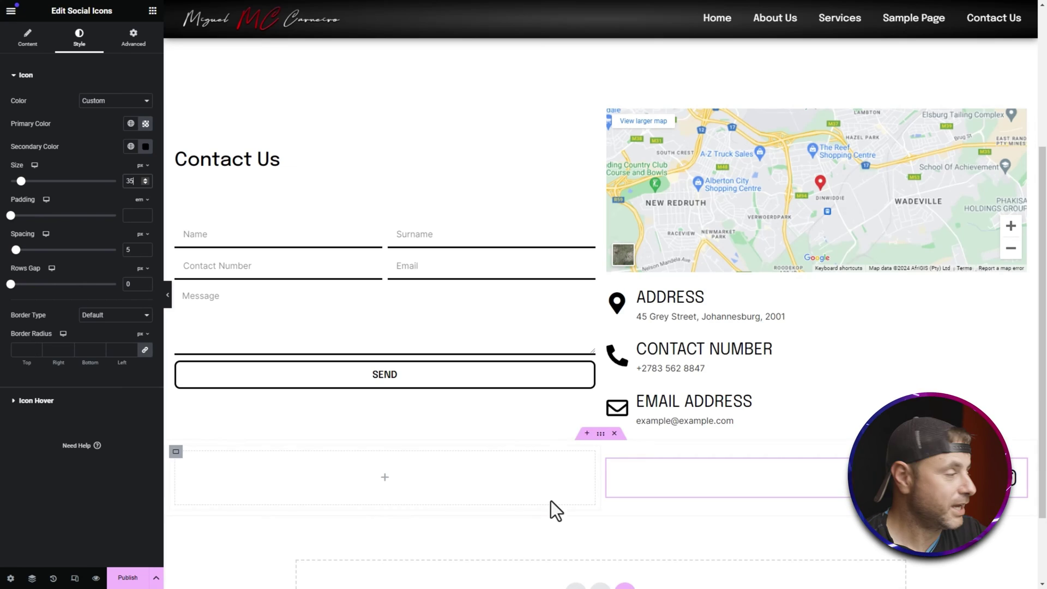
pyautogui.click(48, 400)
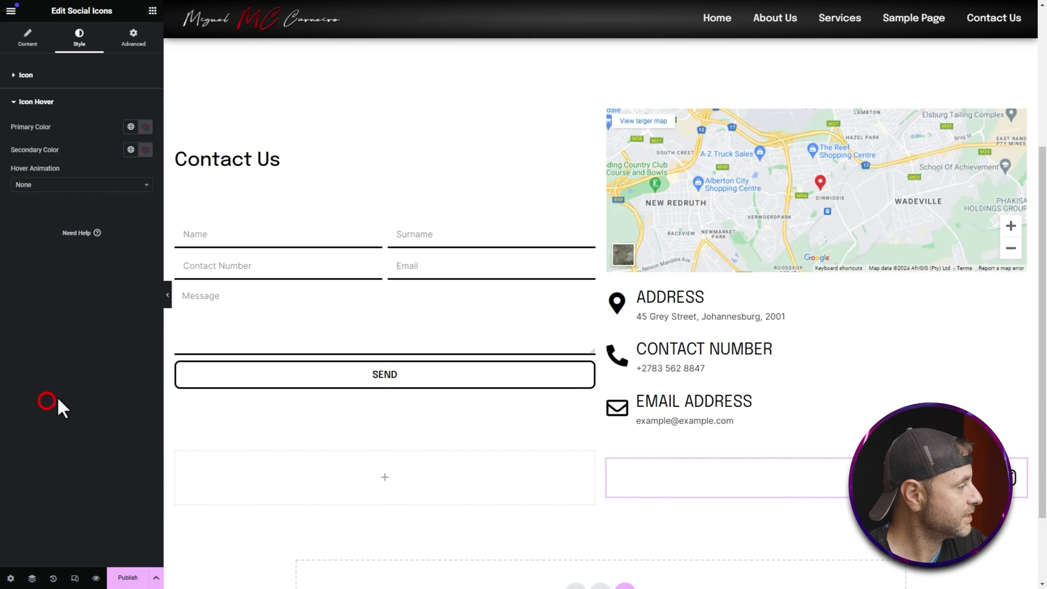
# Step: Set the social icons' Hover Animation to Grow and return to the widgets panel
pyautogui.click(34, 185)
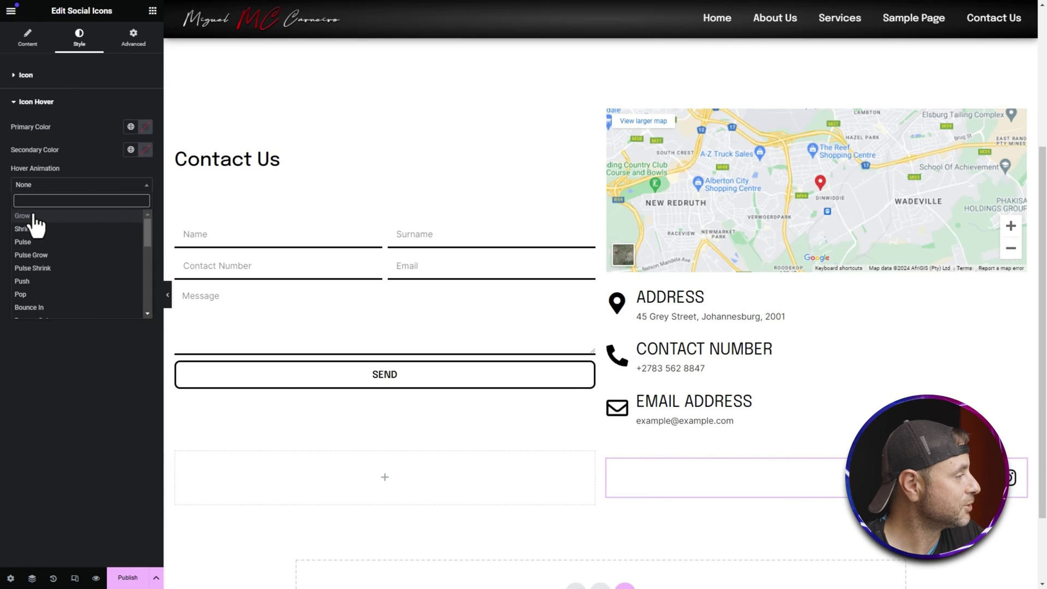
pyautogui.click(33, 216)
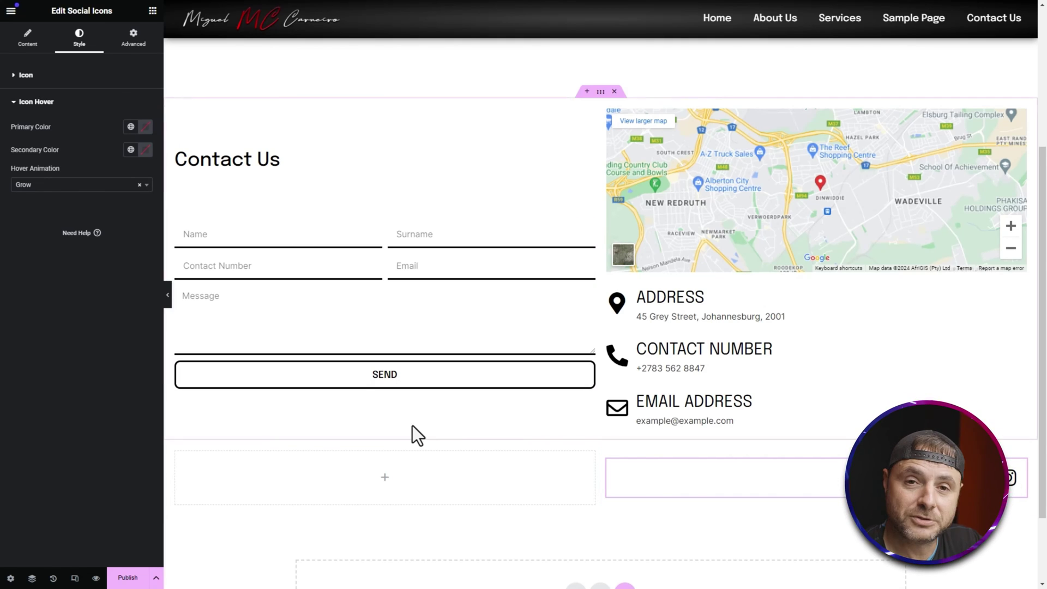
pyautogui.click(153, 11)
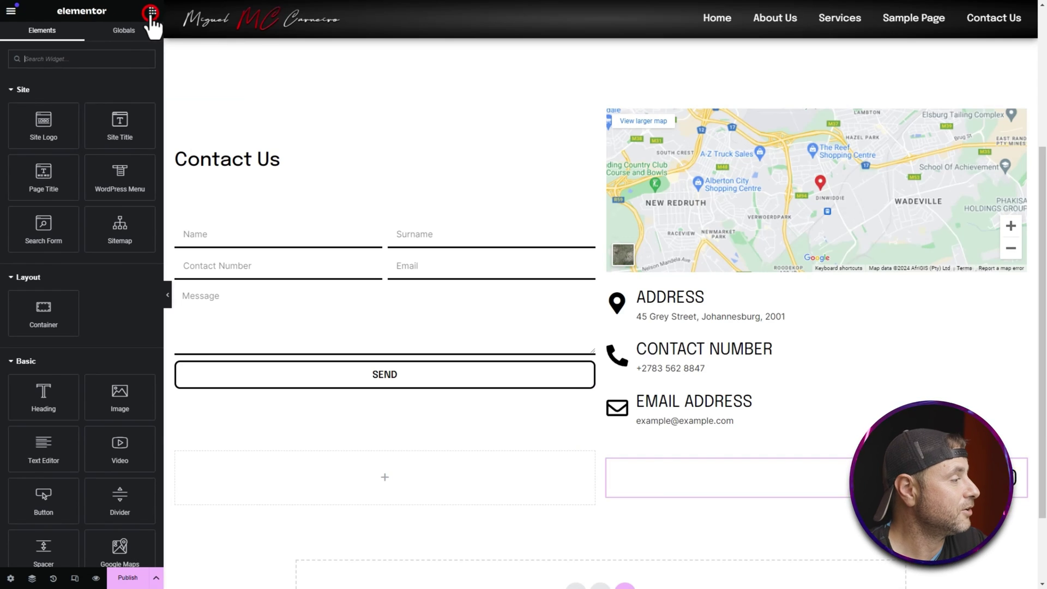
# Step: Add a Text Editor below the contact form, replacing the Lorem ipsum with the Current Date Time tag
pyautogui.moveTo(33, 457); pyautogui.dragTo(344, 470)
pyautogui.tripleClick(82, 212)
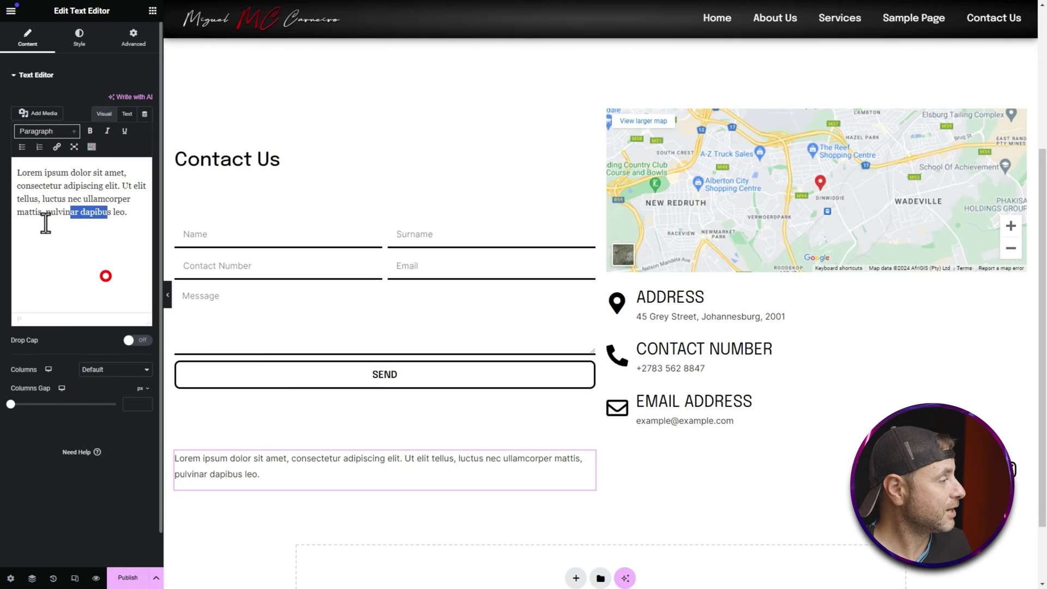
pyautogui.press('BackSpace')
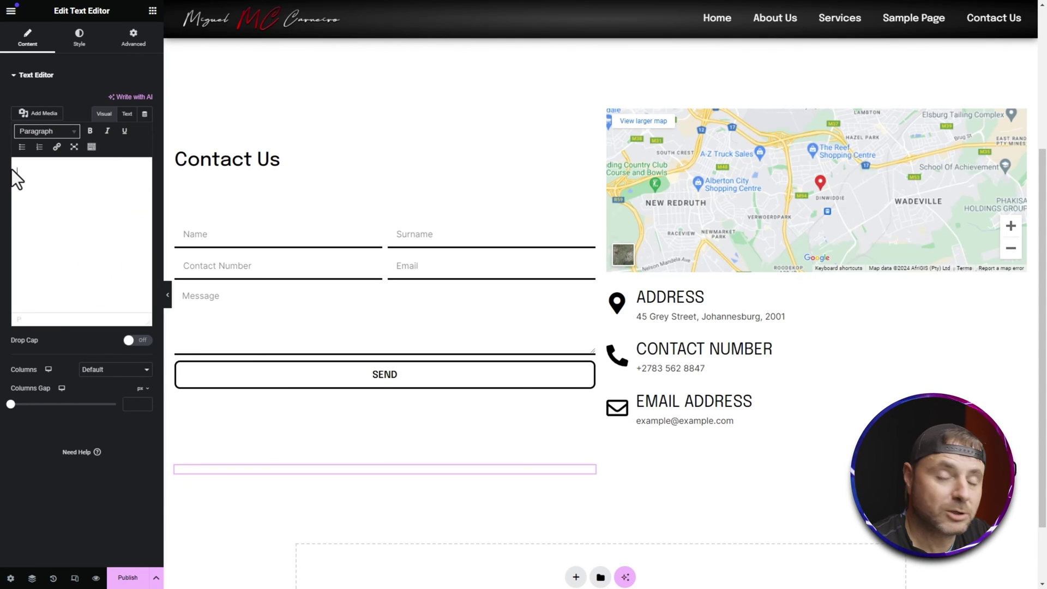
pyautogui.click(145, 114)
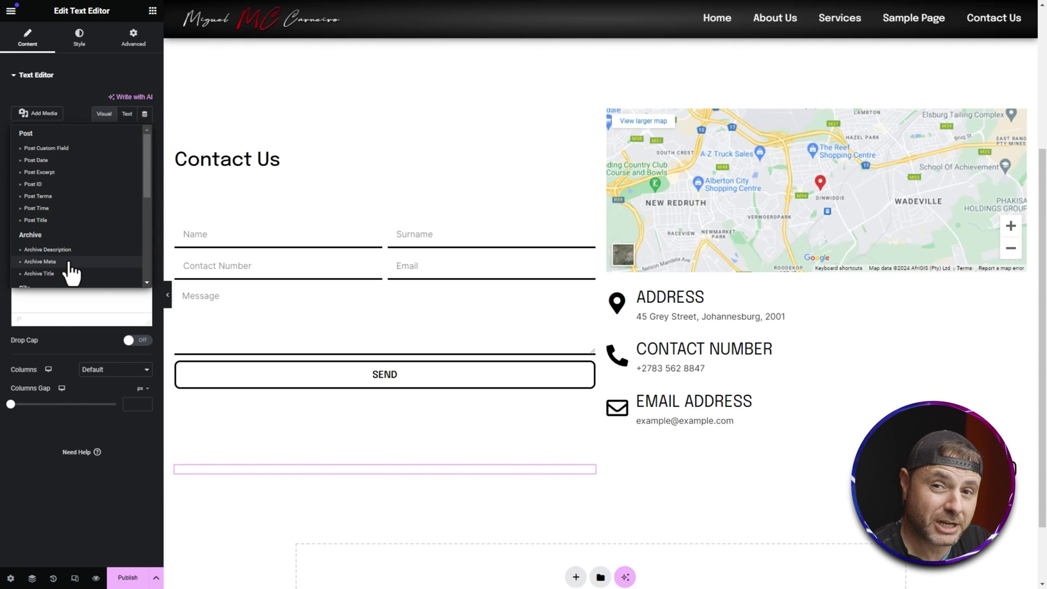
pyautogui.scroll(-2, 69, 264)
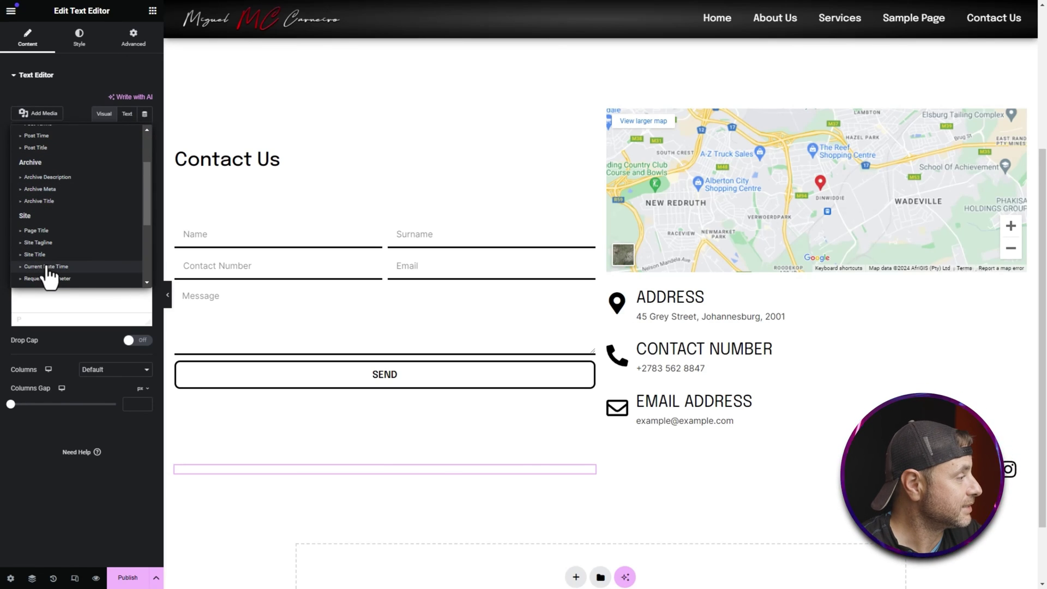
pyautogui.click(49, 267)
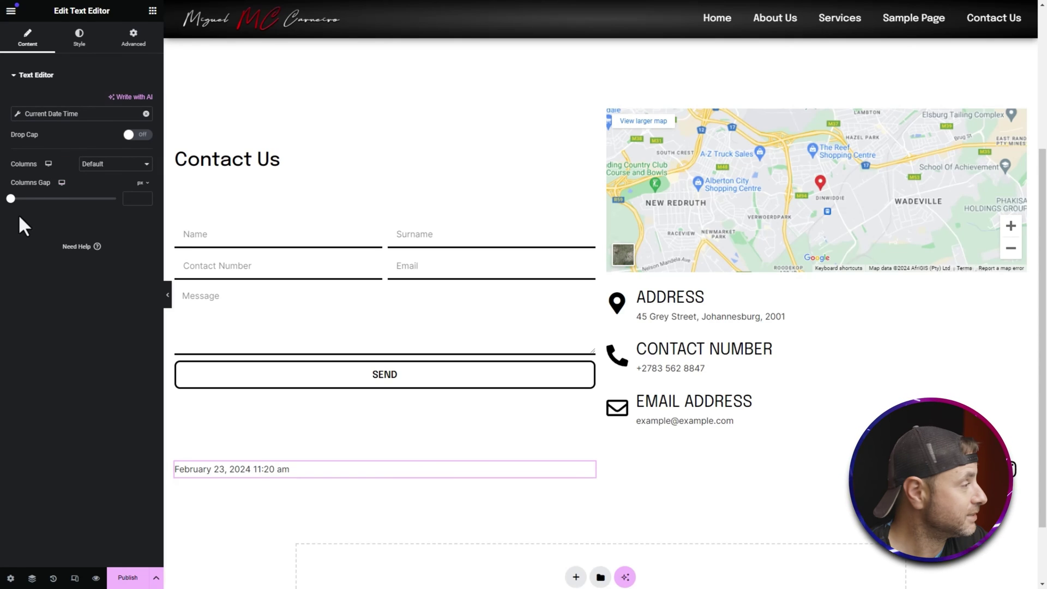
# Step: Set the date tag's Date Format to Custom with the format Y
pyautogui.click(19, 113)
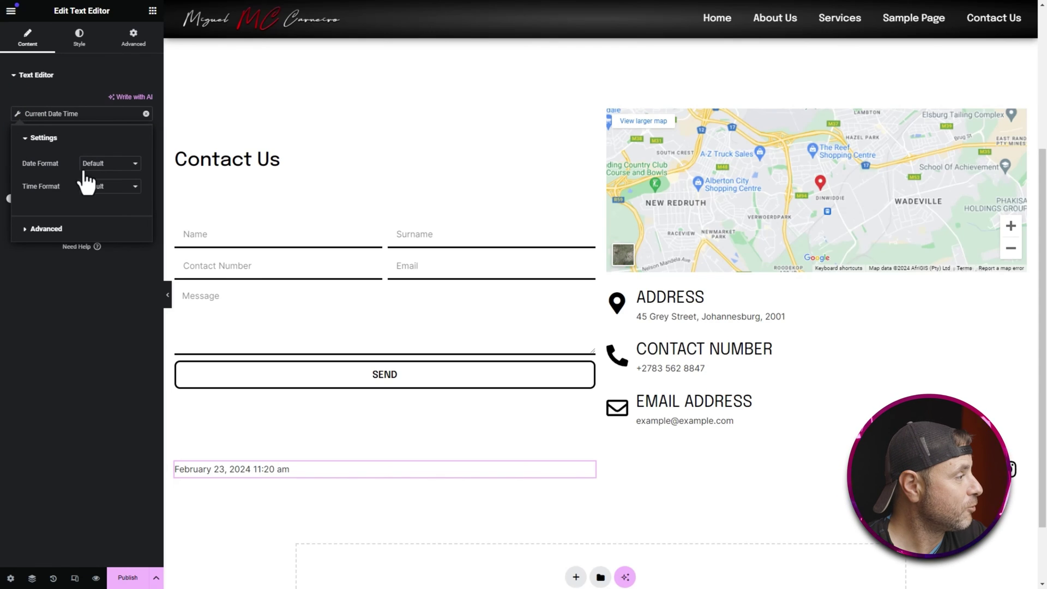
pyautogui.click(101, 163)
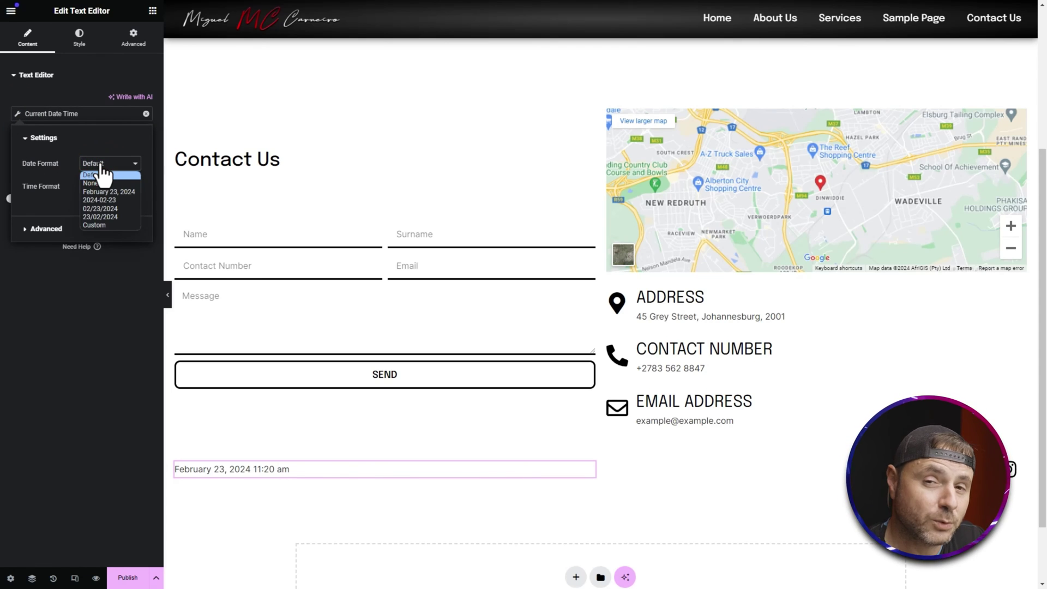
pyautogui.click(93, 224)
pyautogui.moveTo(120, 186); pyautogui.dragTo(68, 188)
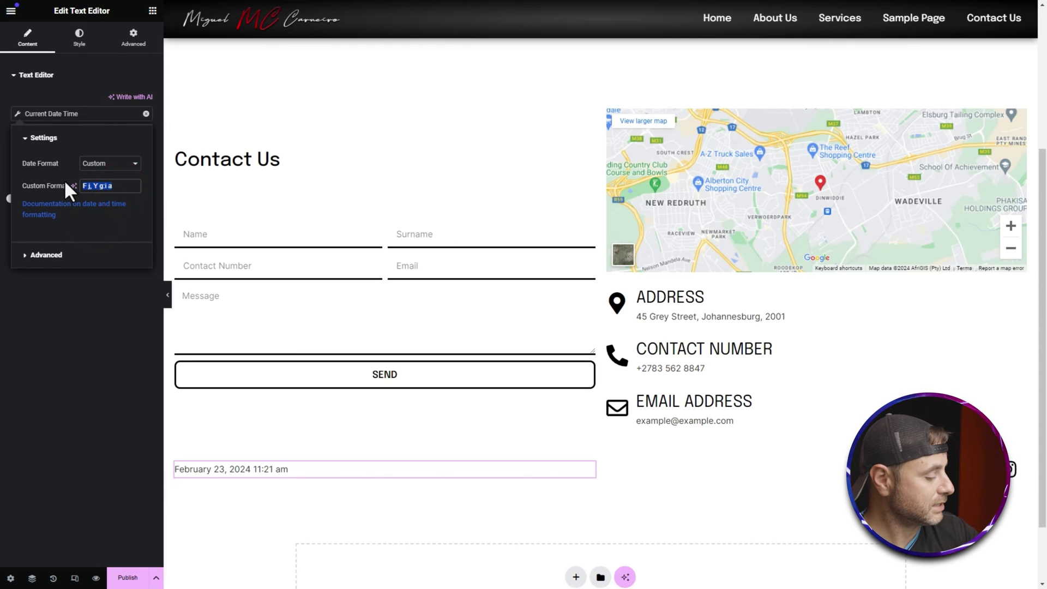
pyautogui.write('Y')
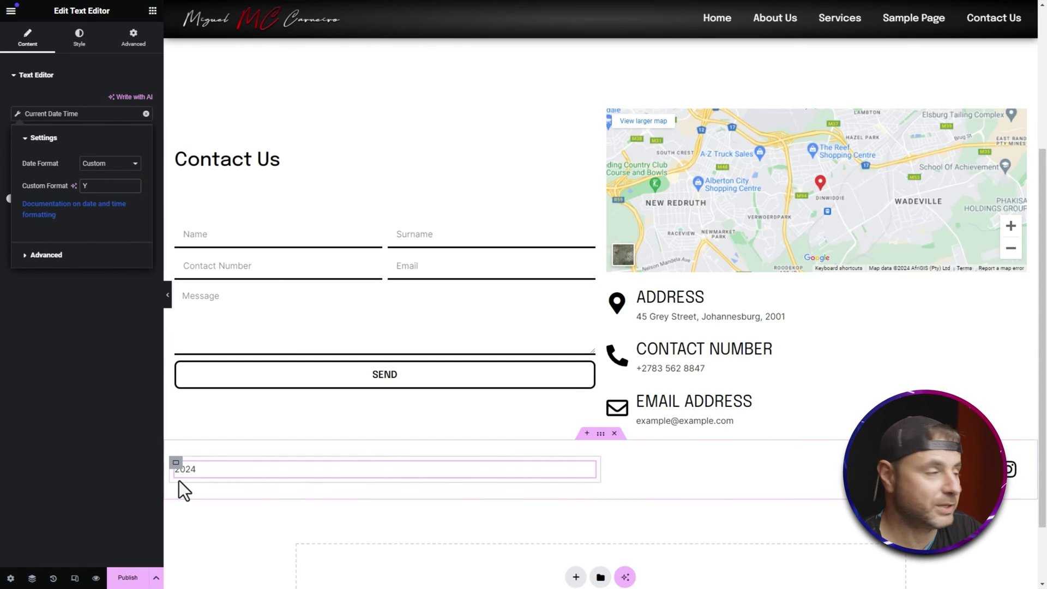
# Step: Add 'Copyright © ' as the tag's Before prefix in Advanced settings
pyautogui.click(48, 251)
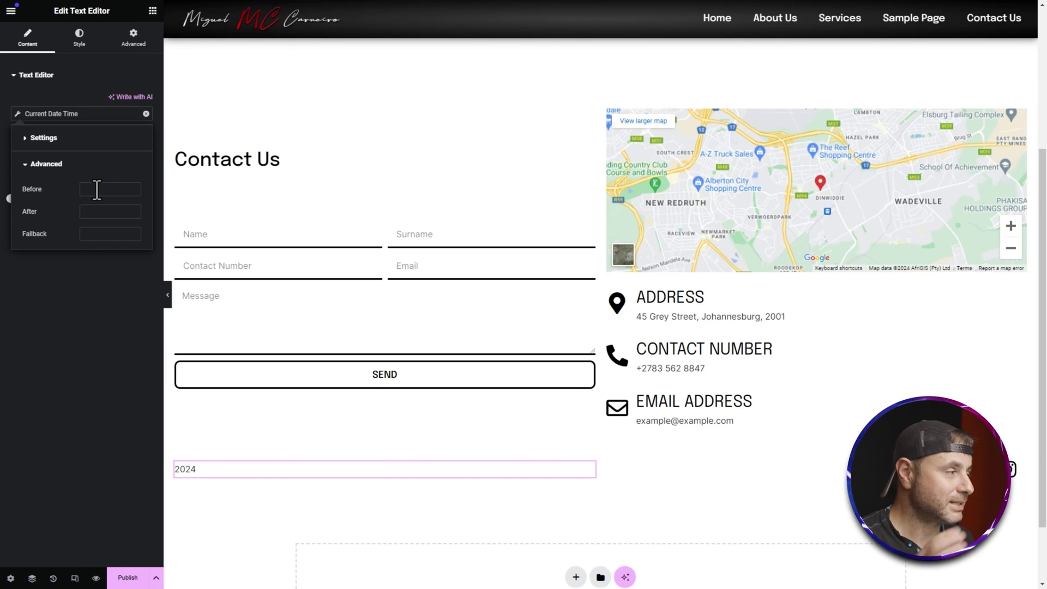
pyautogui.write('Copyright ©')
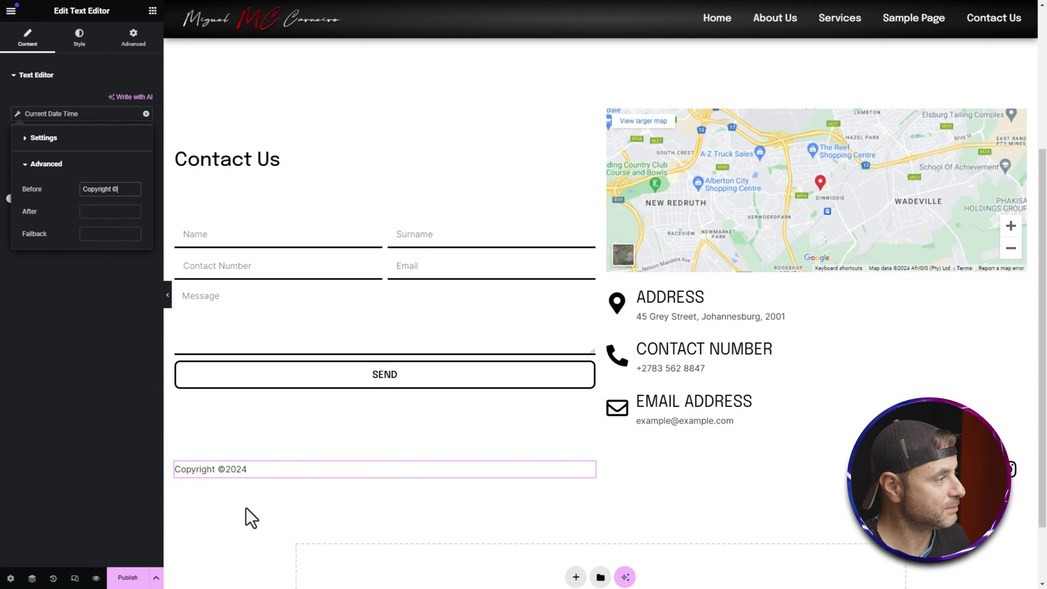
pyautogui.click(112, 190)
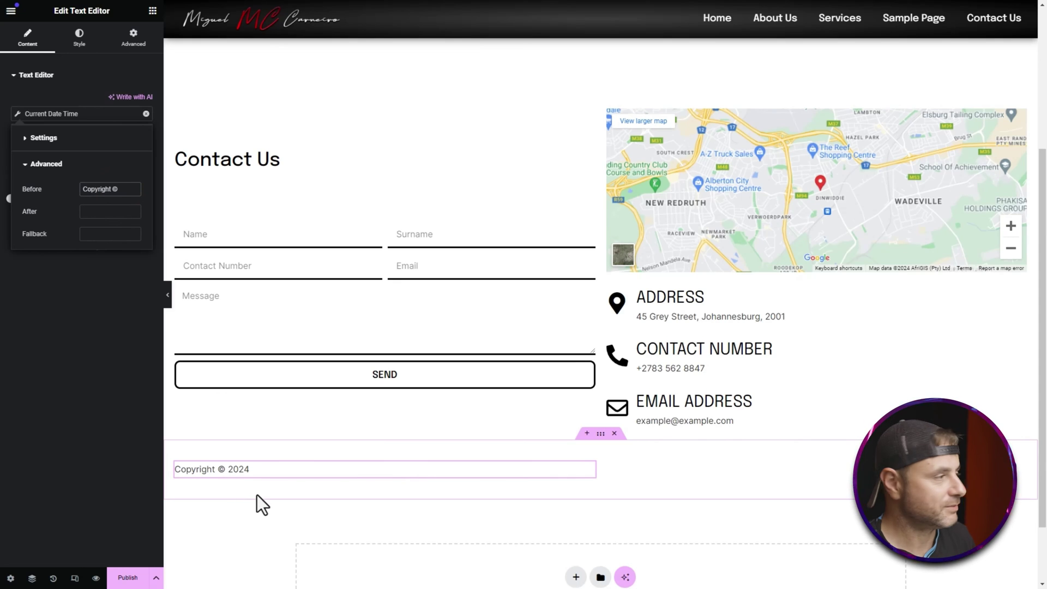
pyautogui.click(8, 410)
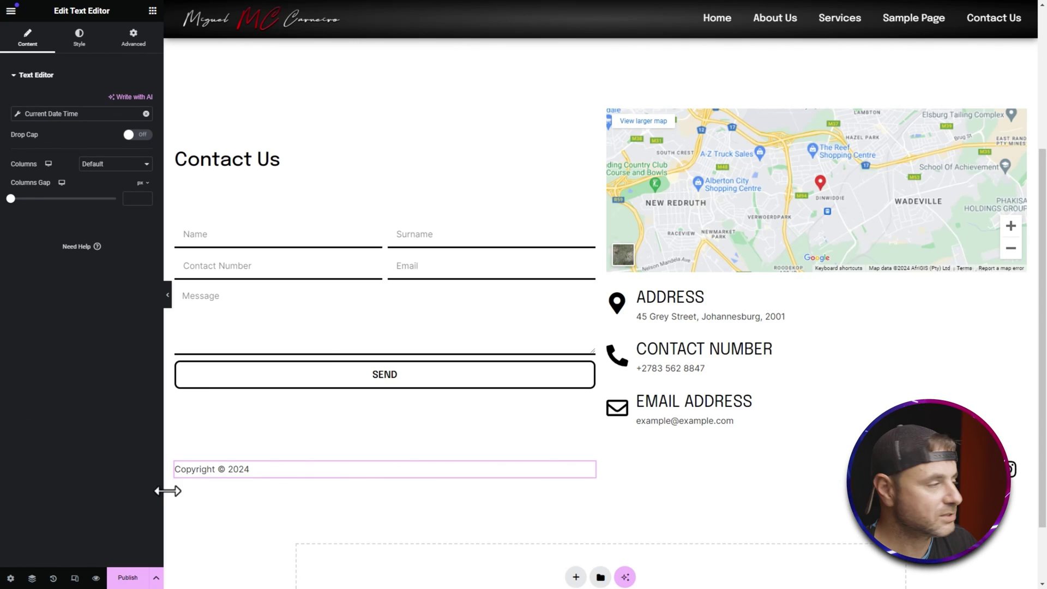
# Step: Center-align the copyright text and open Publish Settings
pyautogui.click(79, 34)
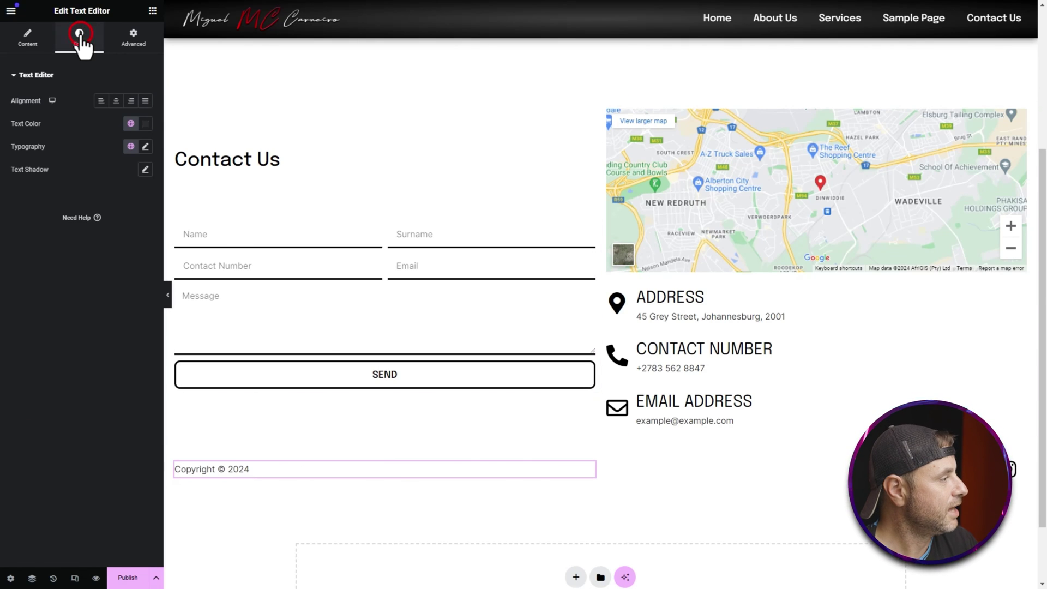
pyautogui.click(117, 101)
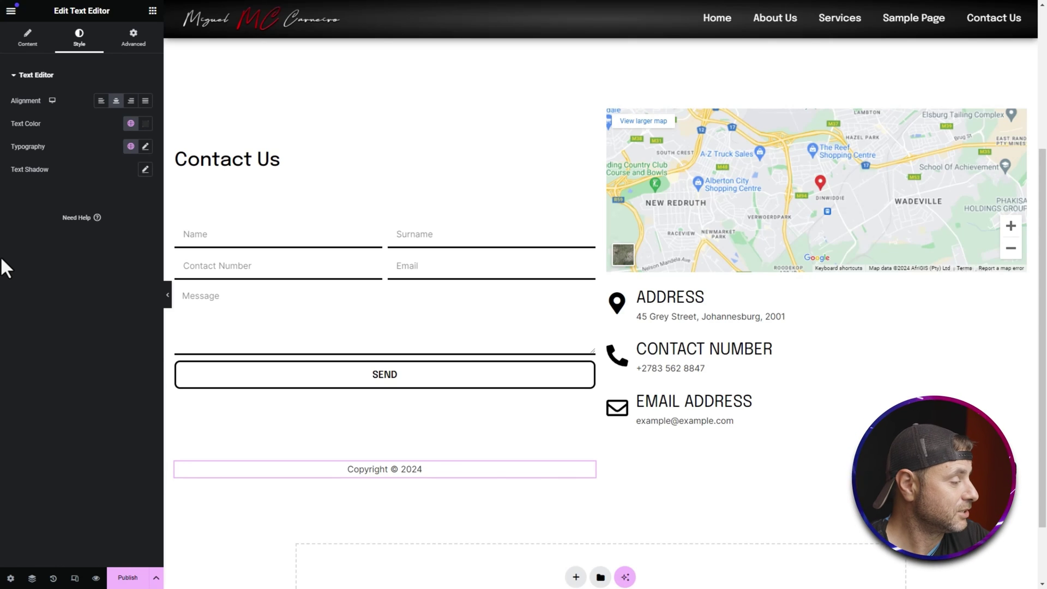
pyautogui.click(128, 578)
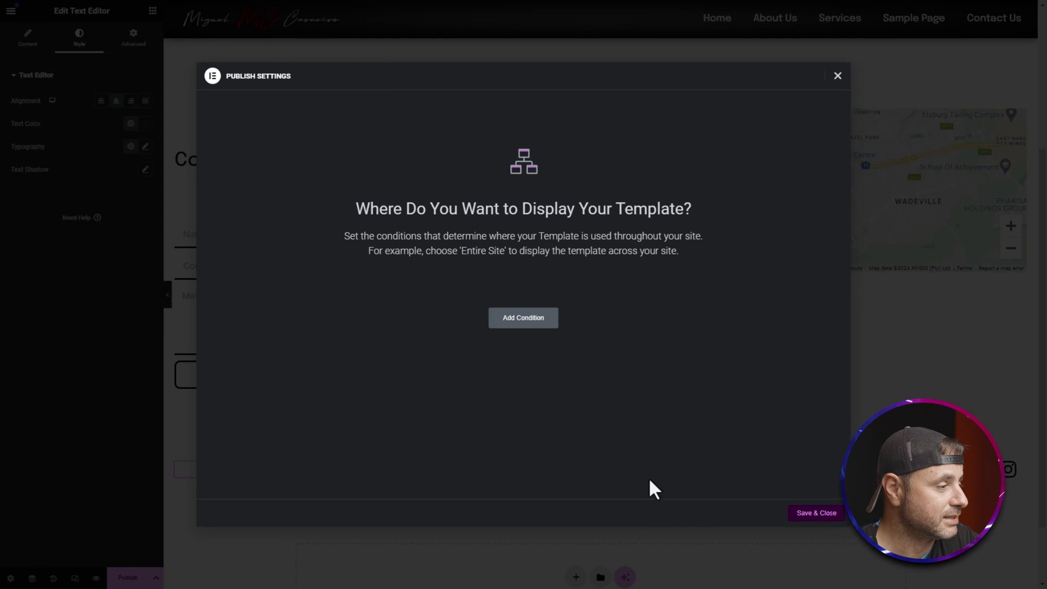
# Step: Add an Include Entire Site condition, then start an Exclude condition for singular pages
pyautogui.click(527, 321)
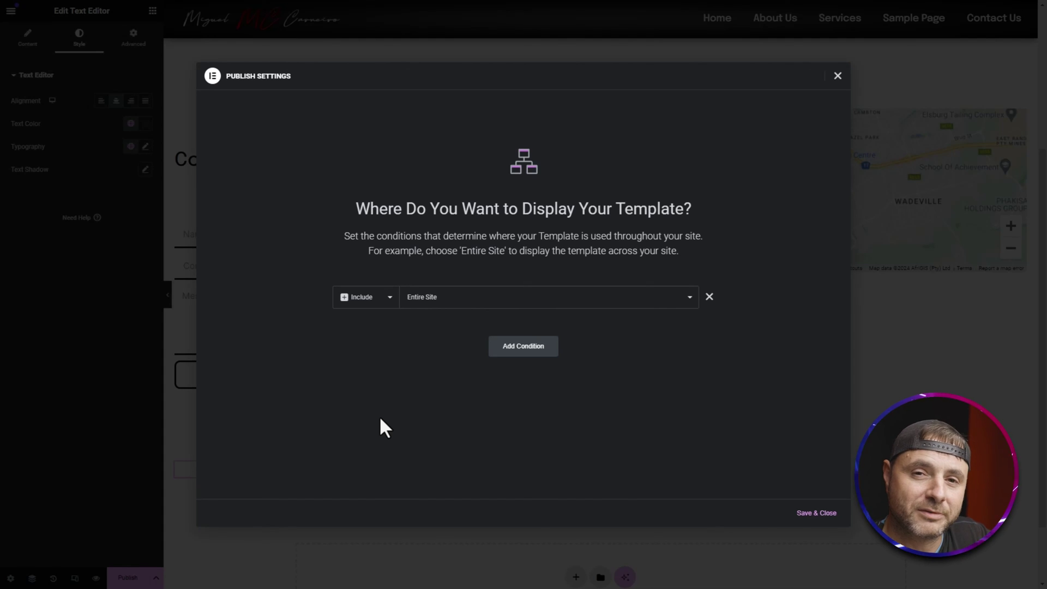
pyautogui.click(515, 349)
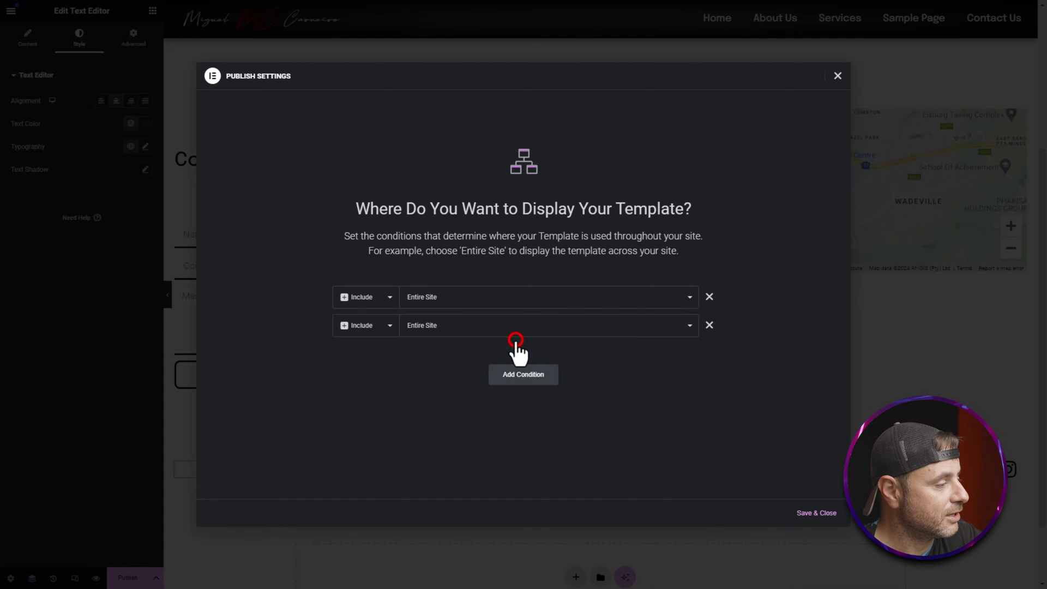
pyautogui.click(379, 327)
pyautogui.click(376, 349)
pyautogui.click(453, 326)
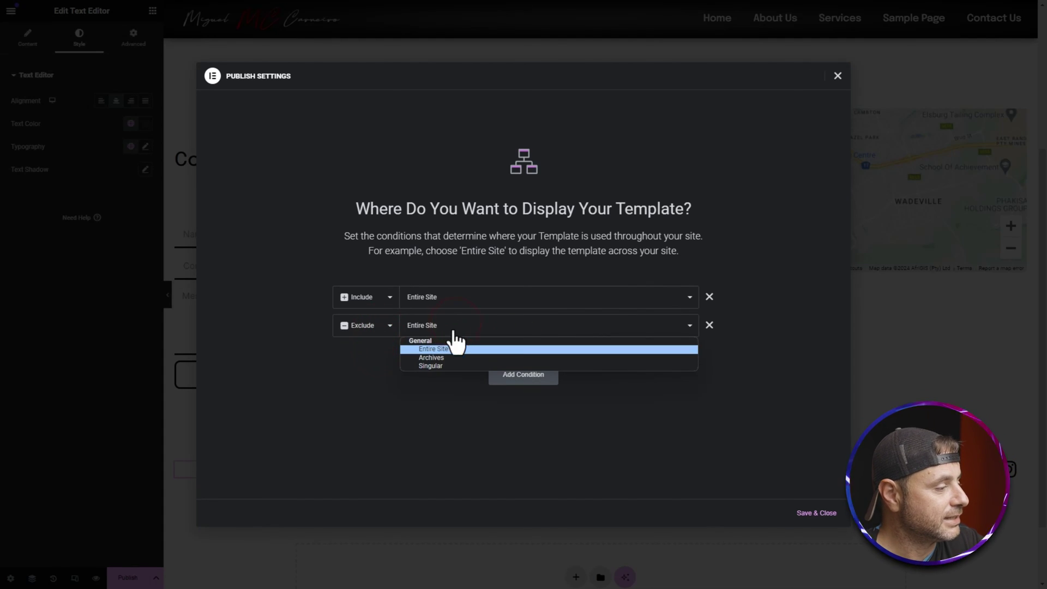
pyautogui.click(433, 365)
# Step: Try excluding Posts, remove that exclusion, and save to publish site-wide
pyautogui.click(562, 325)
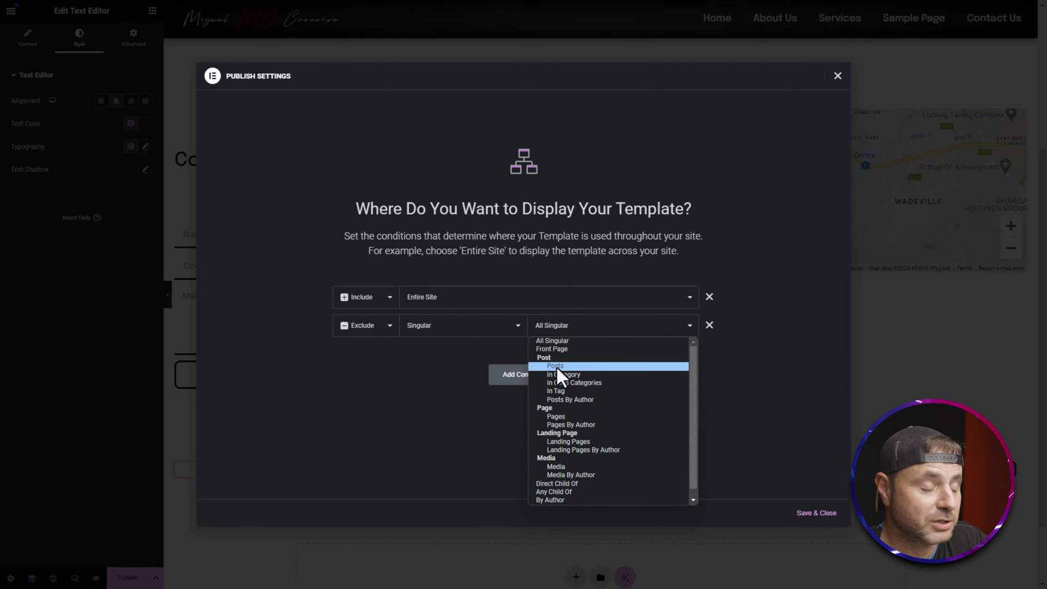
pyautogui.click(556, 366)
pyautogui.click(634, 329)
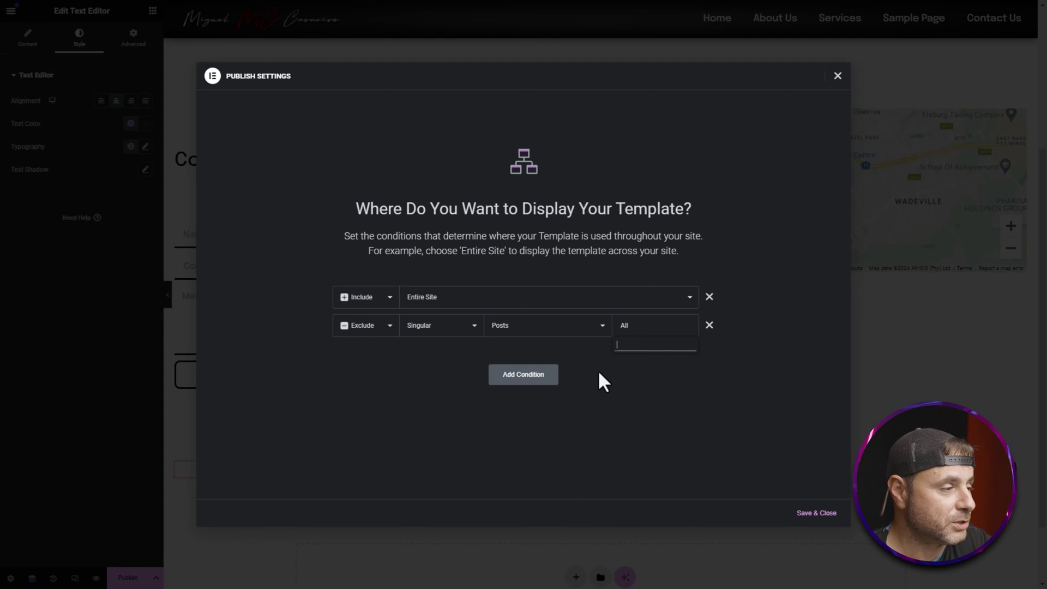
pyautogui.click(709, 325)
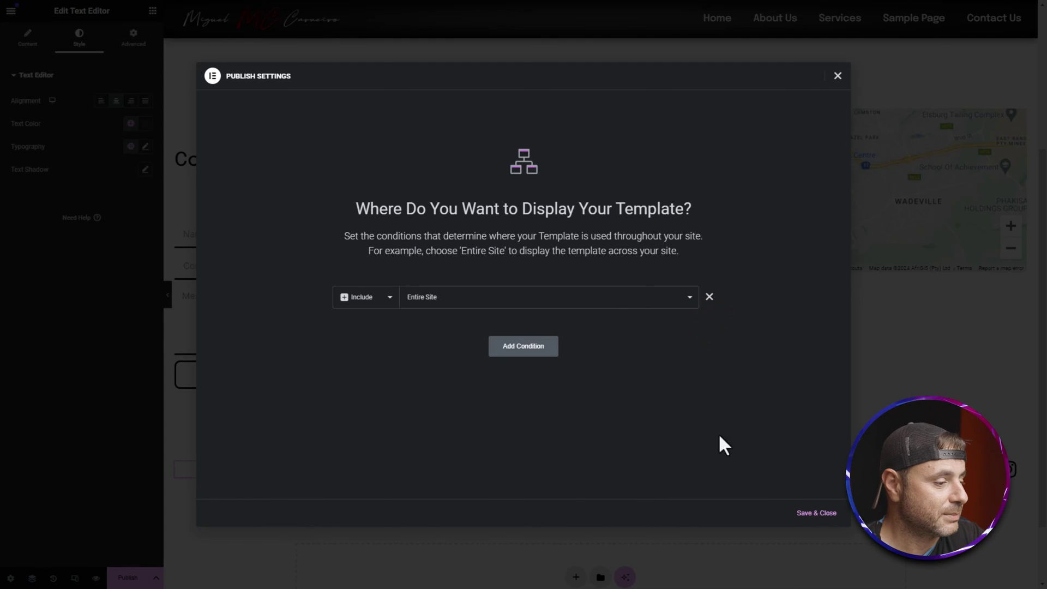
pyautogui.click(809, 510)
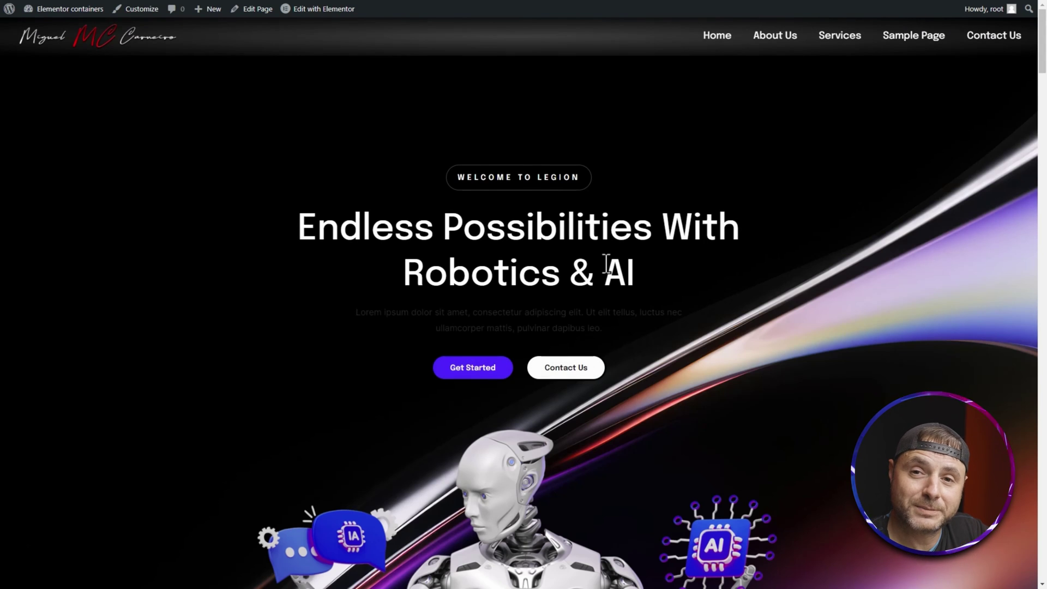
# Step: Scroll down the live homepage toward the new footer
pyautogui.scroll(-15, 503, 298)
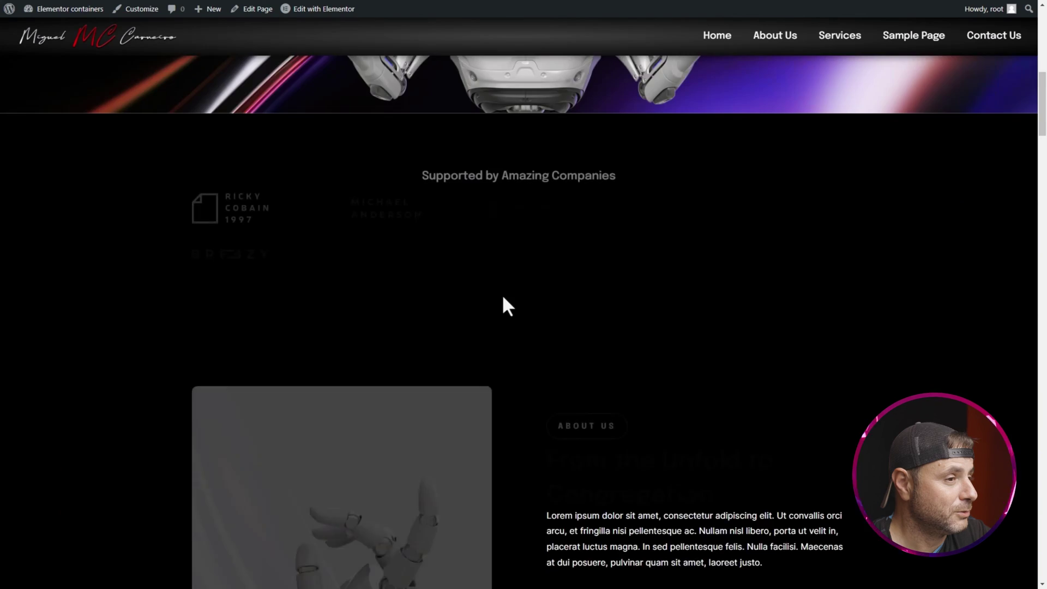
pyautogui.scroll(-20, 502, 292)
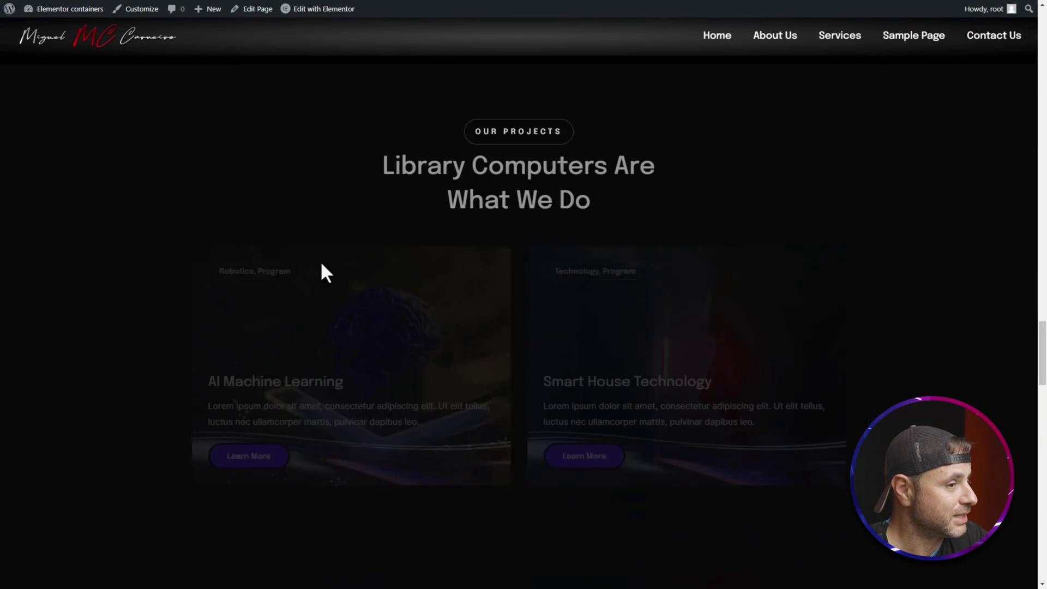